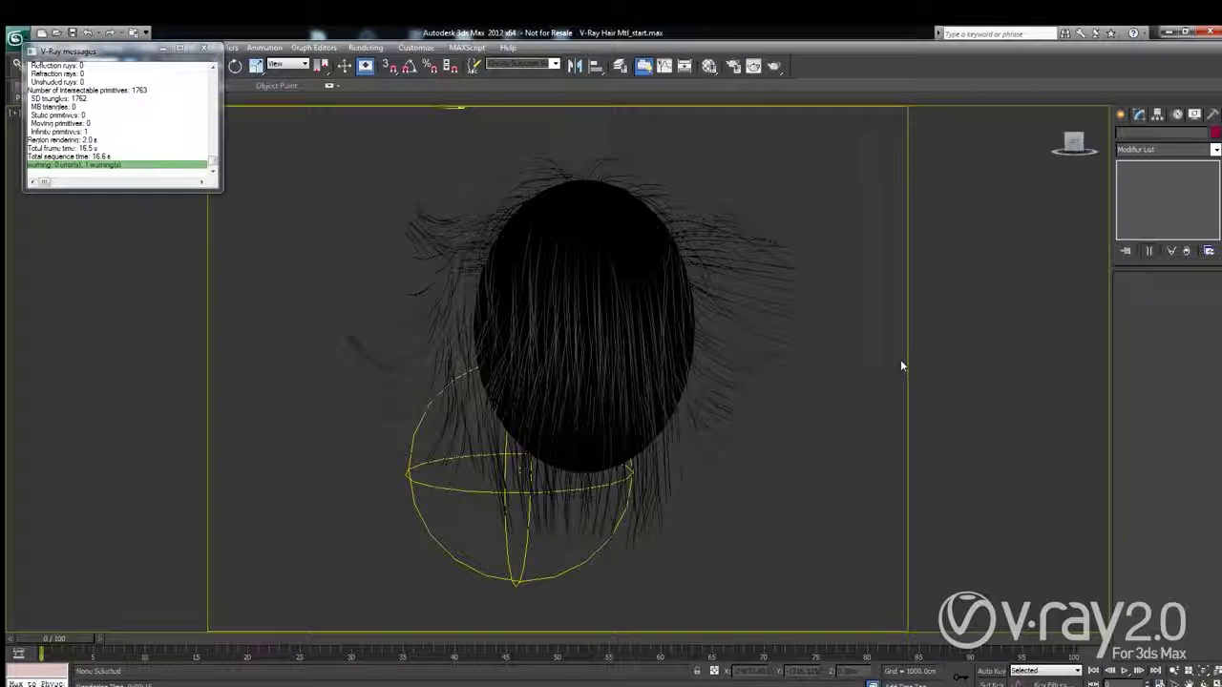
Select the hair-covered sphere and run a test render, which comes out black.
left_click(759, 242)
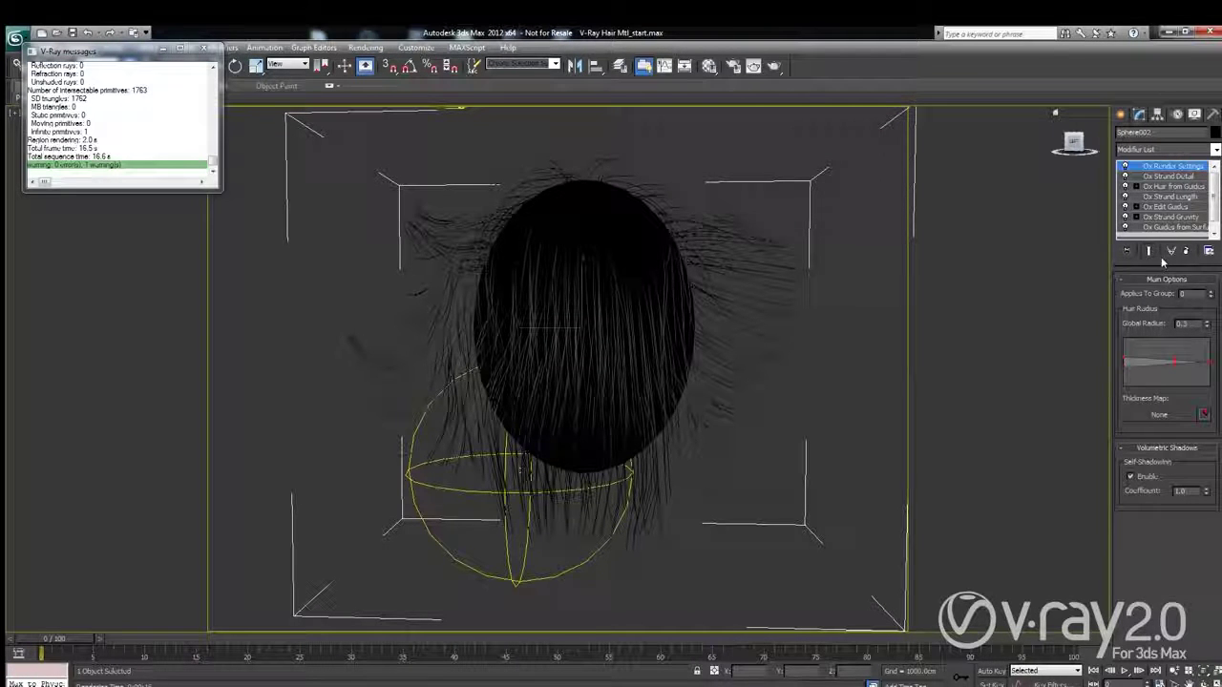
left_click(775, 68)
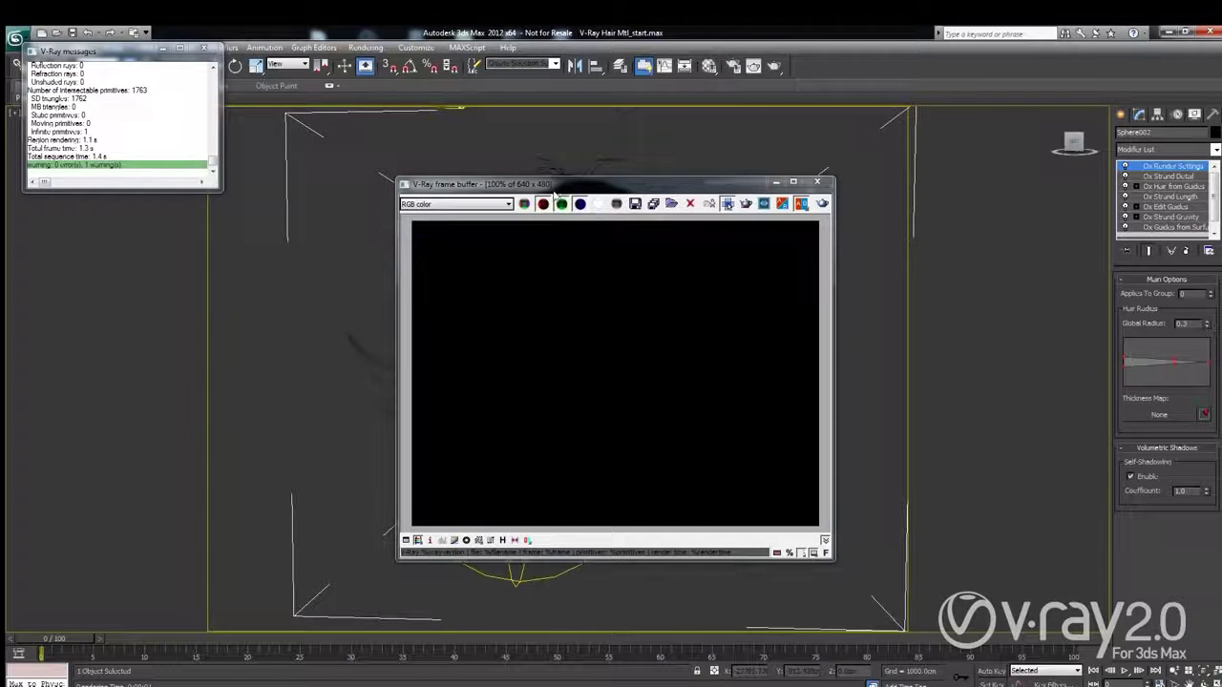
left_click_drag(553, 189, 448, 210)
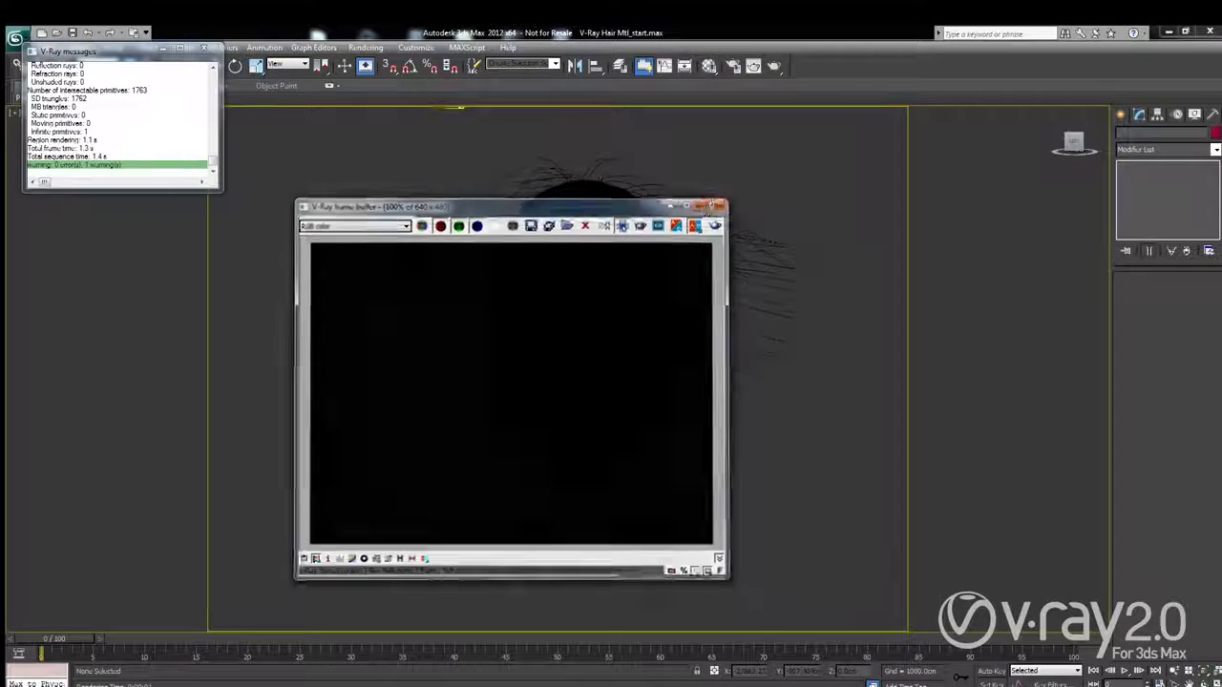
left_click(713, 204)
left_click(731, 219)
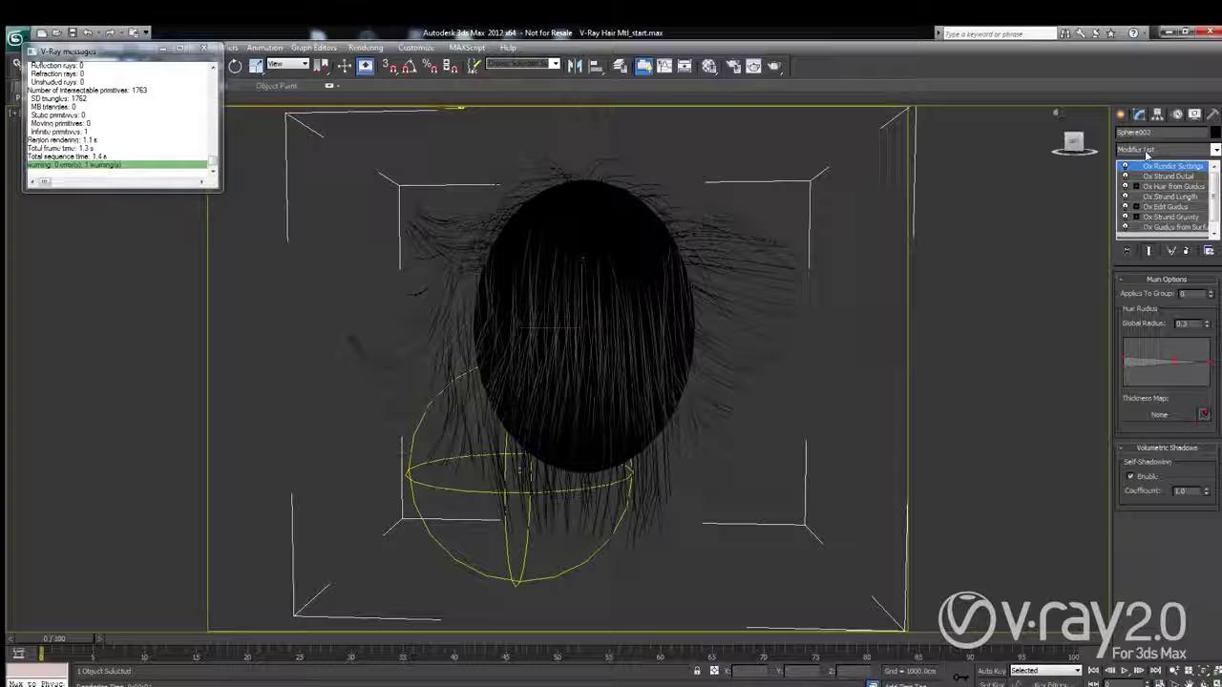
Add VRayOrnatrixMod to the hair's modifier stack and render the shiny blond hair.
left_click(1146, 152)
scroll(1162, 382, "down", 5)
scroll(1162, 458, "down", 5)
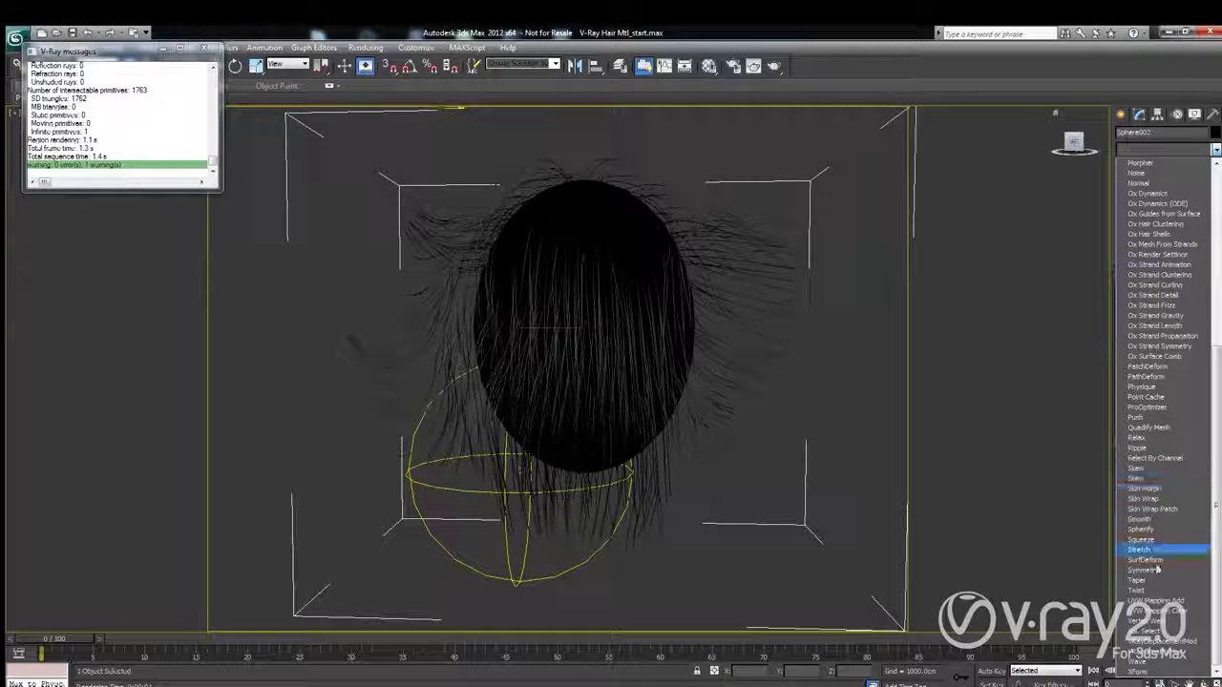
left_click(1152, 655)
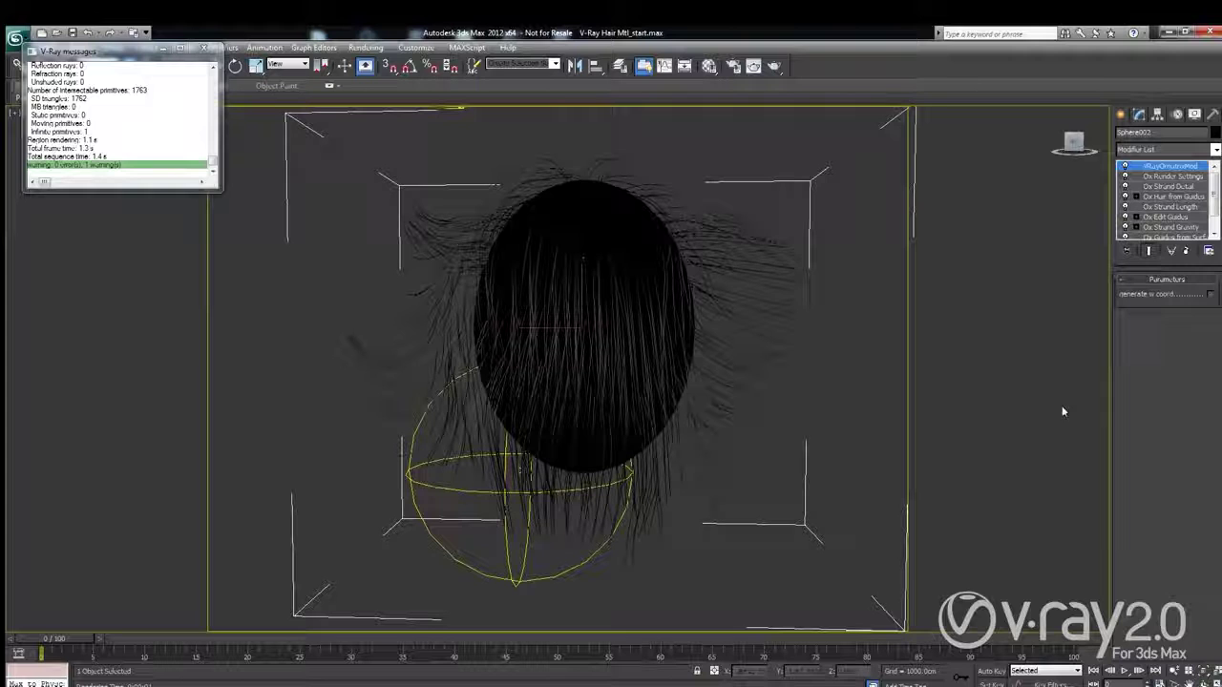
left_click(774, 66)
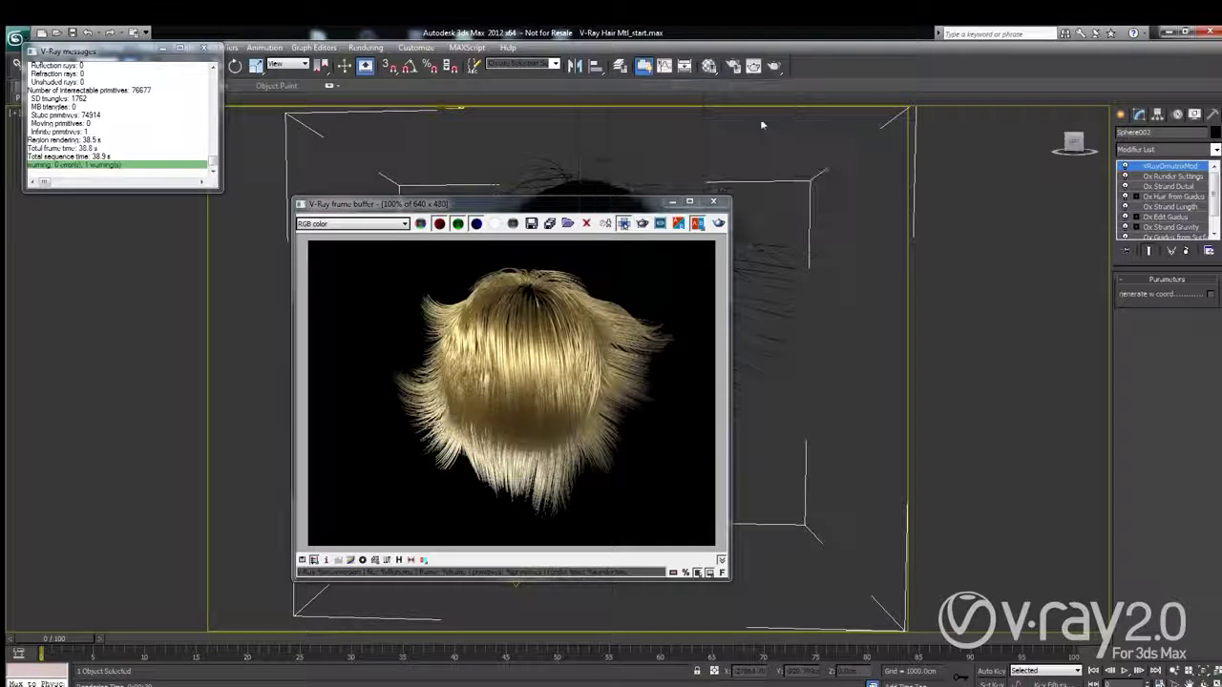
left_click(732, 66)
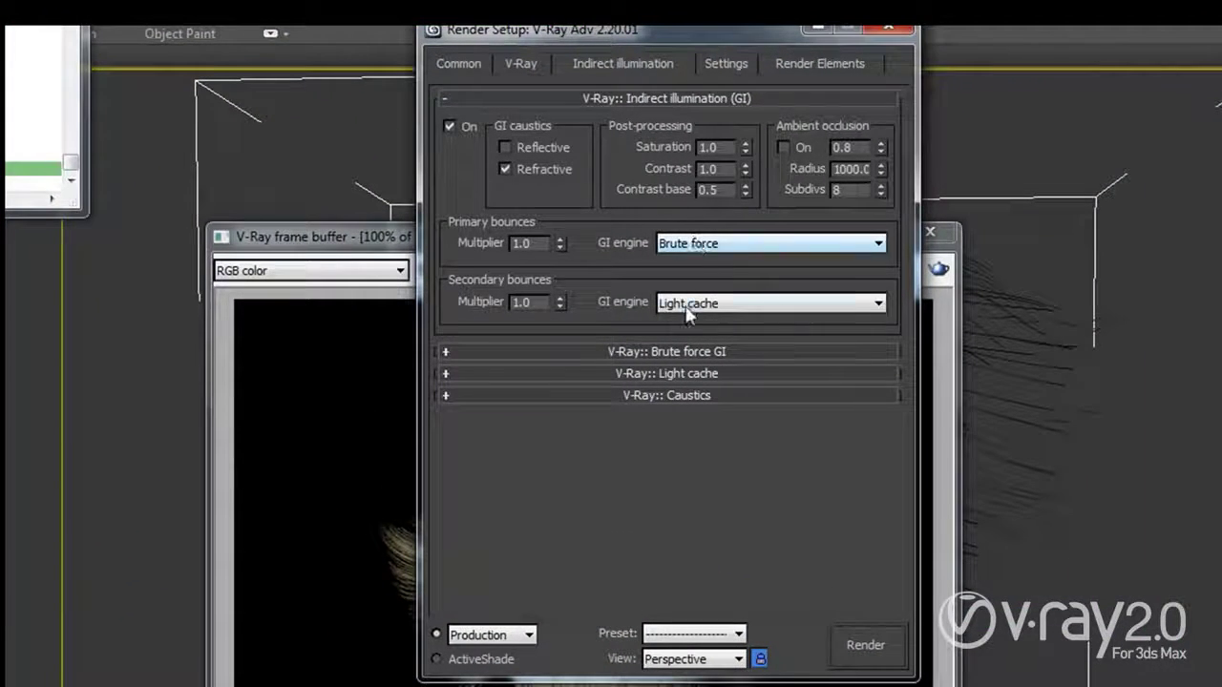
Expand V-Ray:: Light cache in Render Setup, close it, and bring up the Material Editor.
left_click(653, 373)
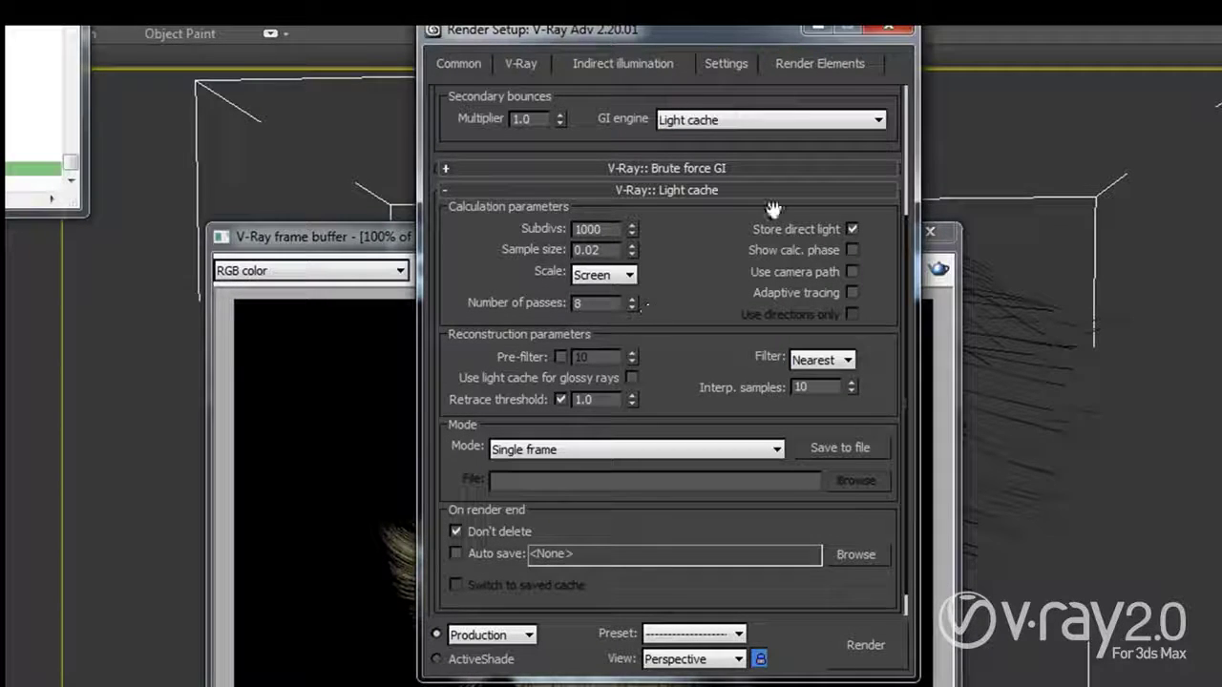
left_click(888, 28)
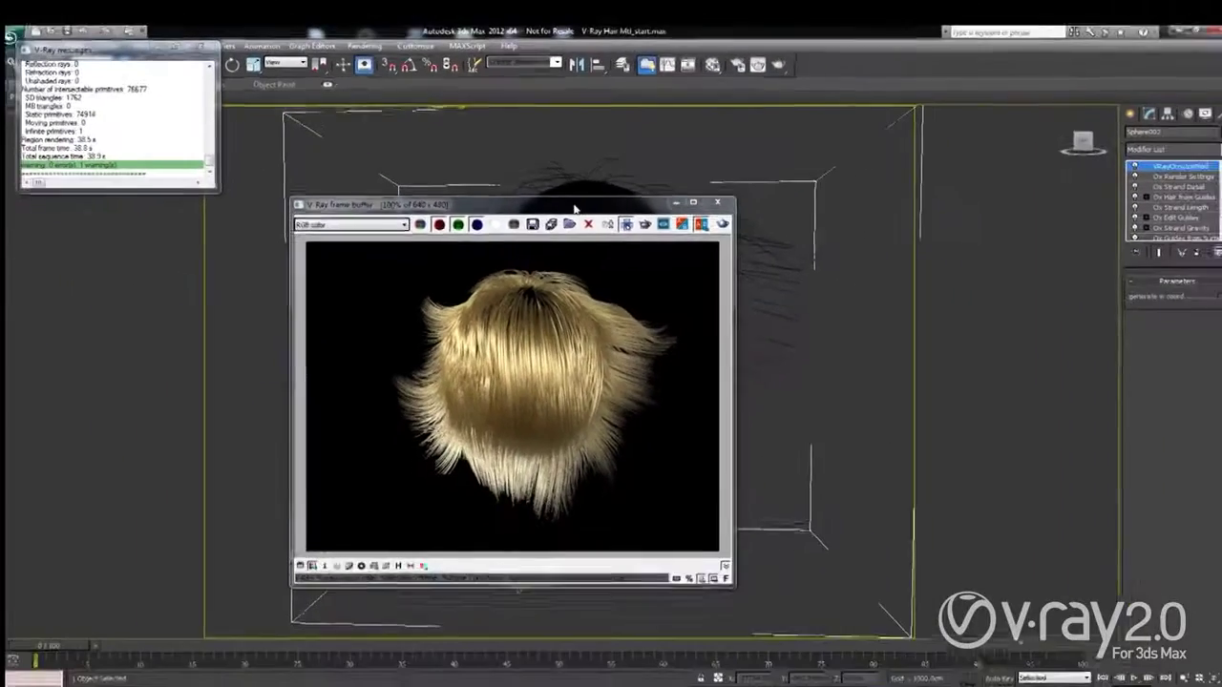
left_click_drag(573, 199, 790, 189)
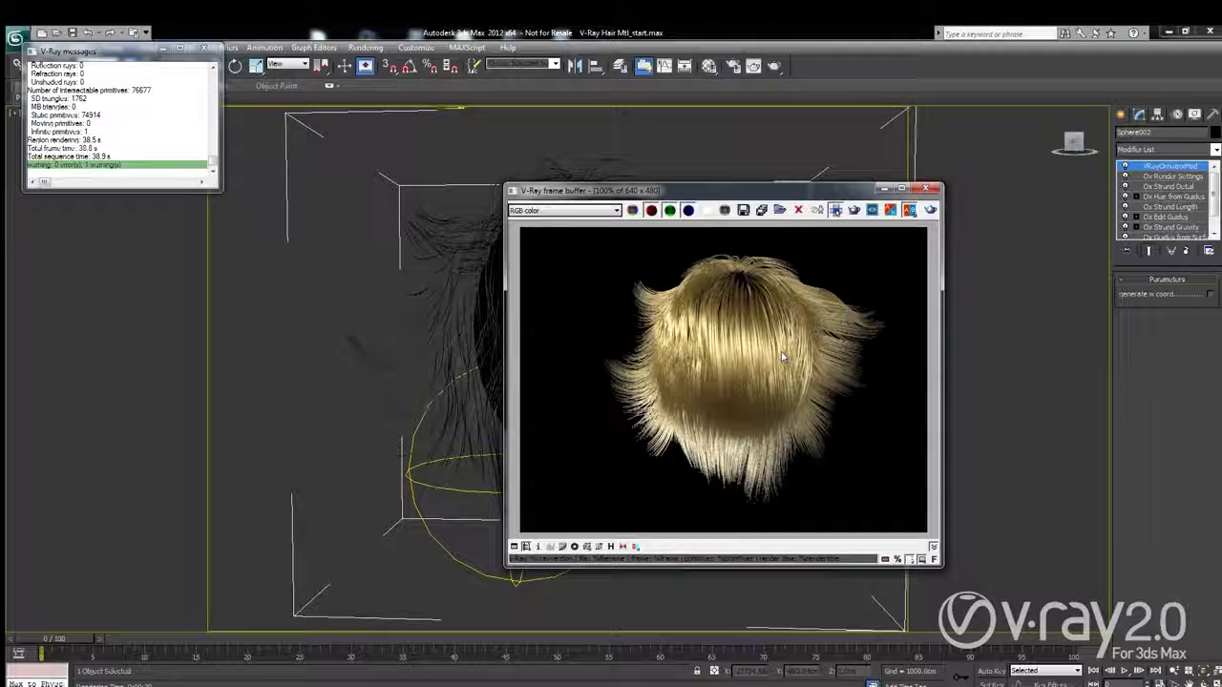
left_click(416, 209)
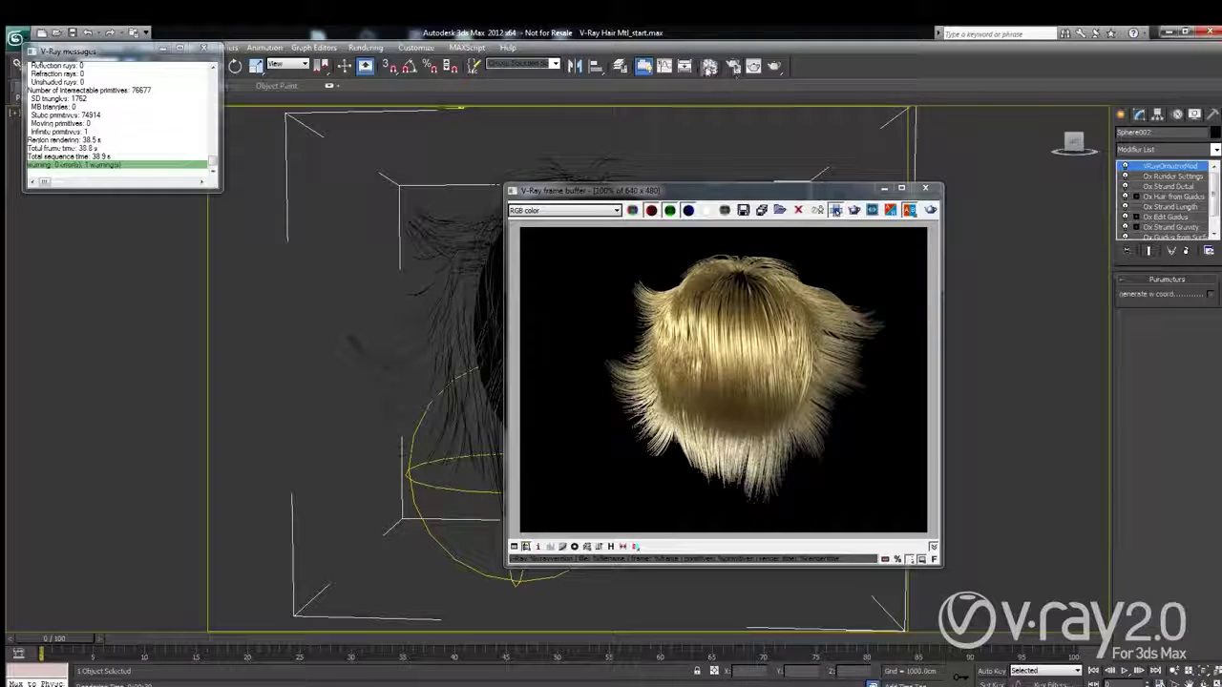
left_click(709, 67)
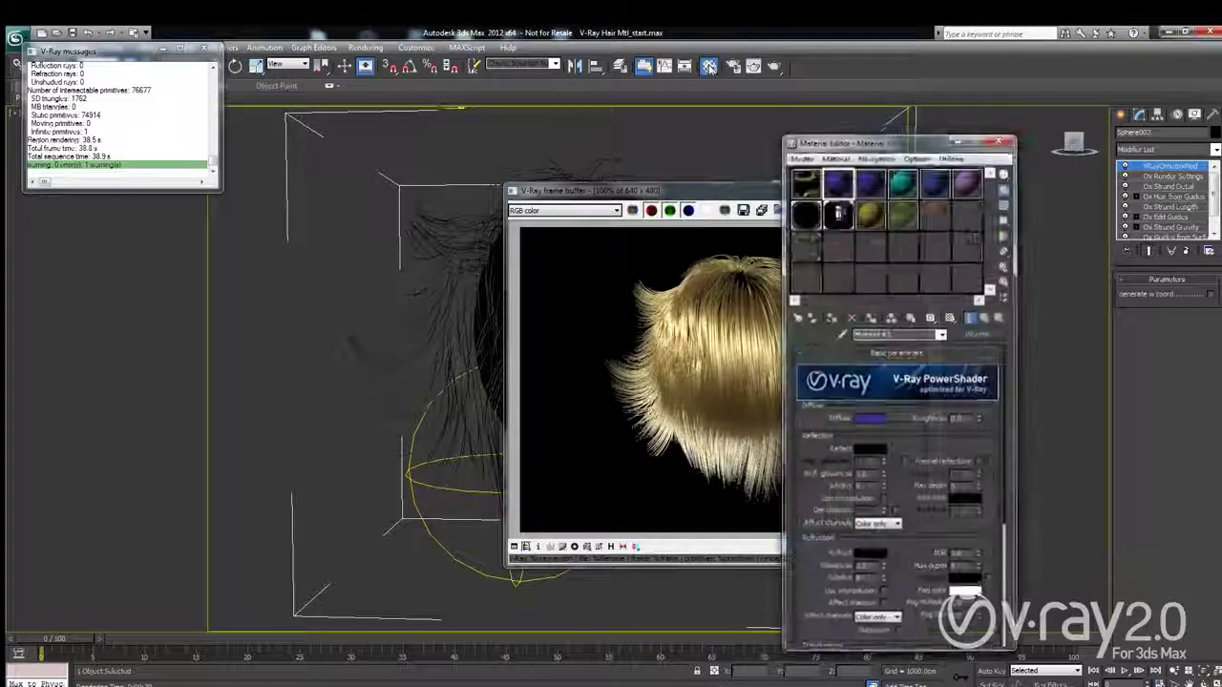
Select hair Material #26, change its preset to Red shiny, and render the red hair.
mouse_move(859, 146)
left_mouse_down()
mouse_move(595, 106)
mouse_move(310, 109)
left_mouse_up()
left_click(358, 202)
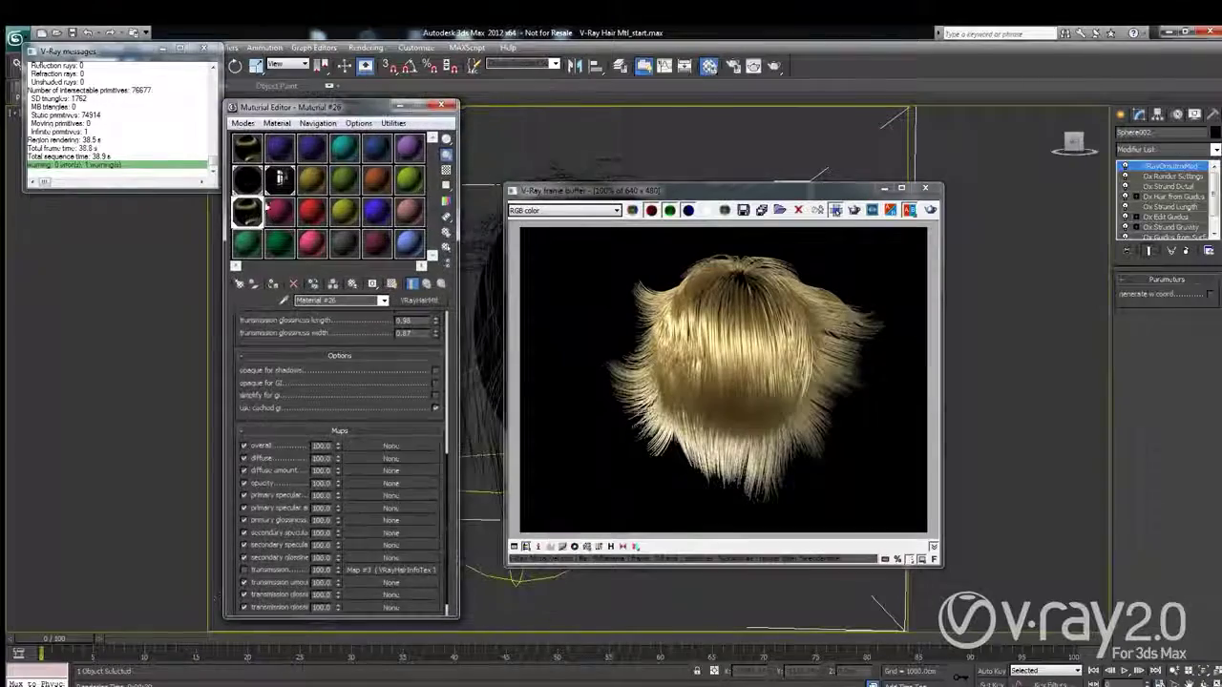
scroll(312, 325, "up", 5)
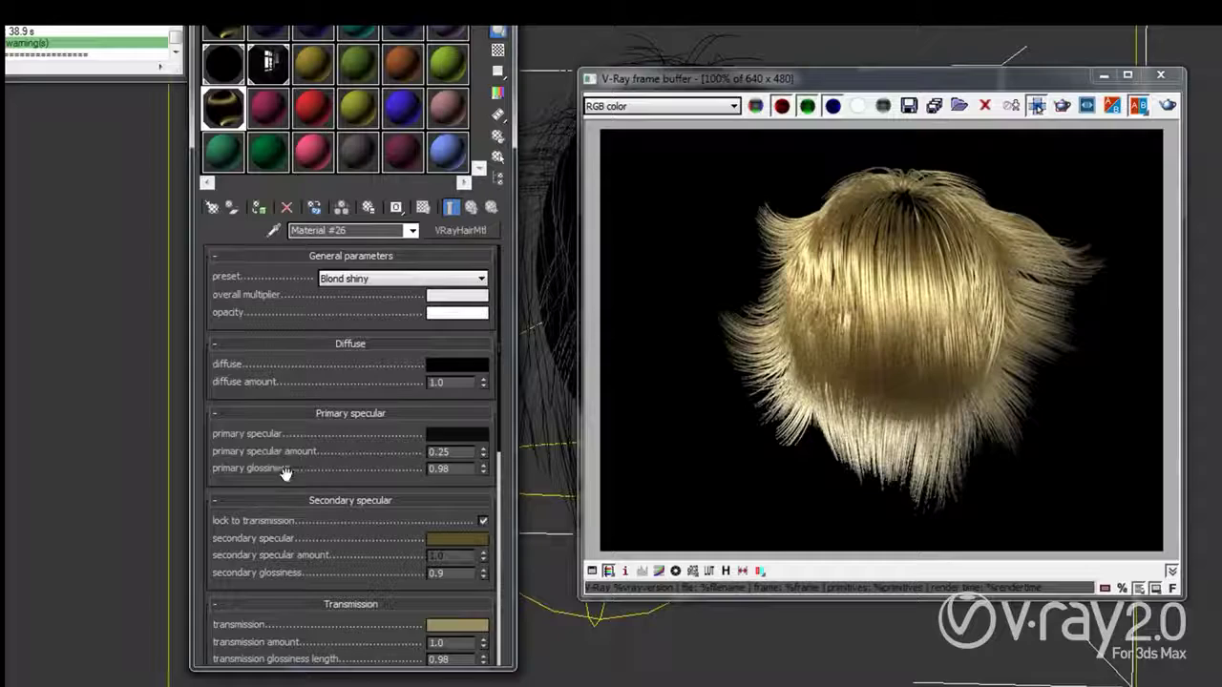
mouse_move(286, 472)
left_mouse_down()
mouse_move(307, 272)
mouse_move(285, 462)
left_mouse_up()
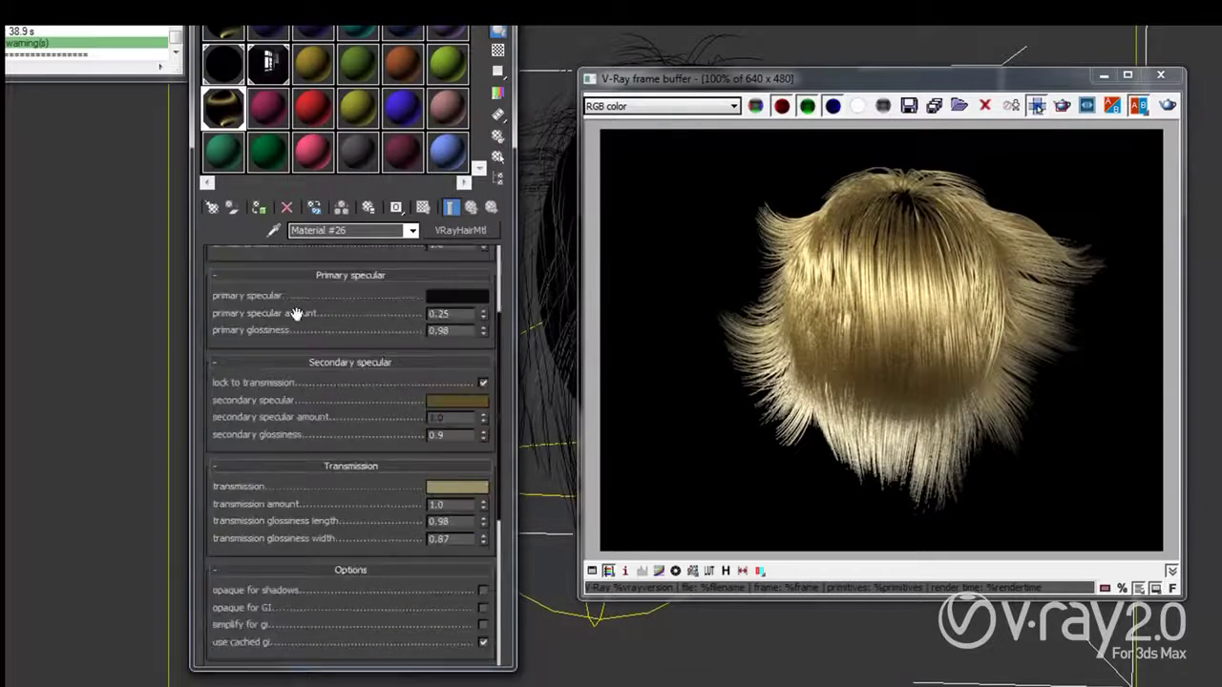
scroll(284, 462, "up", 1)
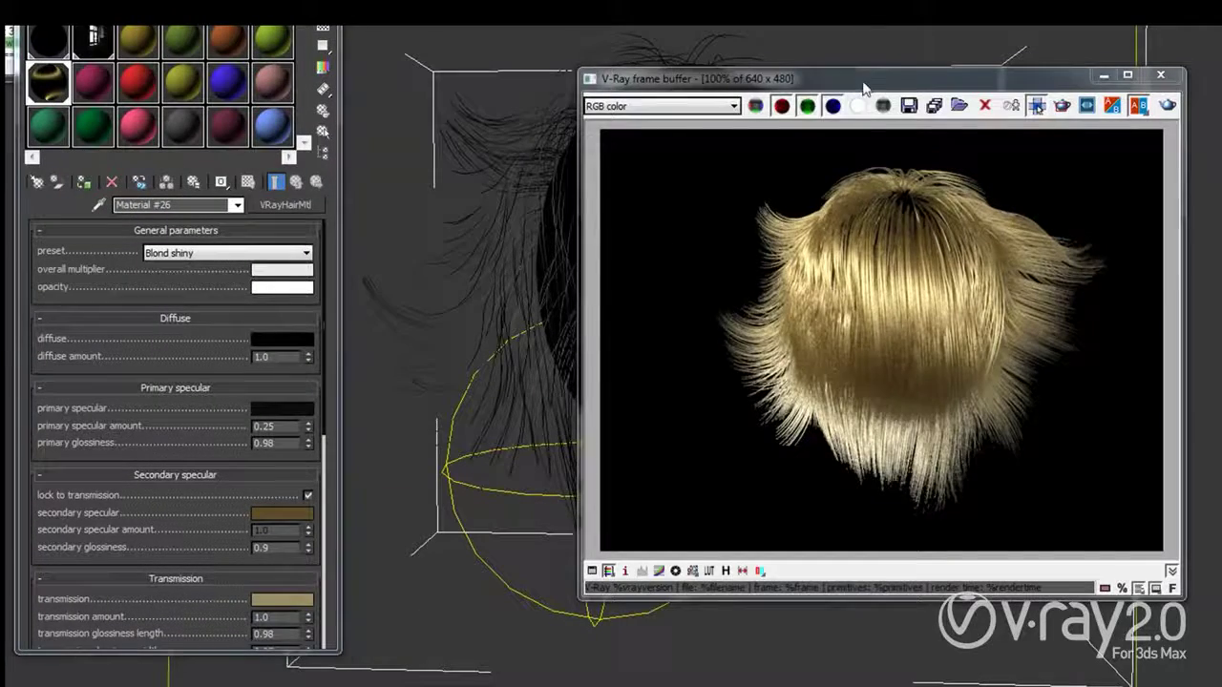
left_click_drag(864, 79, 1055, 88)
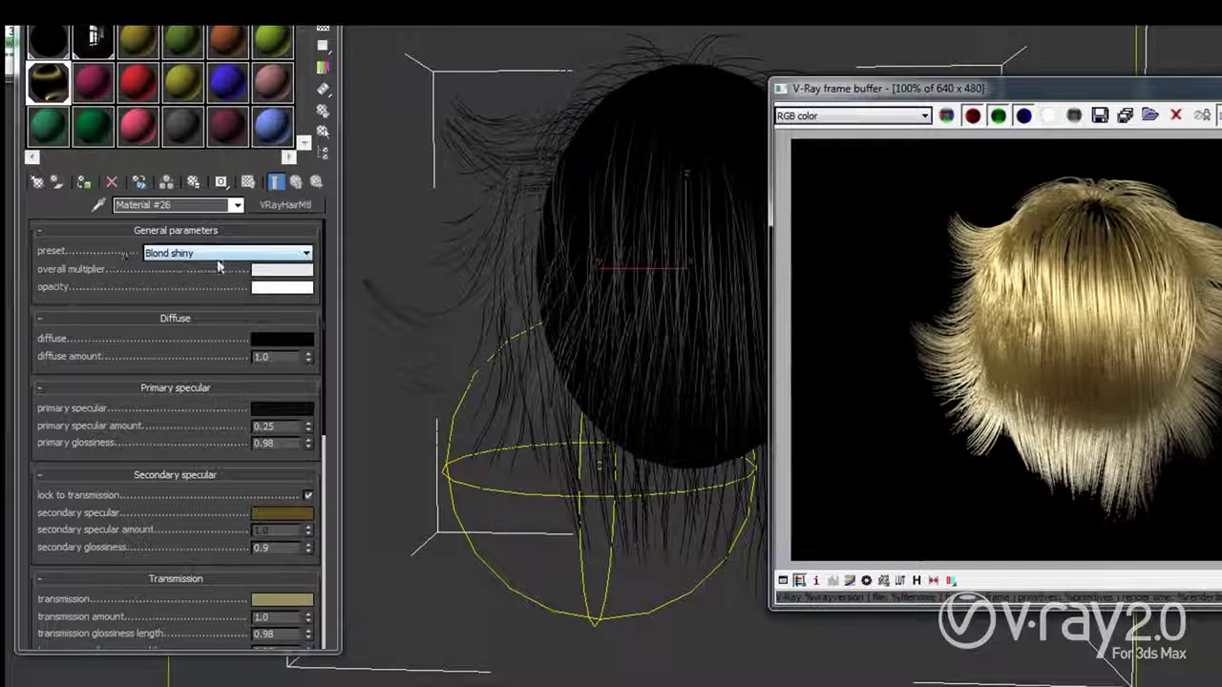
left_click(217, 256)
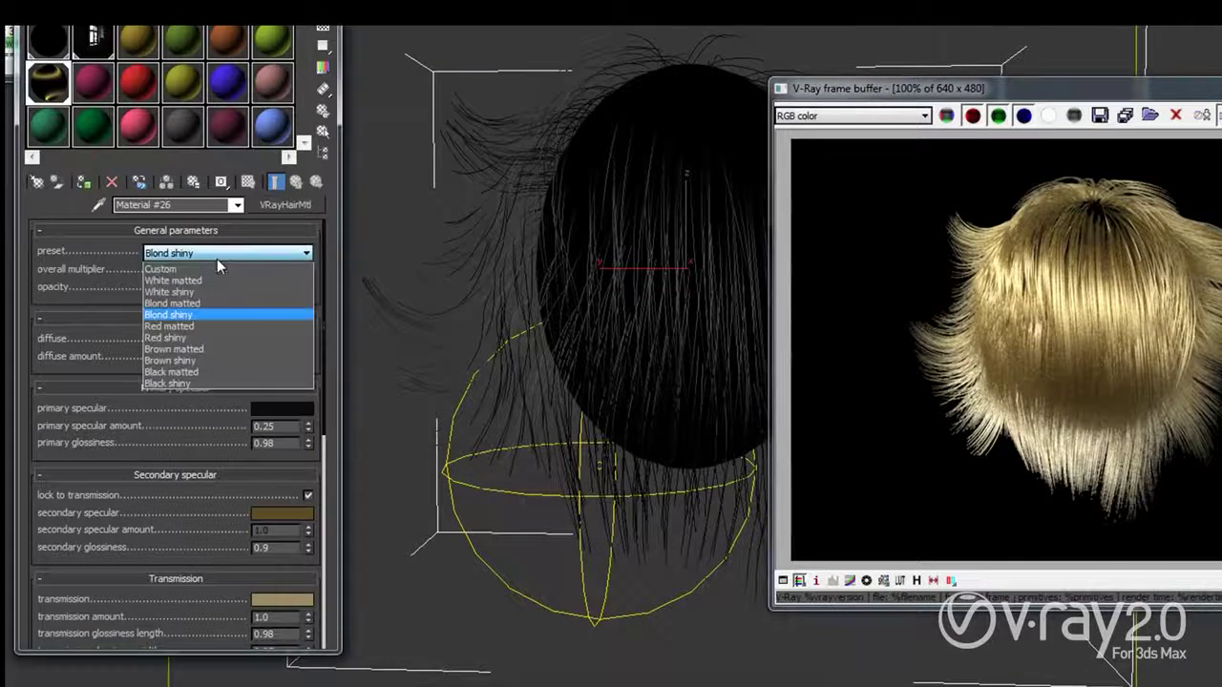
left_click(174, 338)
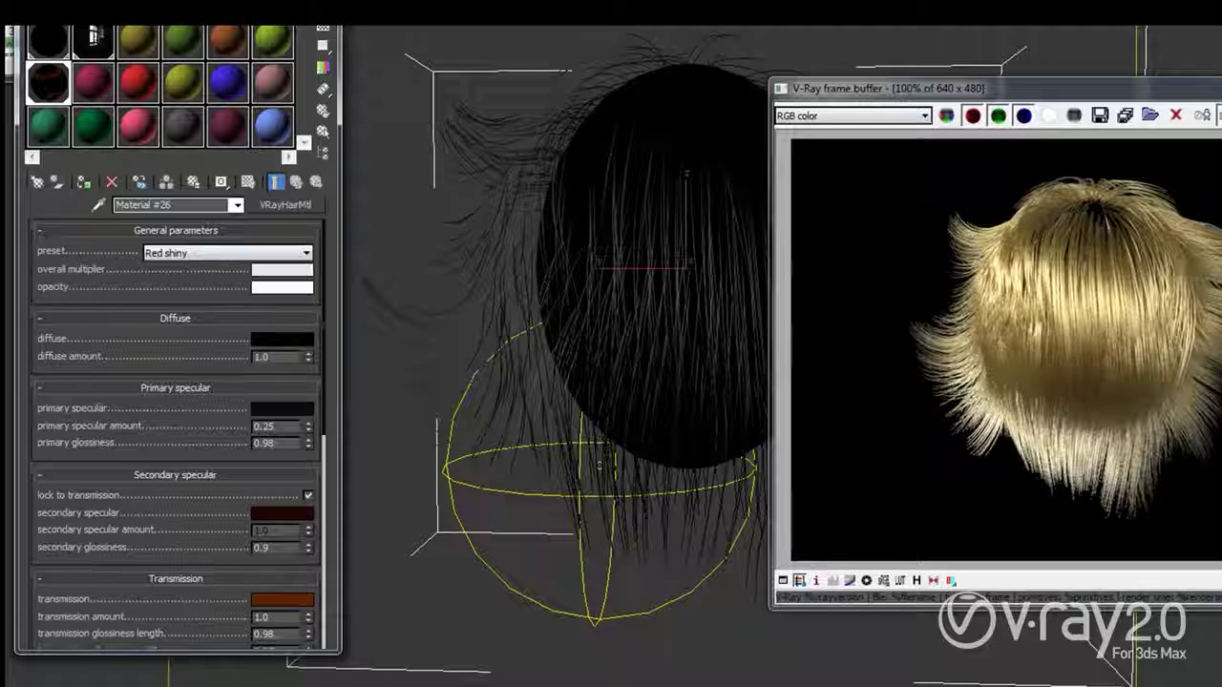
key("shift+q")
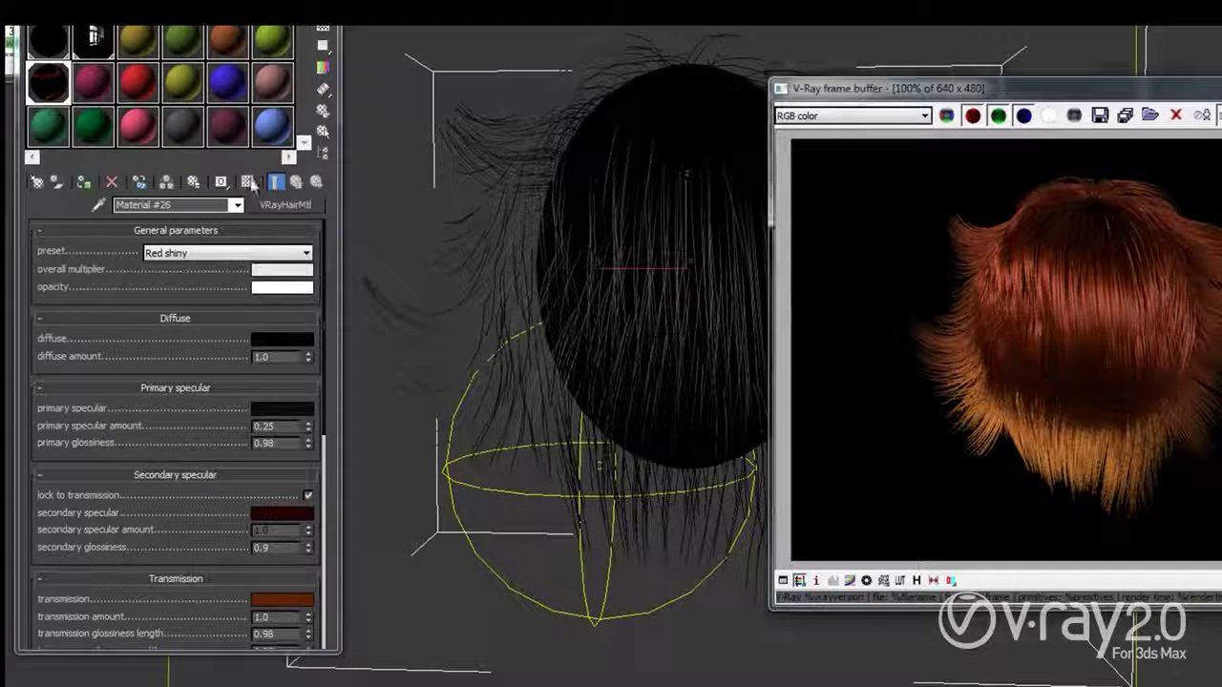
left_click(205, 254)
Use the Blond shiny preset with a green overall multiplier and render the green hair.
left_click(169, 314)
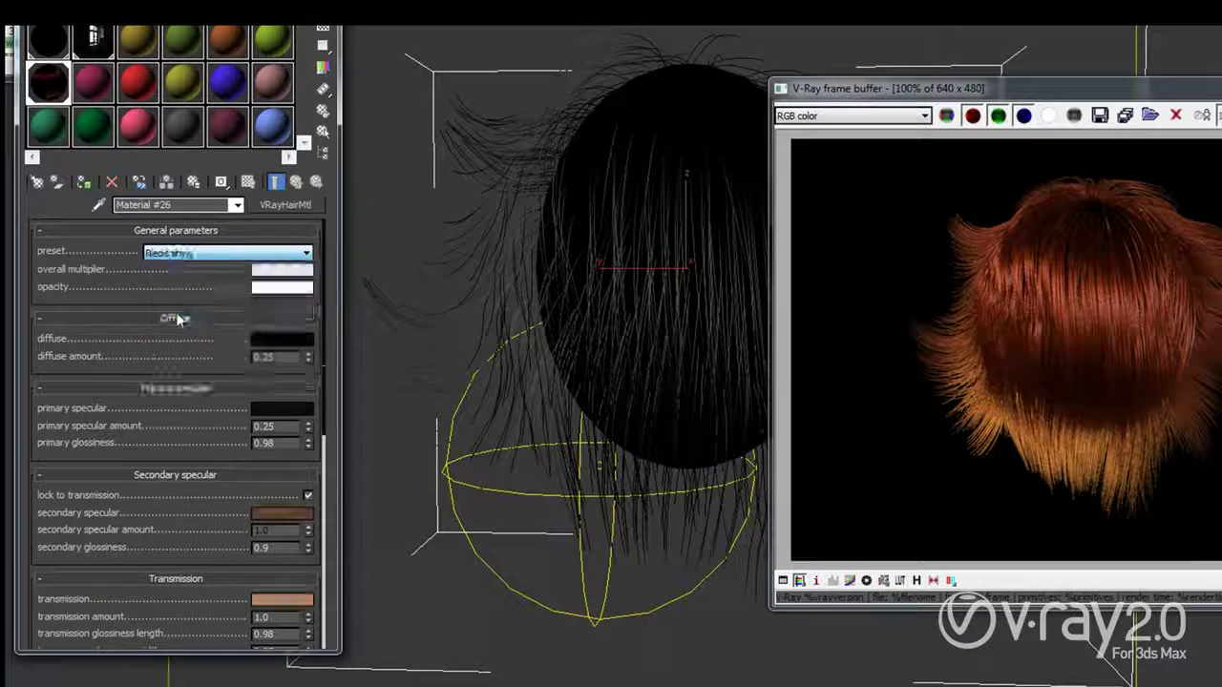
left_click(281, 269)
mouse_move(350, 63)
left_mouse_down()
mouse_move(291, 34)
mouse_move(435, 50)
left_mouse_up()
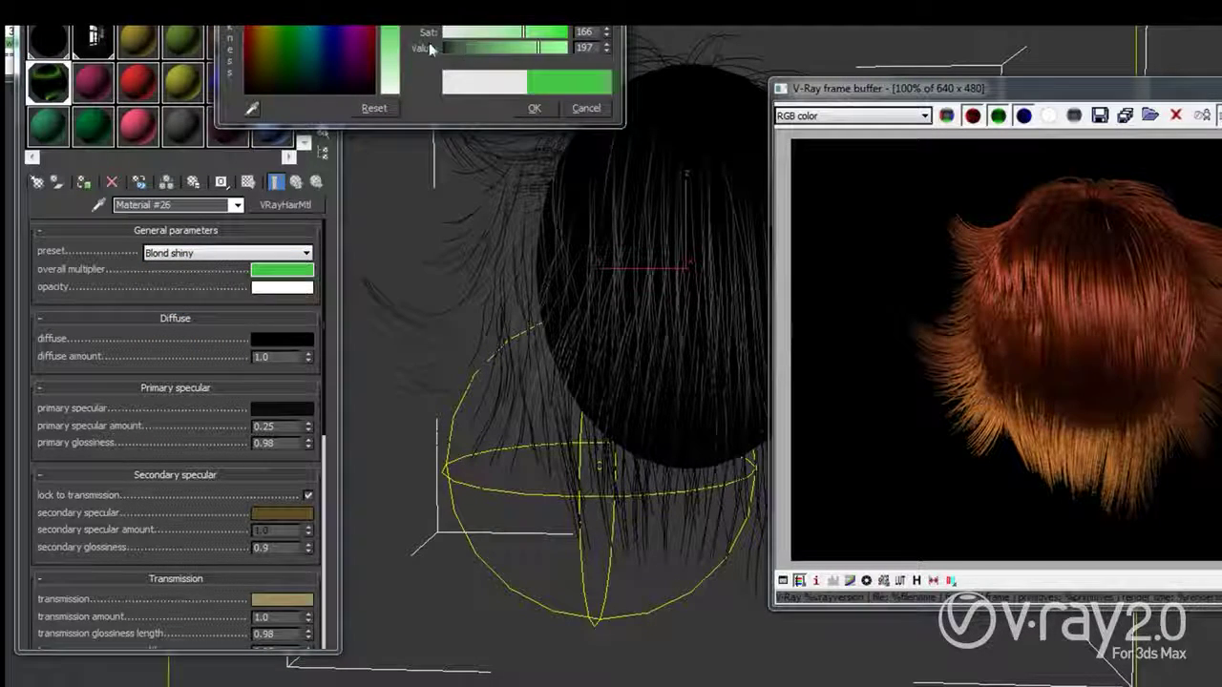
left_click(533, 108)
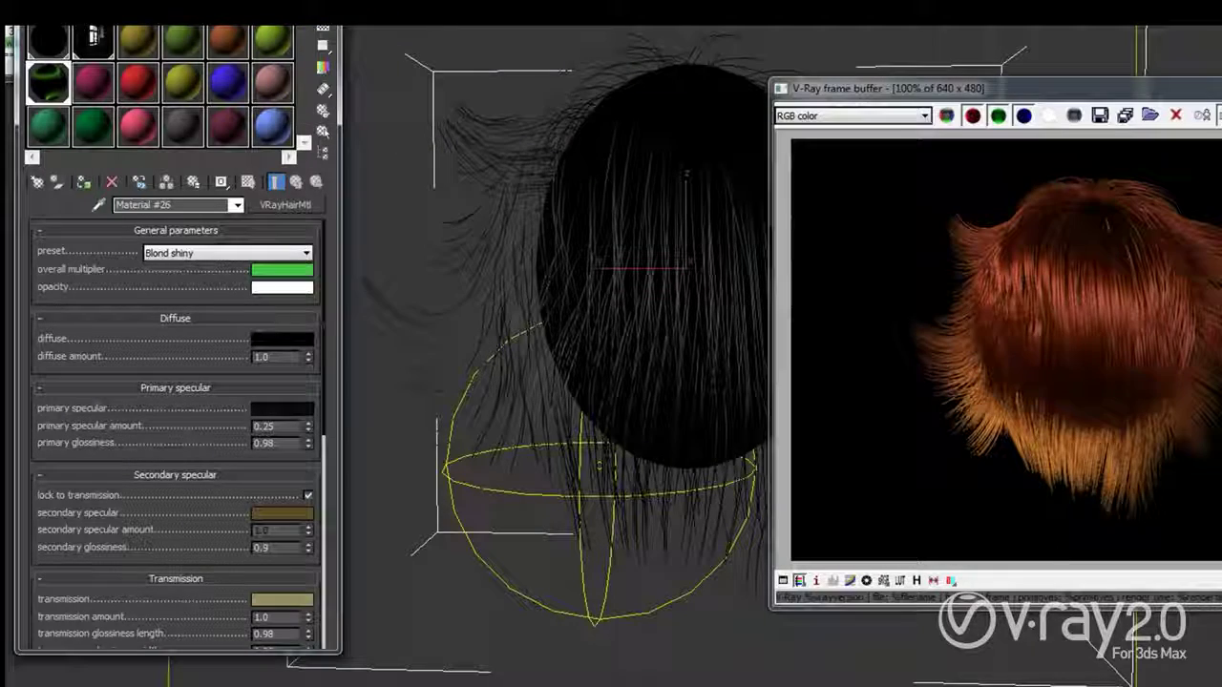
key("shift+q")
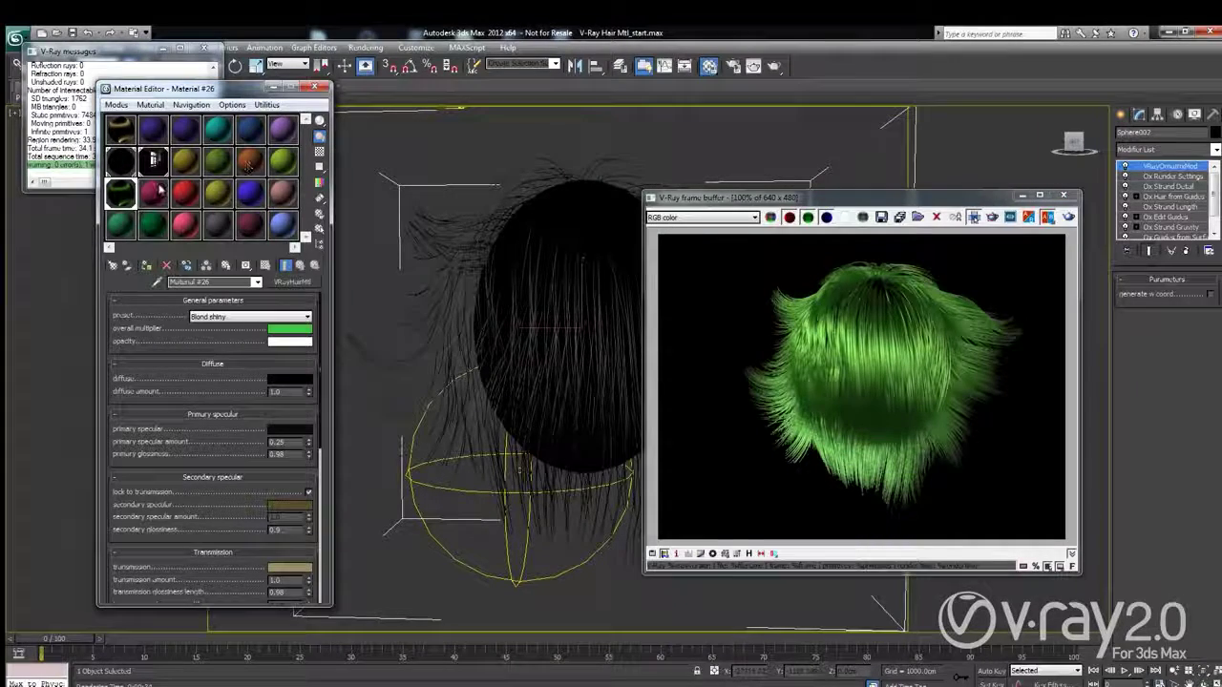
Make a new slot, Material #27, a Custom VRayHairMtl with a black primary specular.
left_click(156, 193)
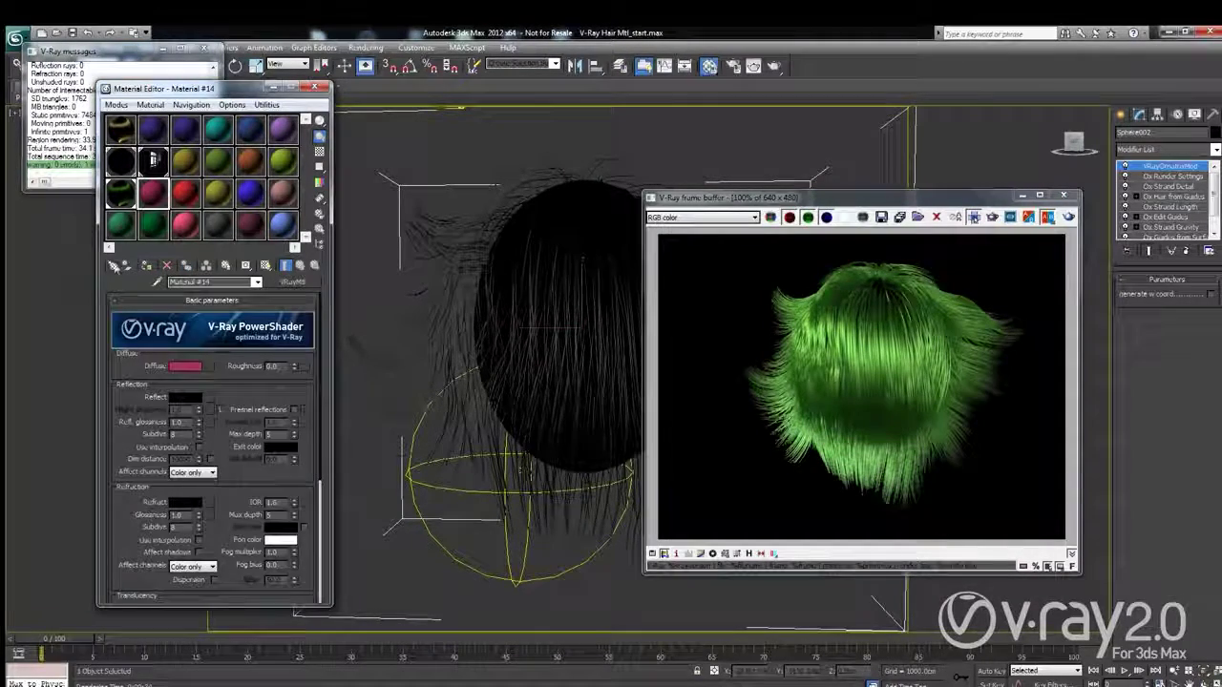
left_click(114, 267)
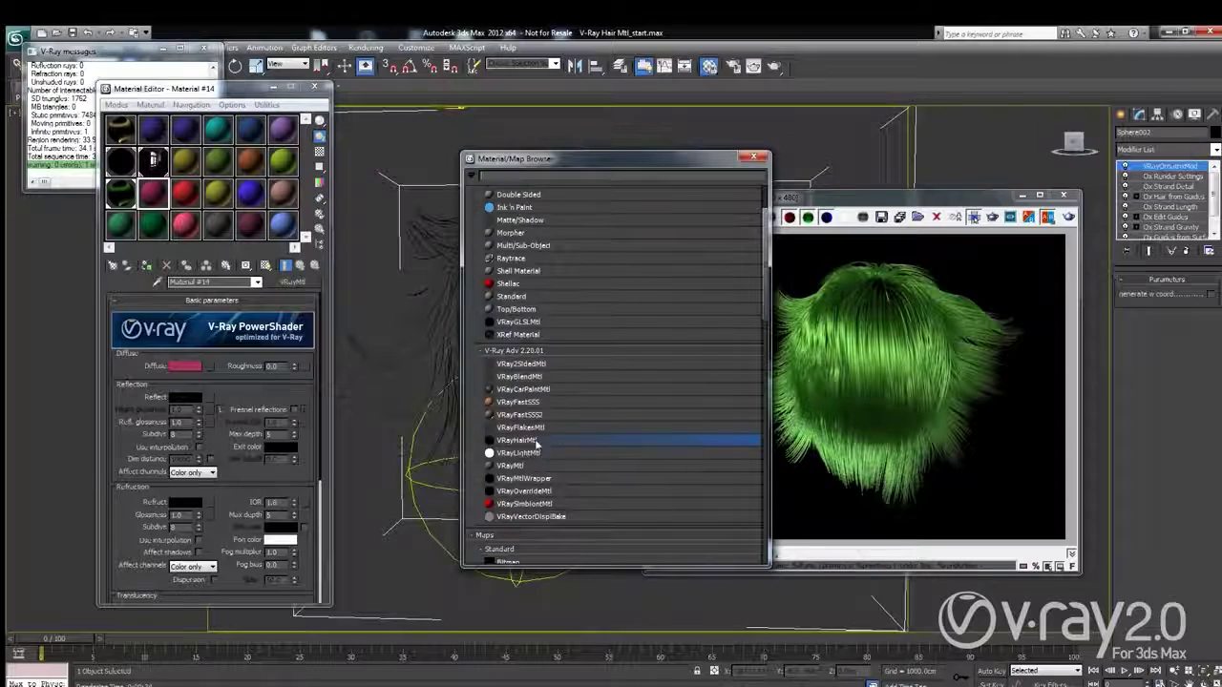
double_click(524, 441)
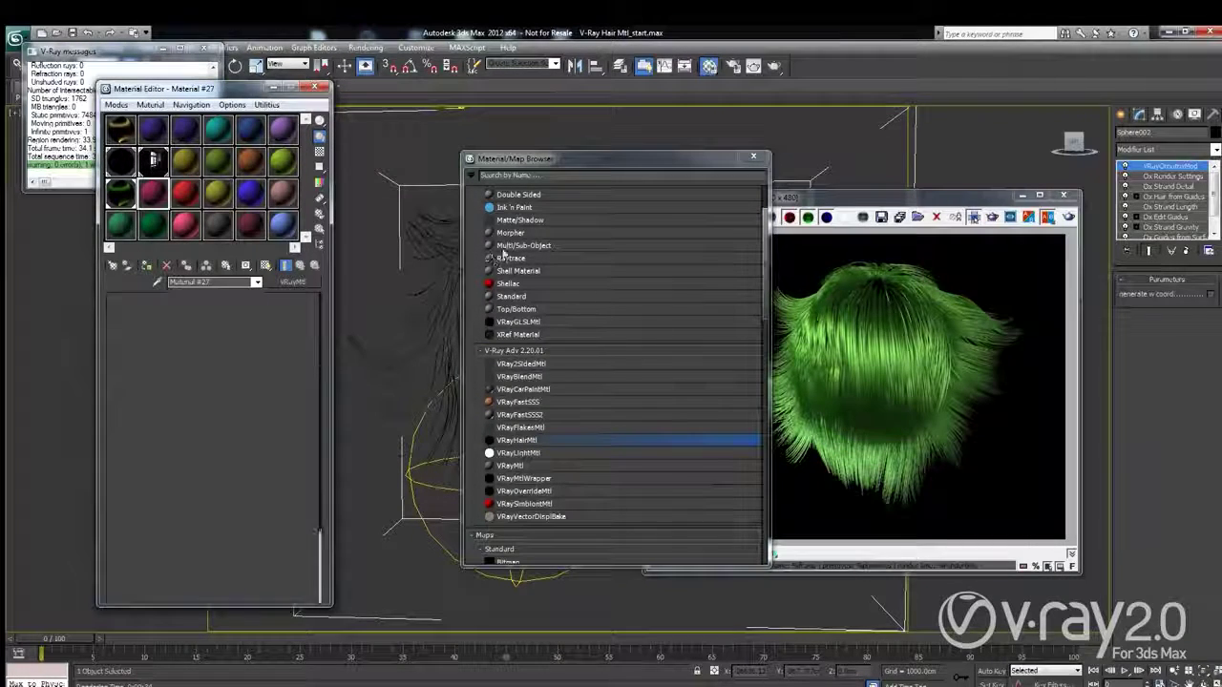
left_click(753, 157)
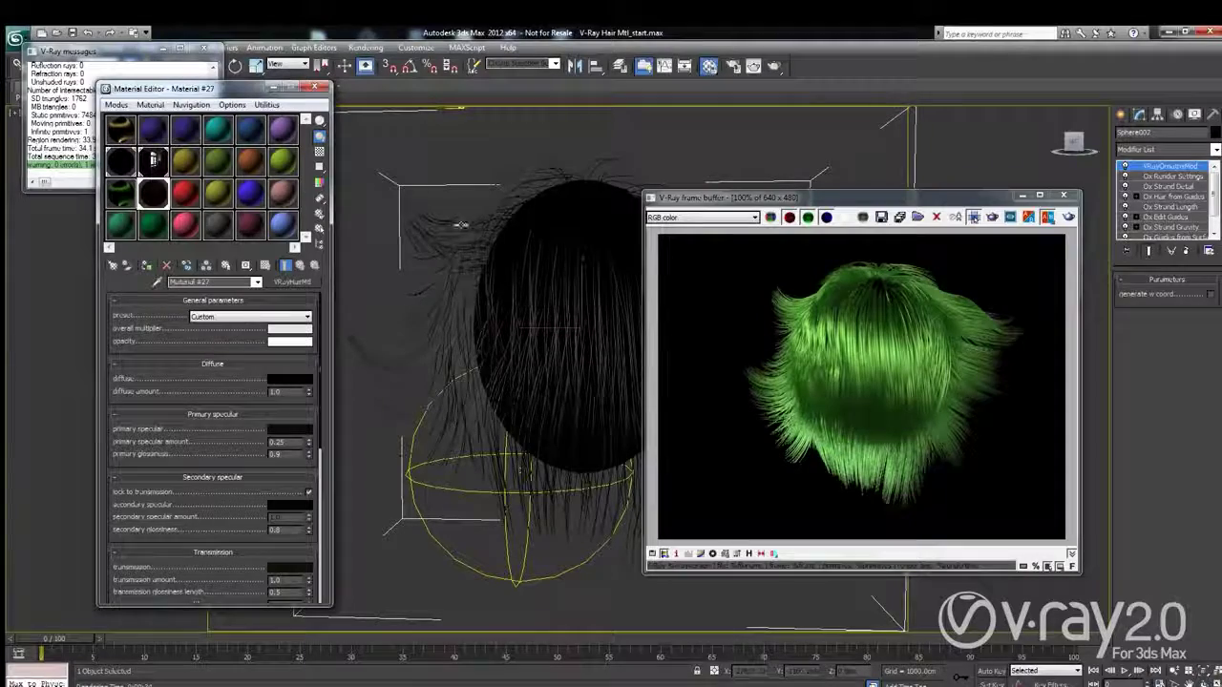
left_click(291, 430)
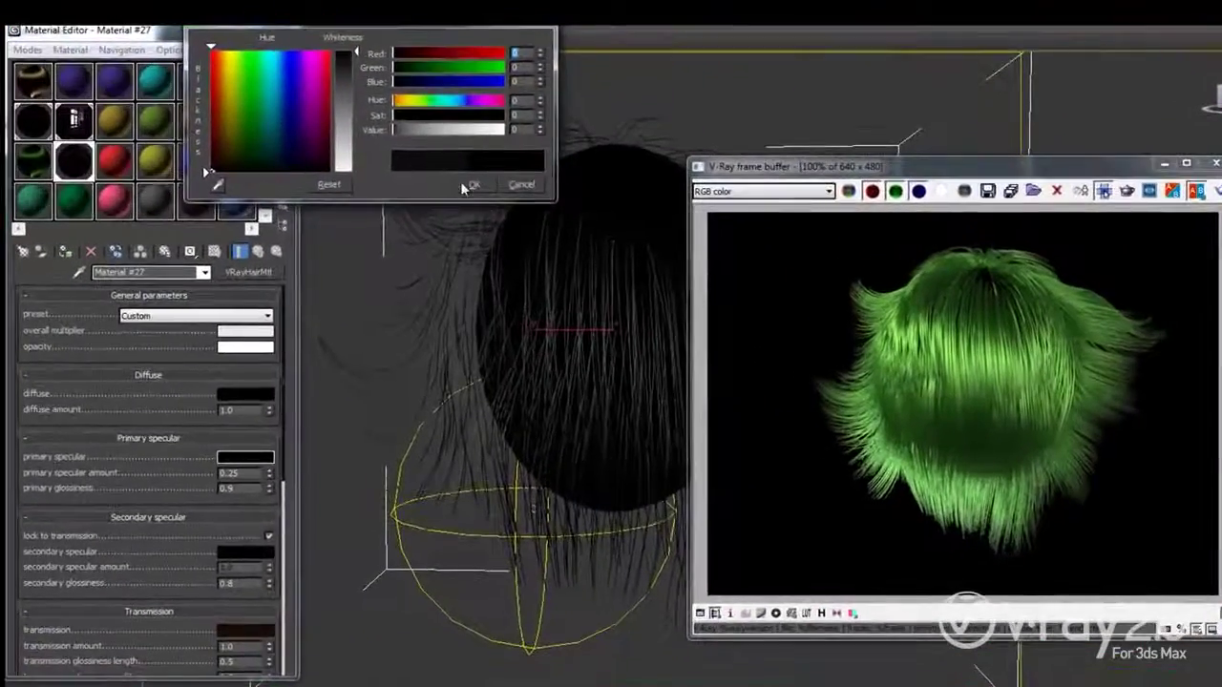
left_click(463, 184)
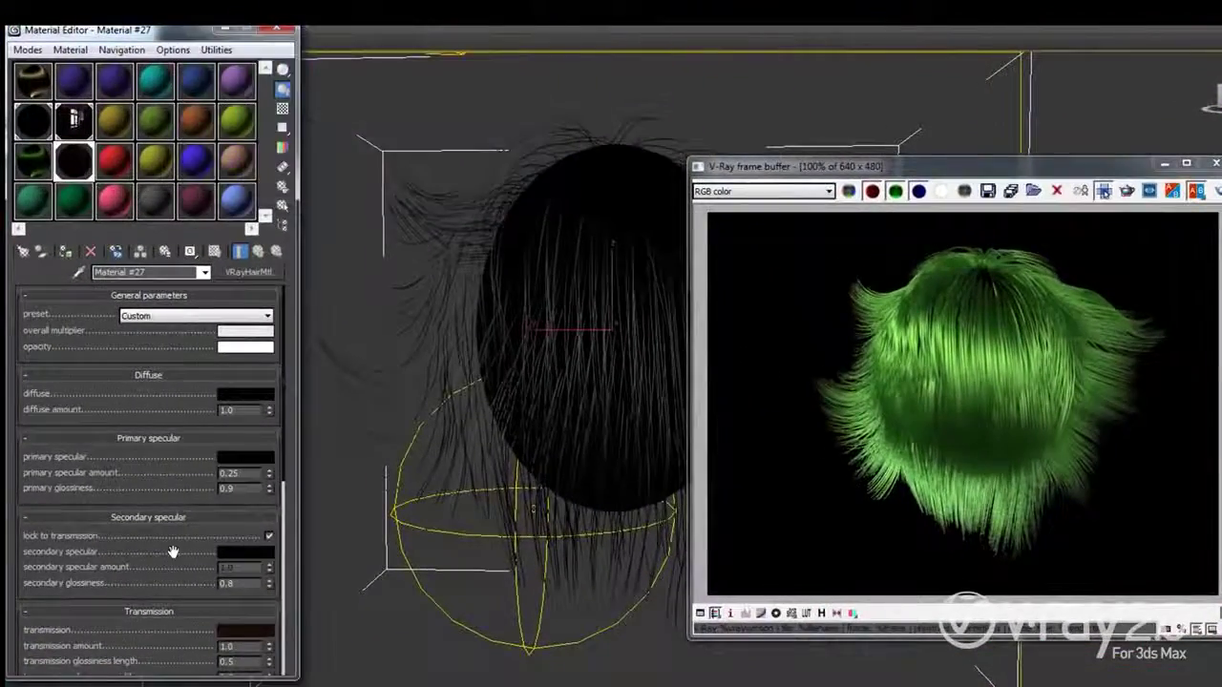
Set the hair material's transmission colour to black.
left_click(246, 630)
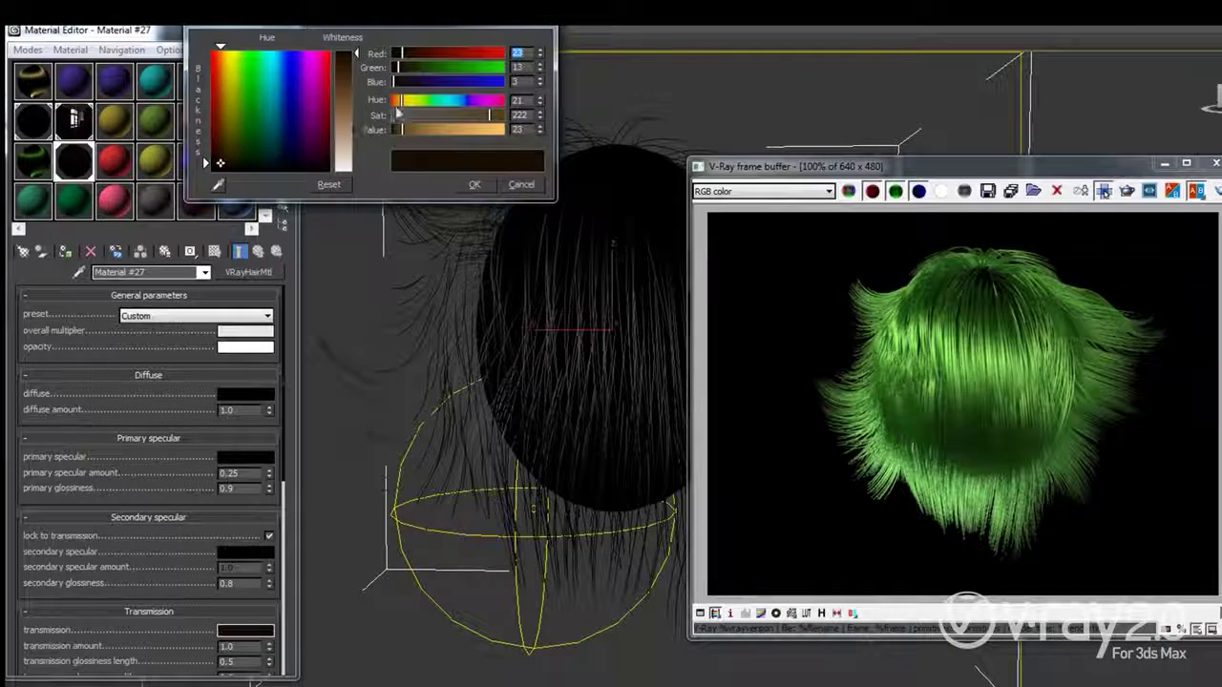
left_click_drag(410, 136, 395, 131)
left_click(474, 184)
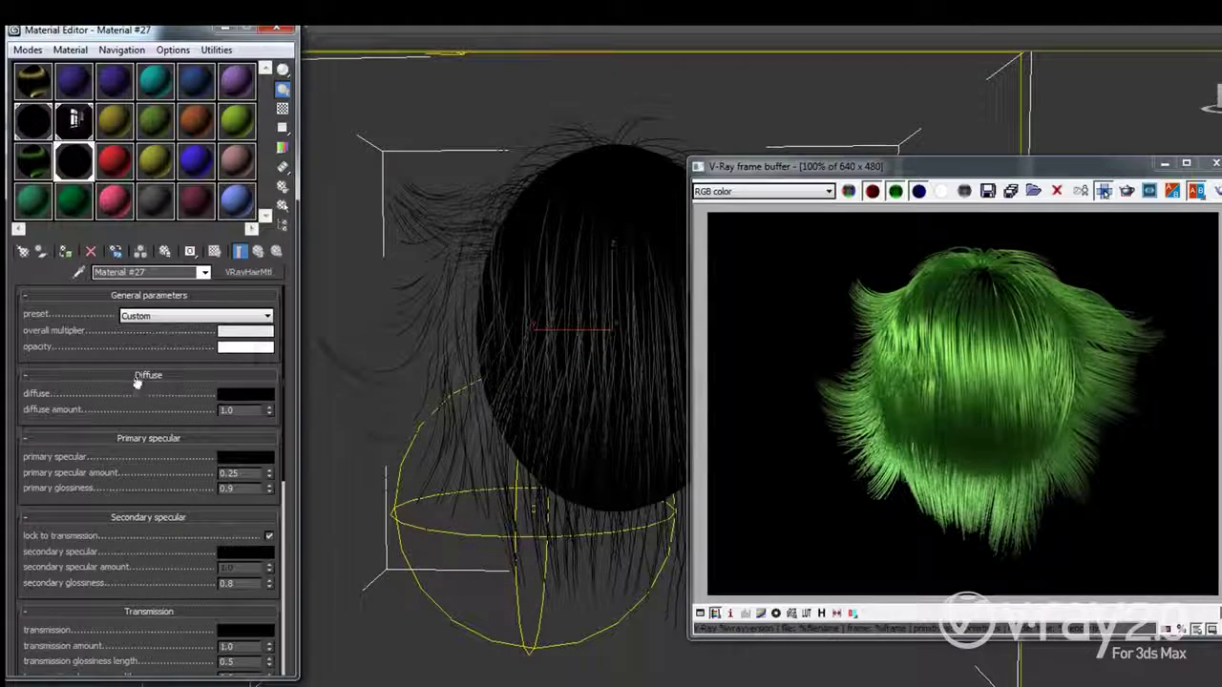
Set the diffuse colour to a dark purple, keeping the preset on Custom.
left_click_drag(136, 407, 141, 345)
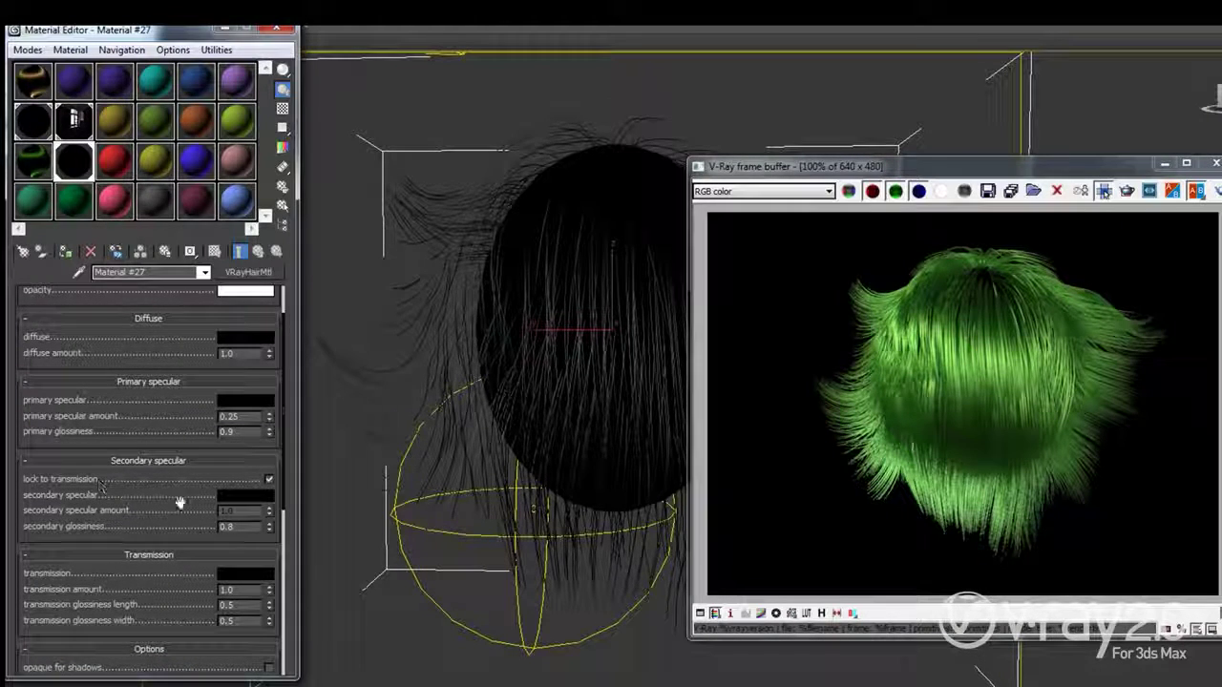
scroll(134, 372, "up", 2)
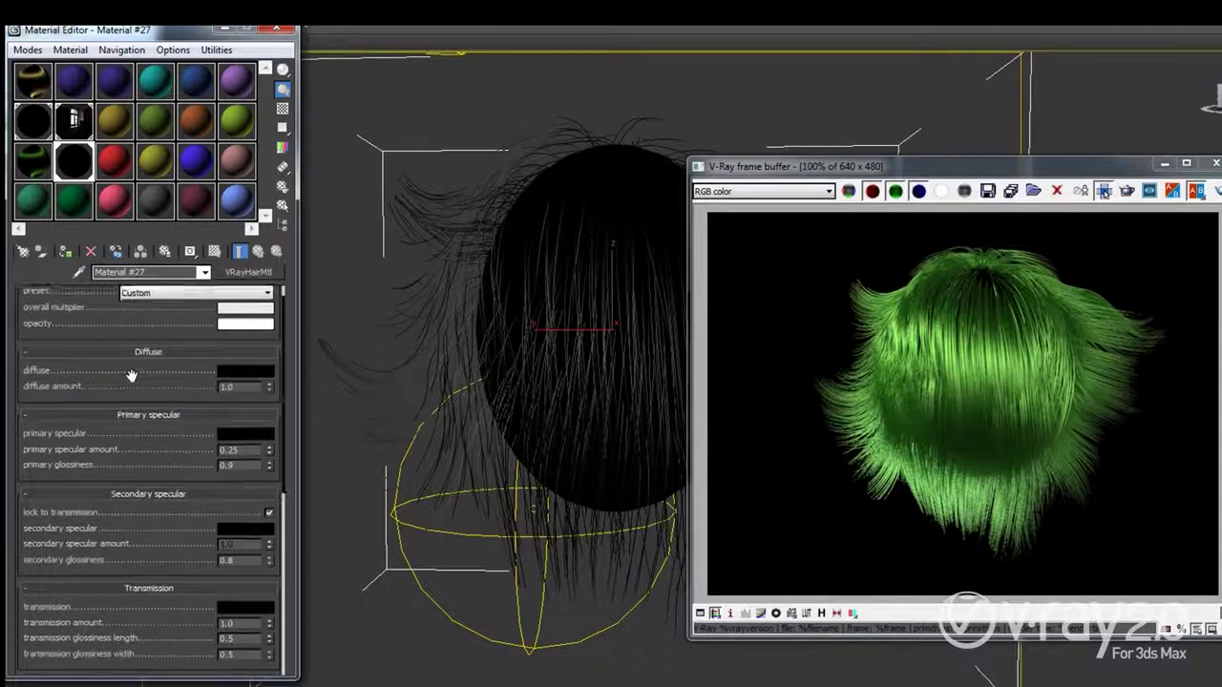
left_click(239, 372)
left_click_drag(286, 121, 296, 103)
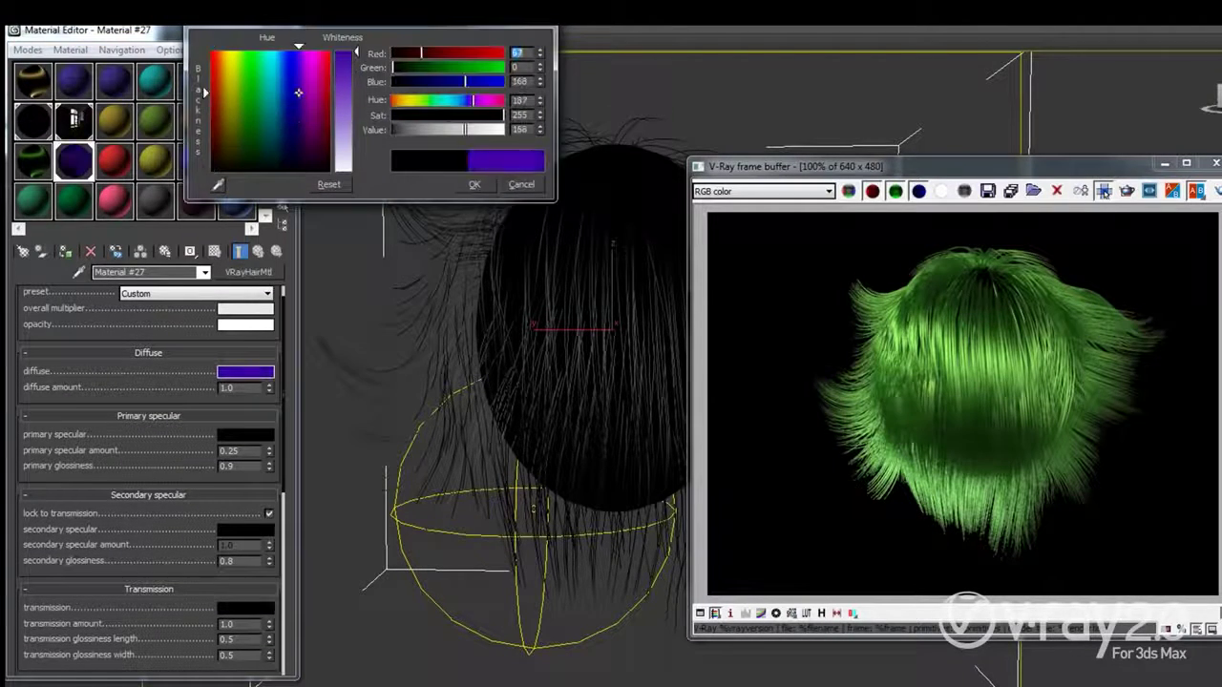
left_click_drag(456, 130, 420, 130)
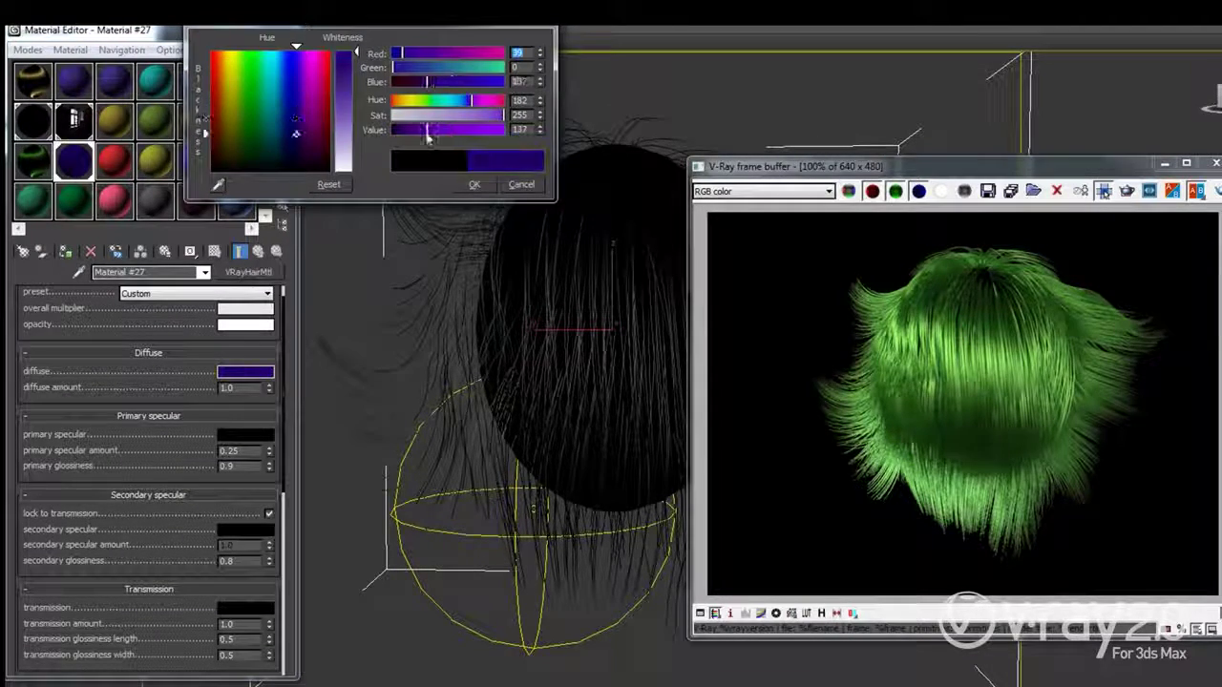
left_click(474, 186)
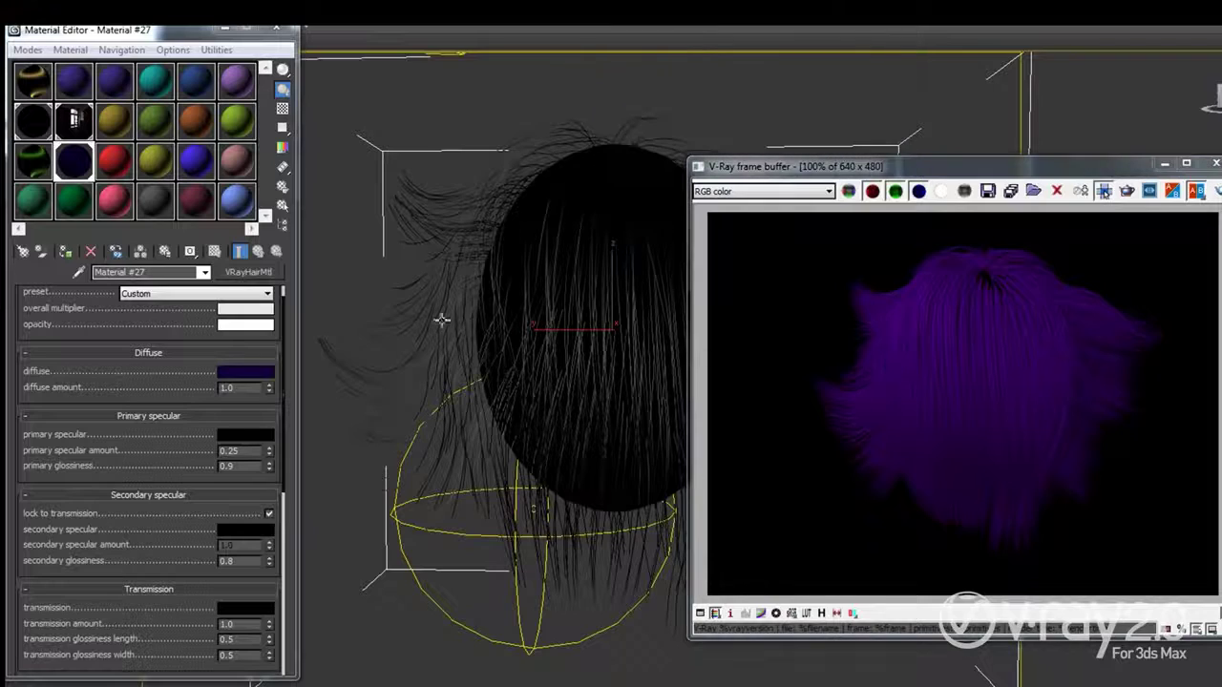
left_click(258, 296)
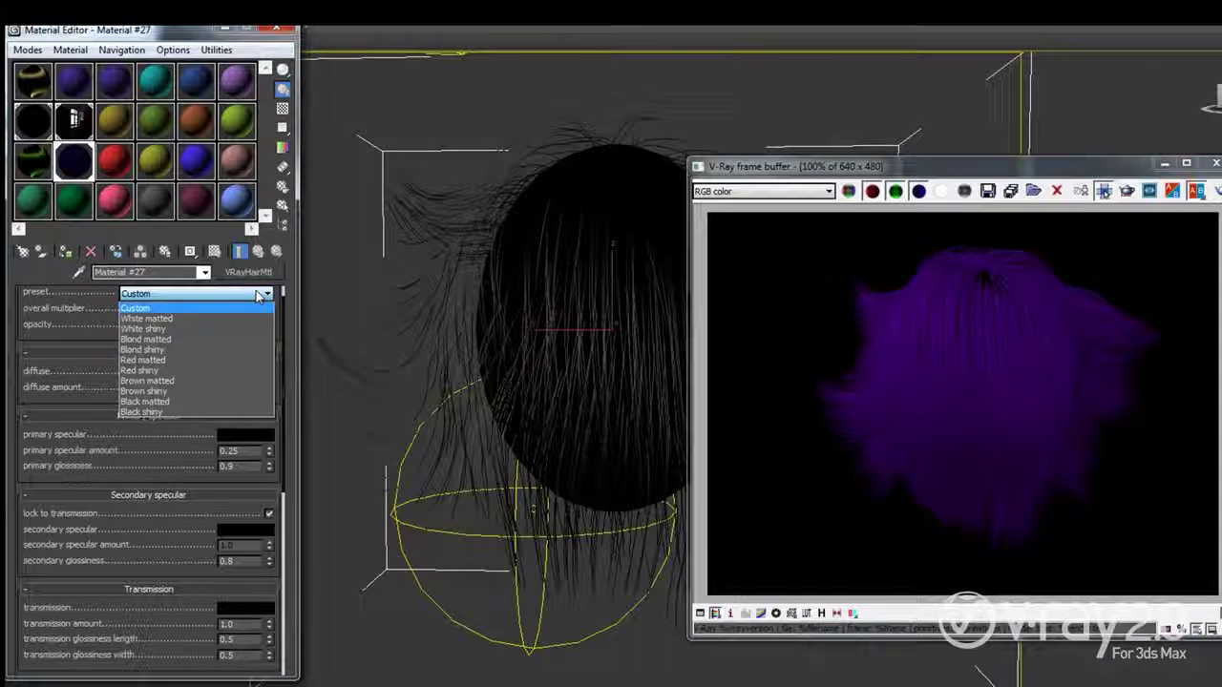
left_click(867, 385)
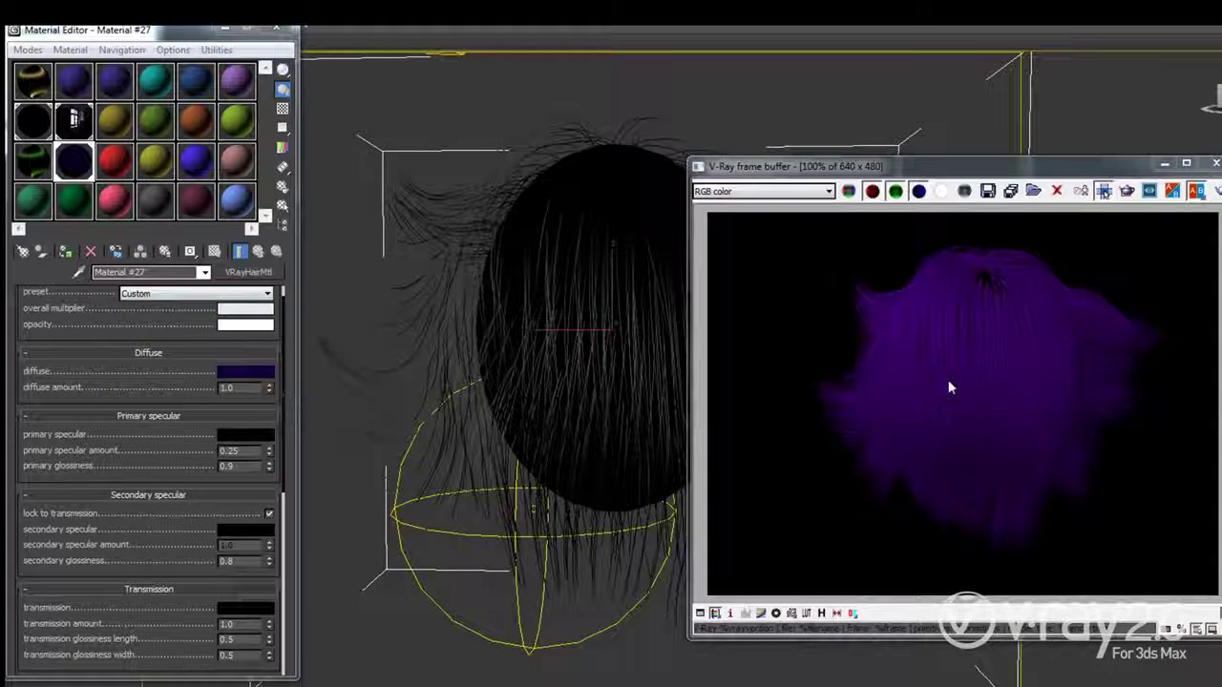
scroll(156, 381, "down", 1)
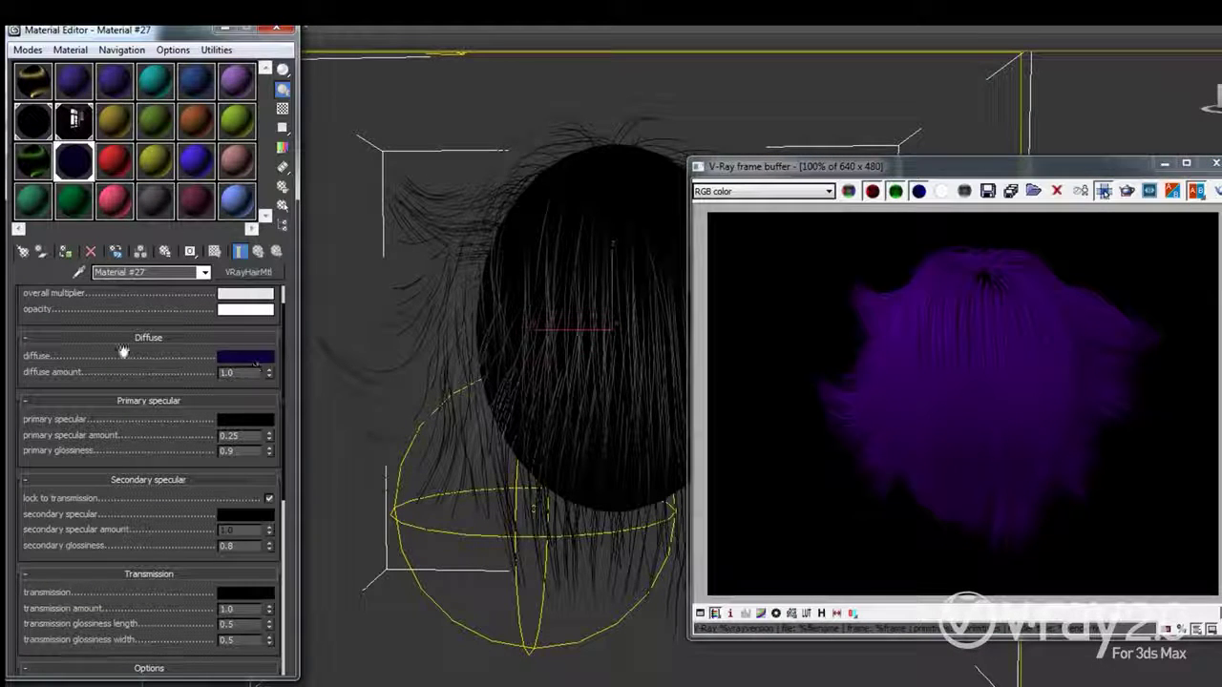
Make the primary specular colour white and re-render the purple hair with bright highlights.
left_click_drag(143, 433, 131, 402)
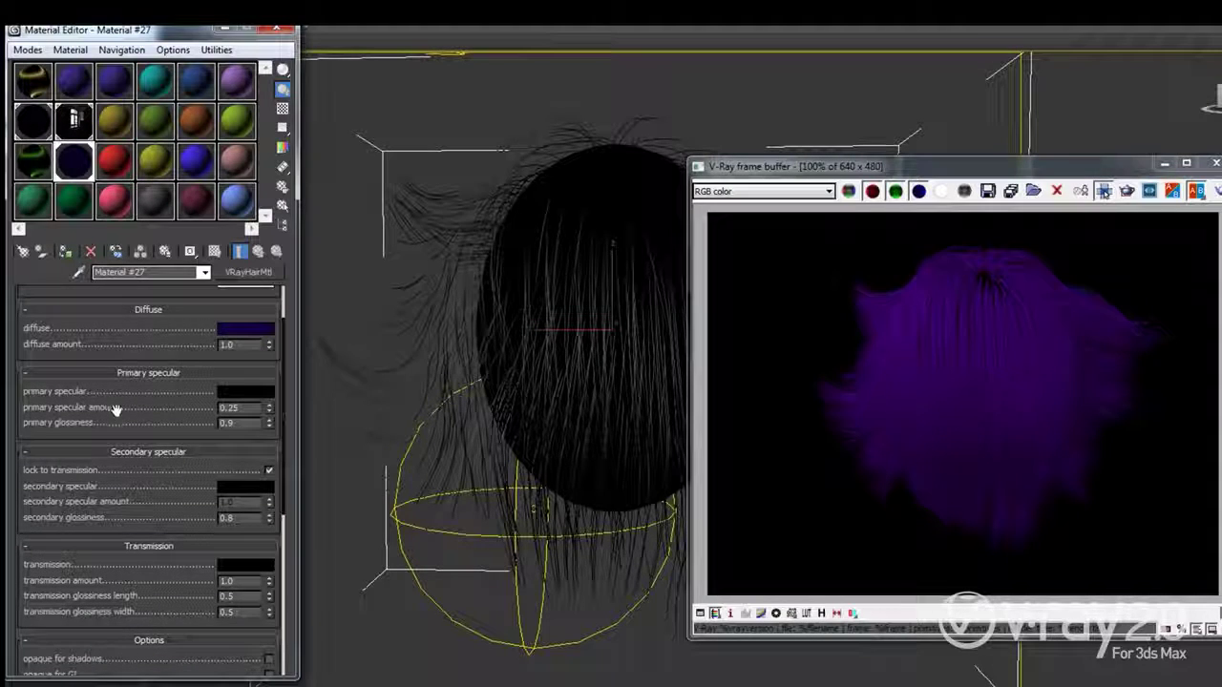
left_click(238, 392)
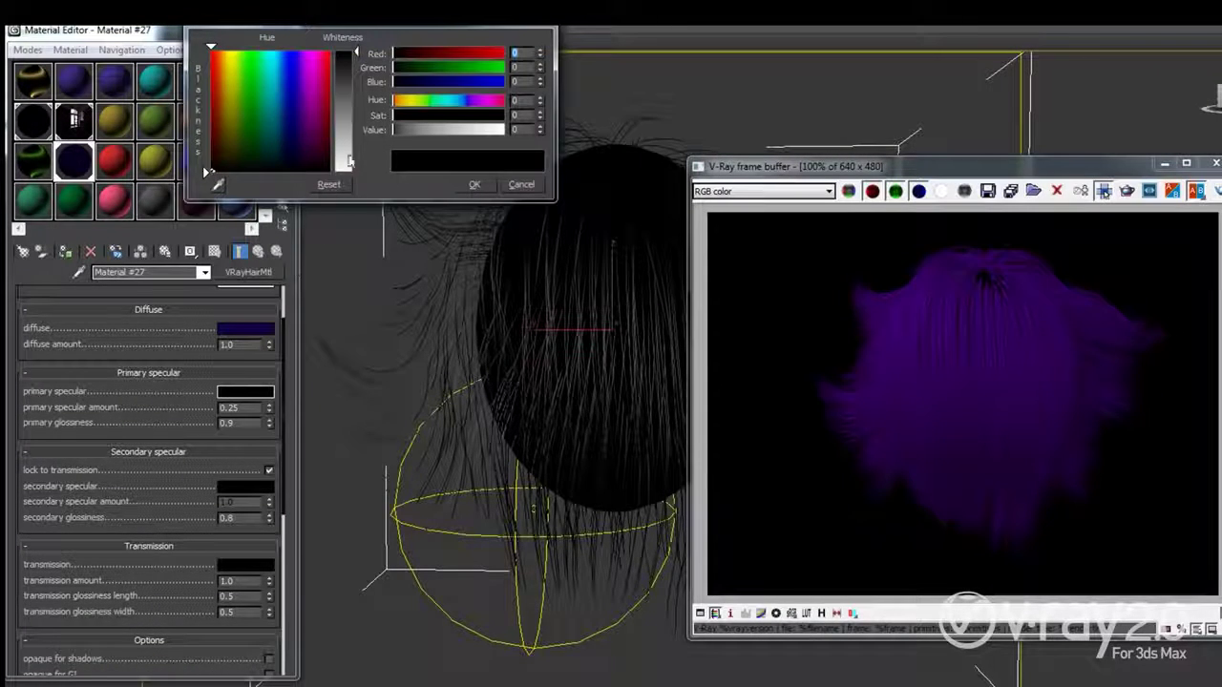
left_click_drag(349, 163, 347, 50)
left_click(475, 184)
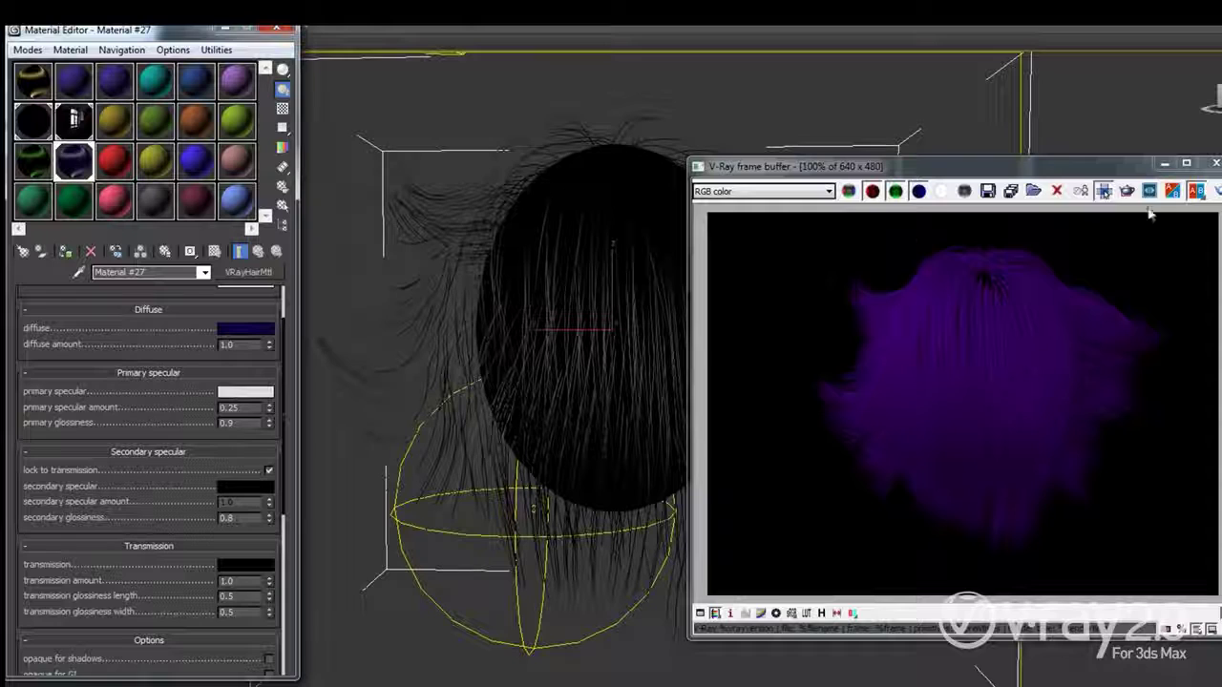
left_click(1201, 191)
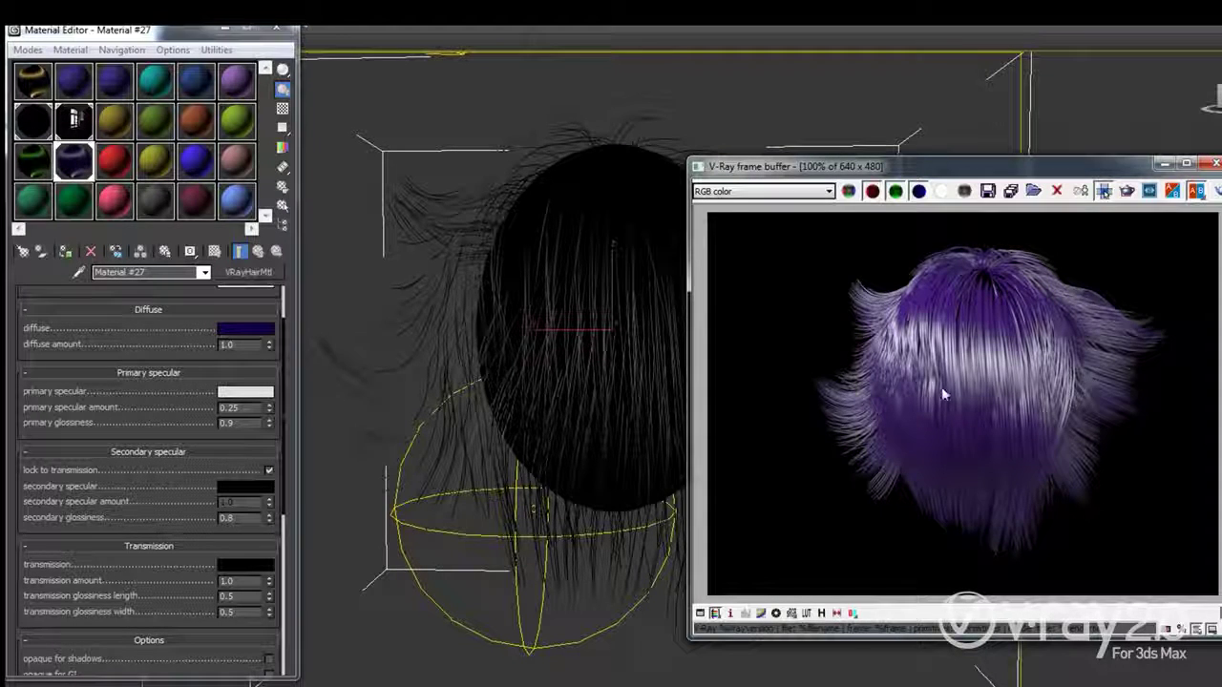
left_click(226, 422)
Lower the primary glossiness to 0.7 and re-render the hair.
key("Return")
double_click(246, 425)
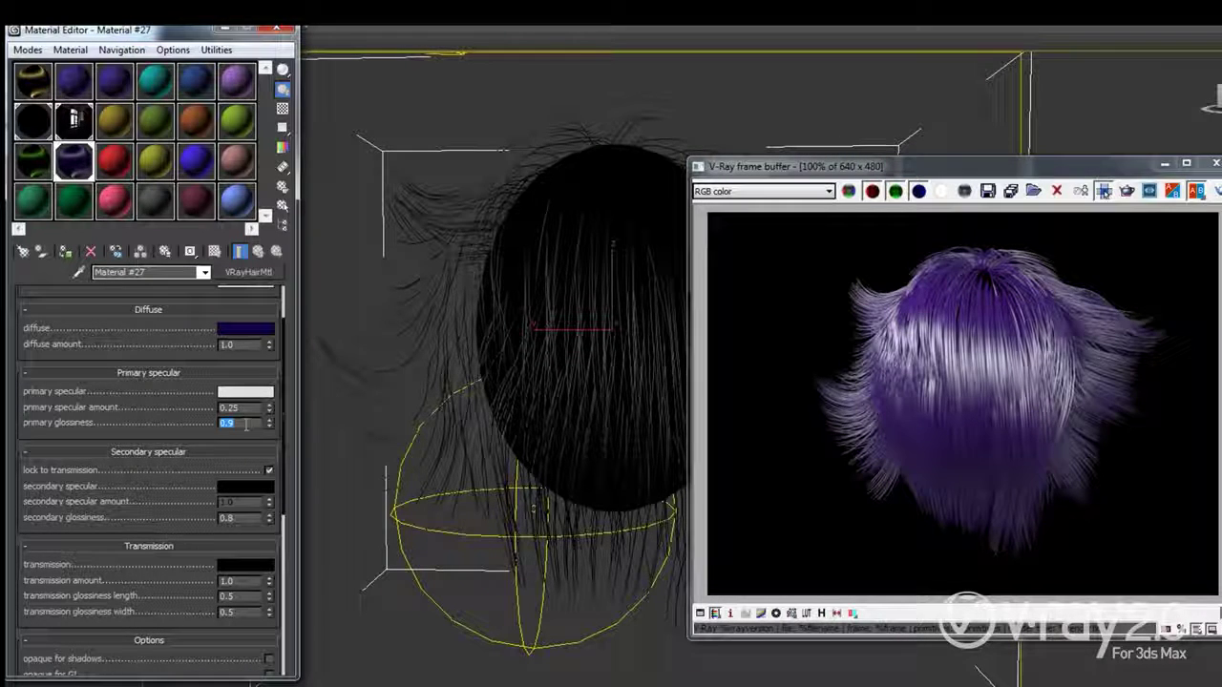
type("7")
key("Return")
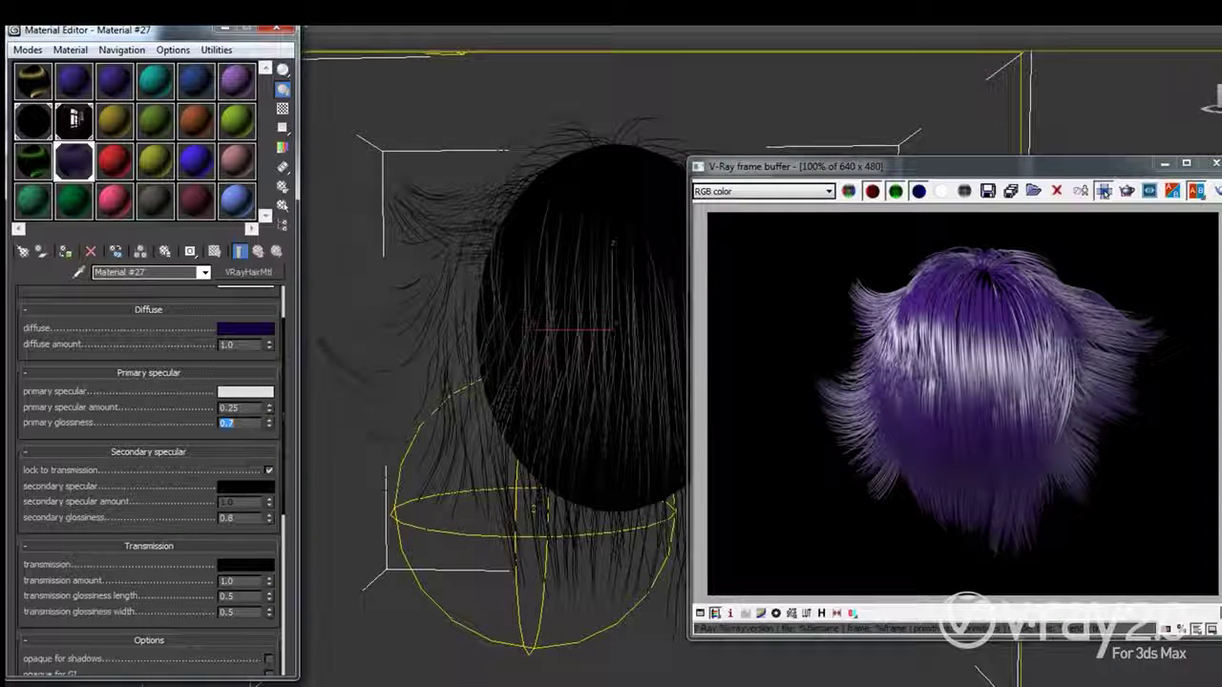
left_click(1212, 216)
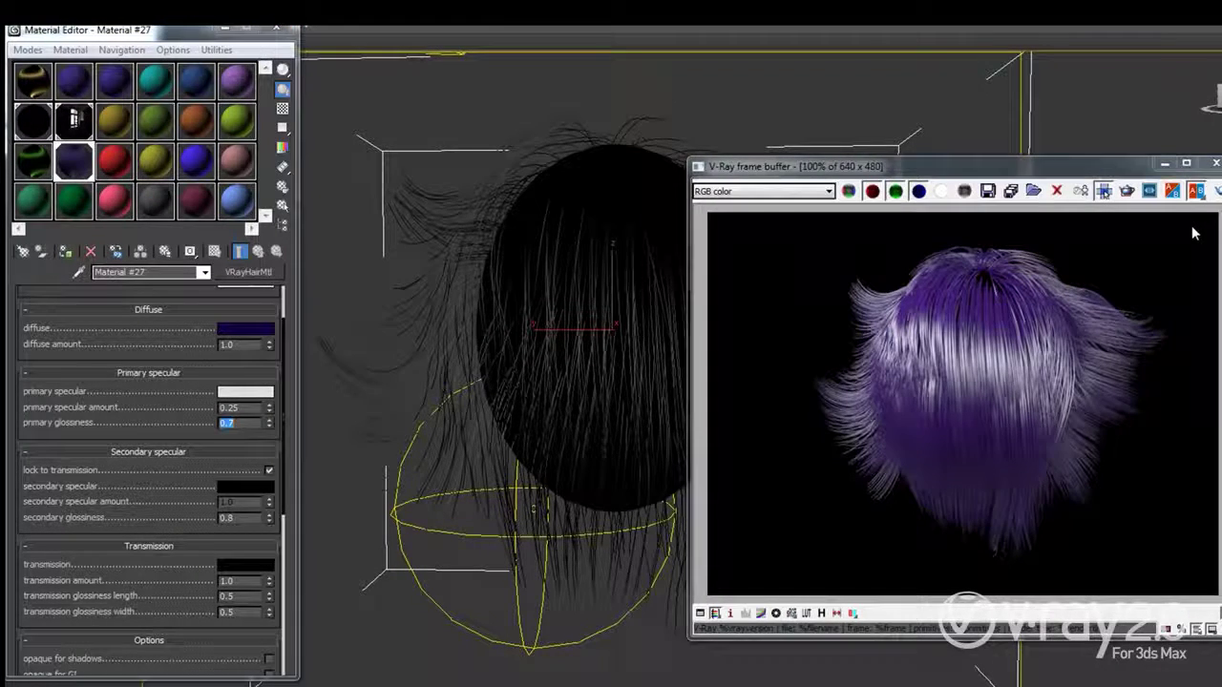
key("shift+q")
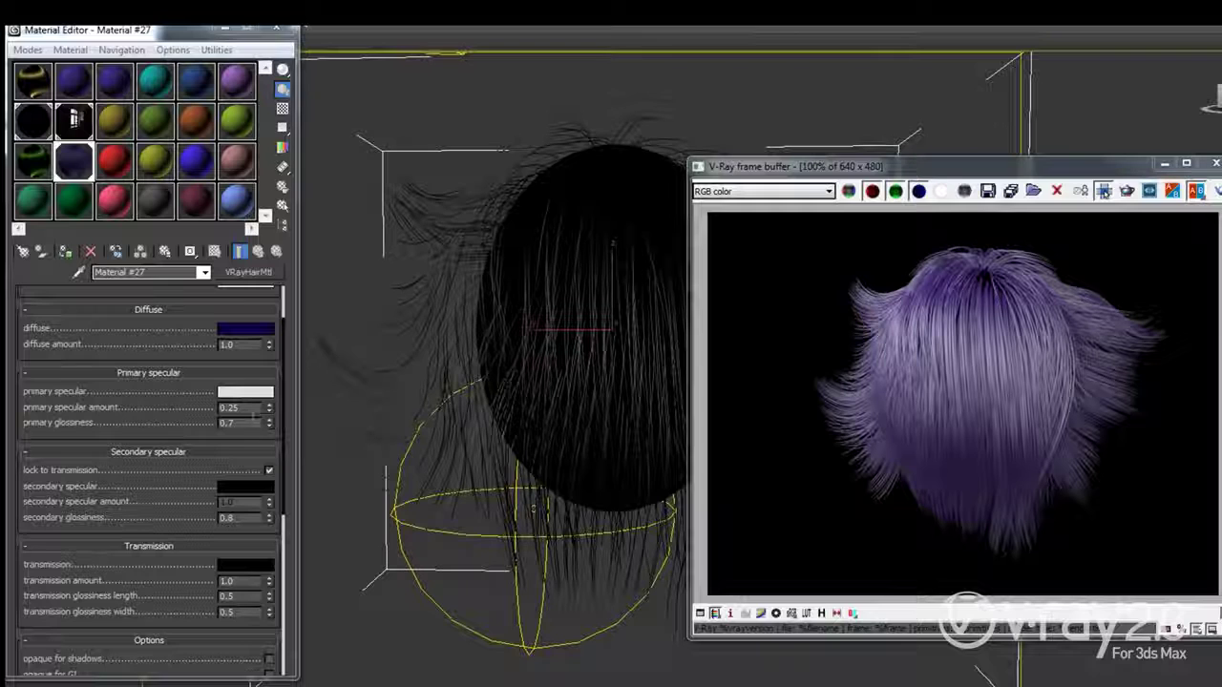
Raise the primary glossiness to 0.98 and re-render for a tighter white highlight.
double_click(246, 421)
type("1")
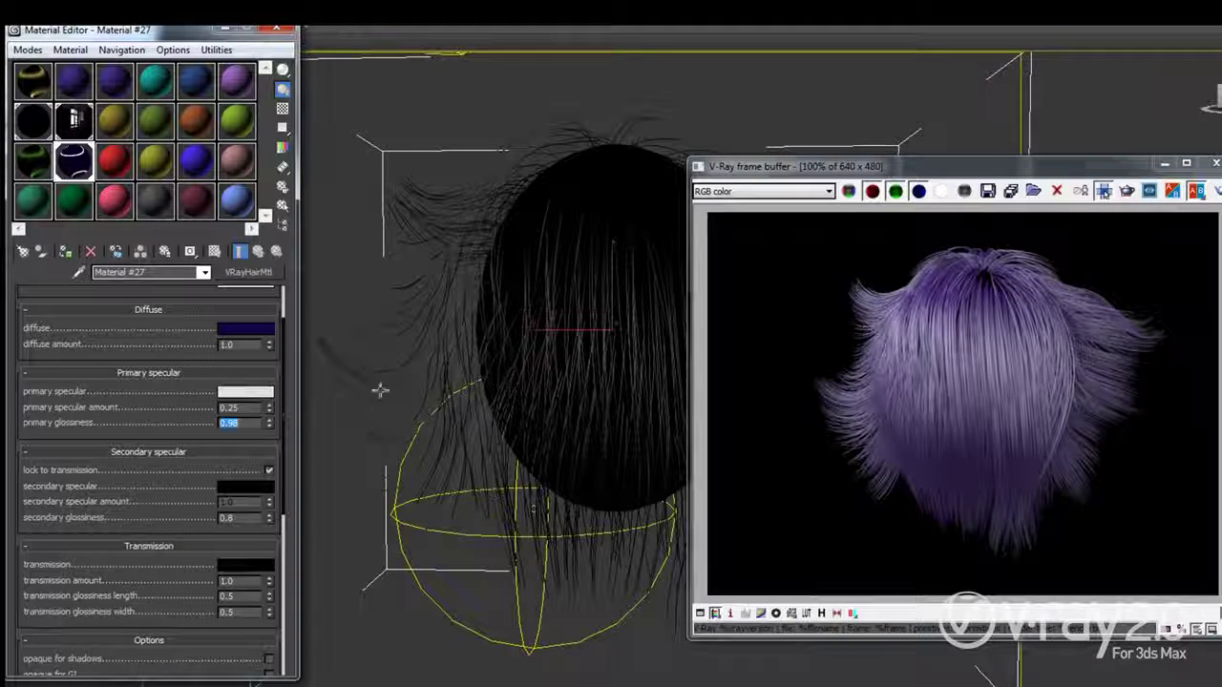
left_click(1217, 191)
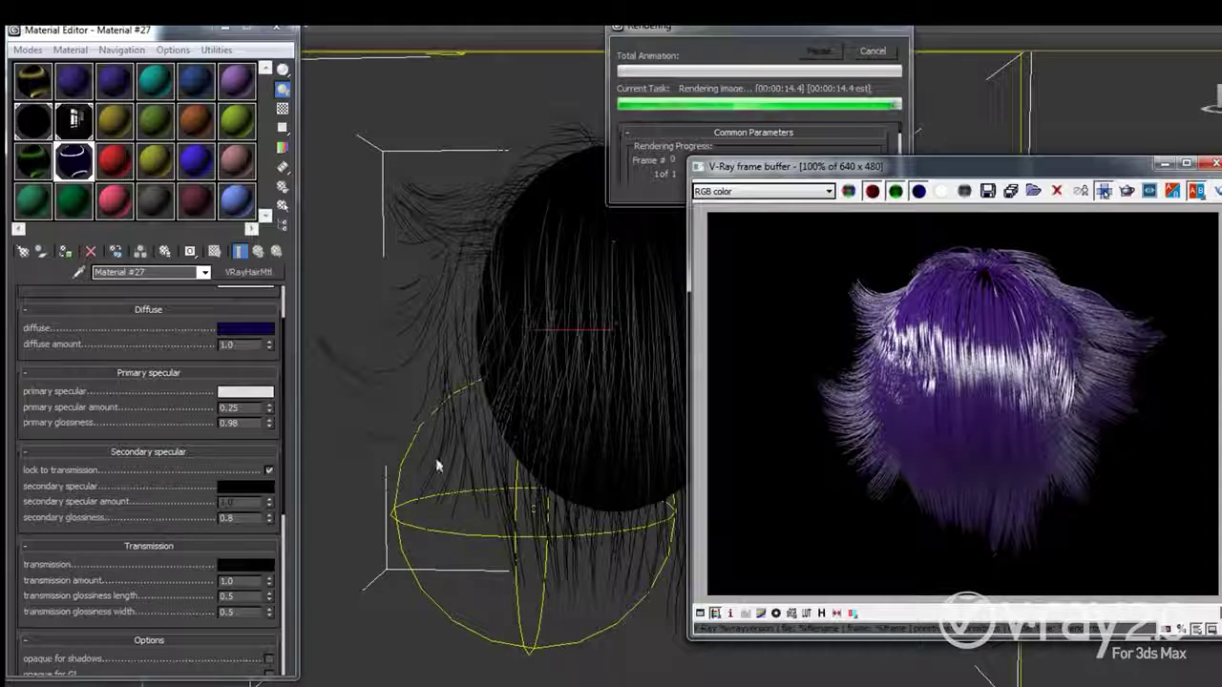
scroll(174, 491, "down", 2)
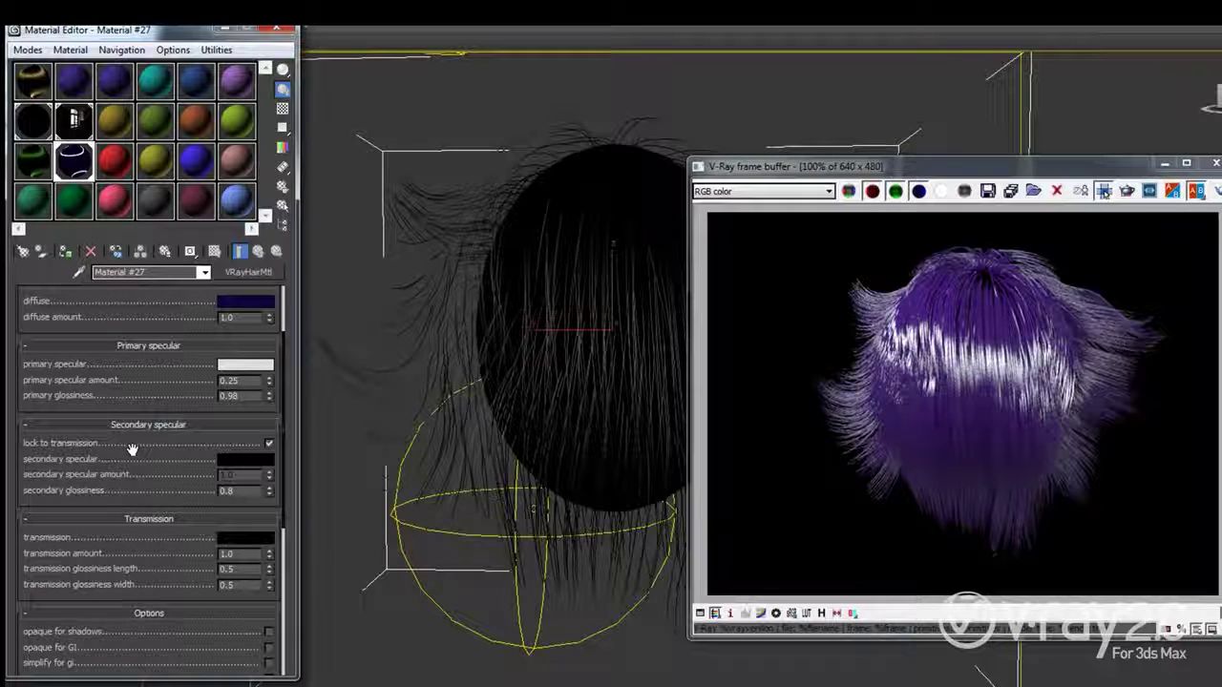
left_click_drag(132, 466, 132, 440)
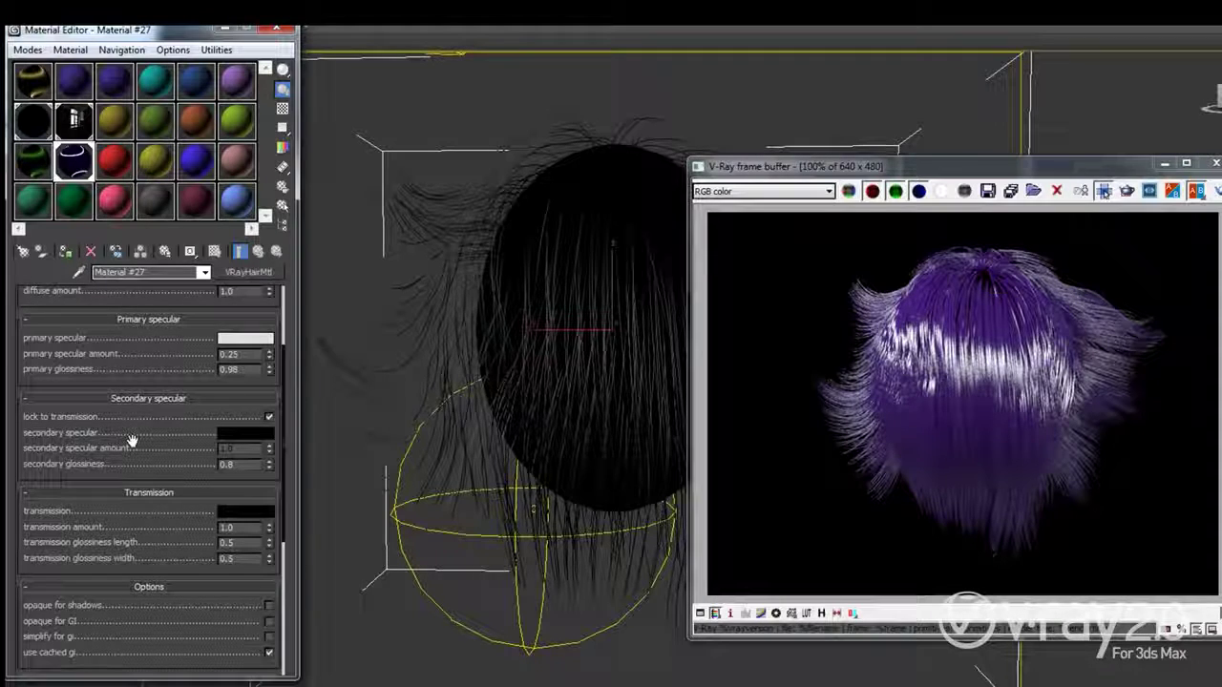
Change Material #27's transmission colour to blue and re-render the blue hair.
left_click(241, 511)
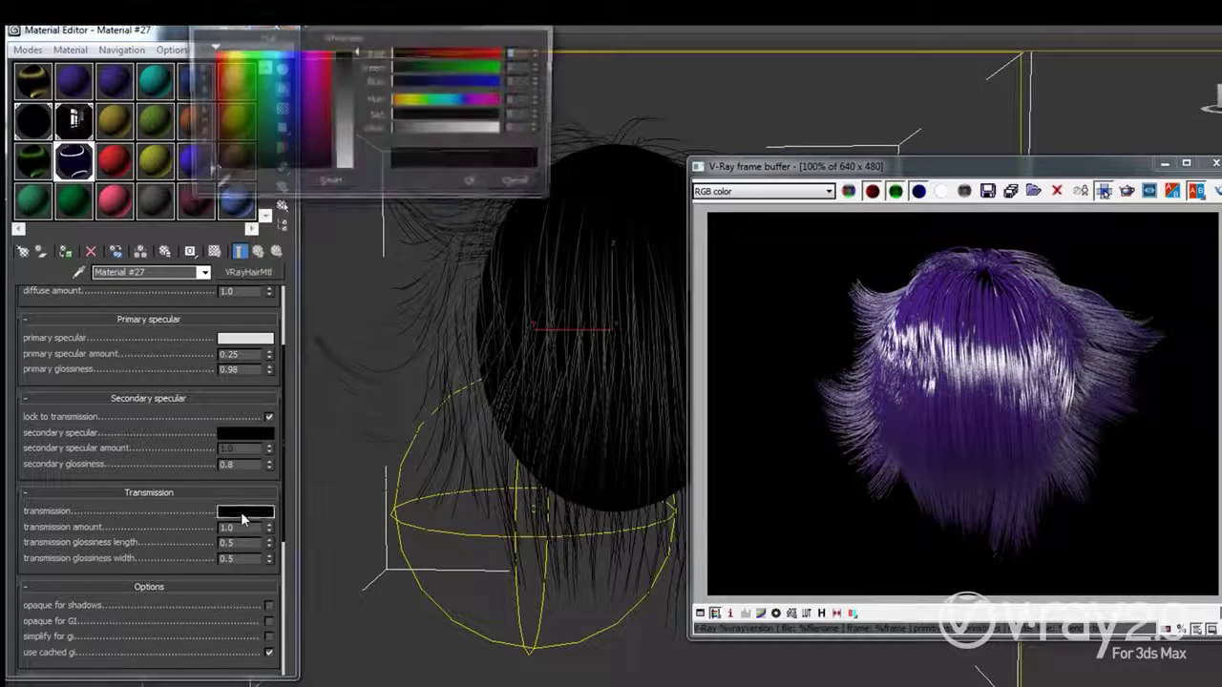
left_click_drag(244, 95, 247, 108)
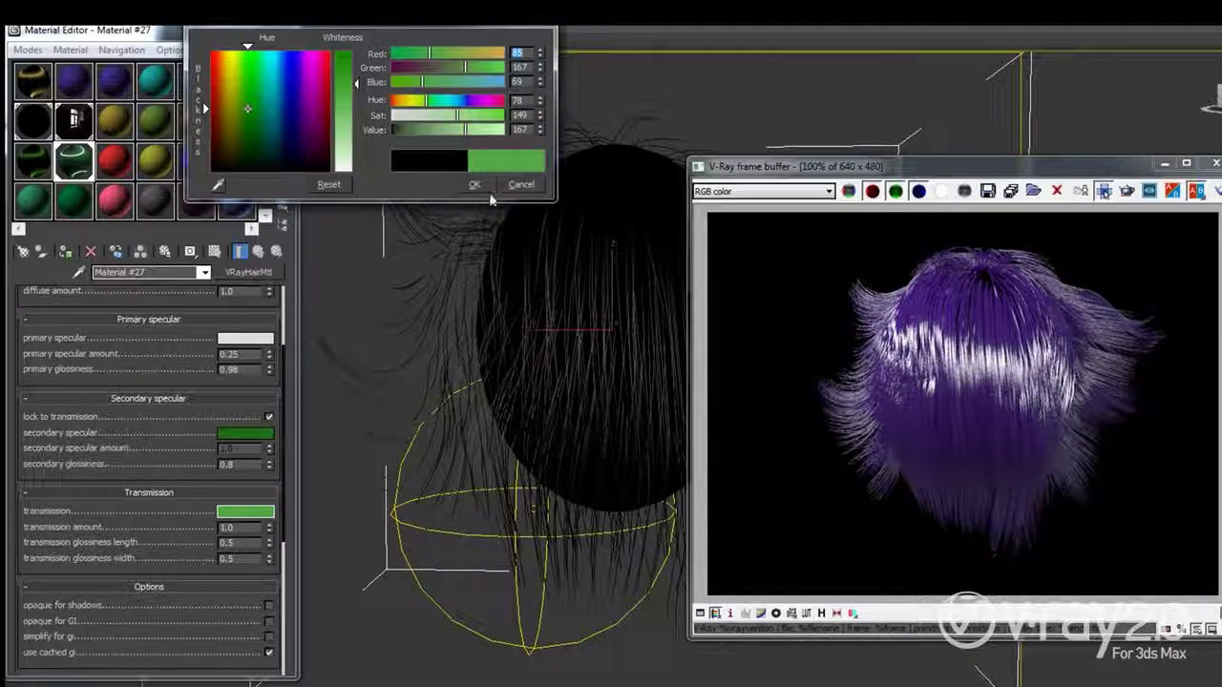
left_click_drag(312, 103, 282, 110)
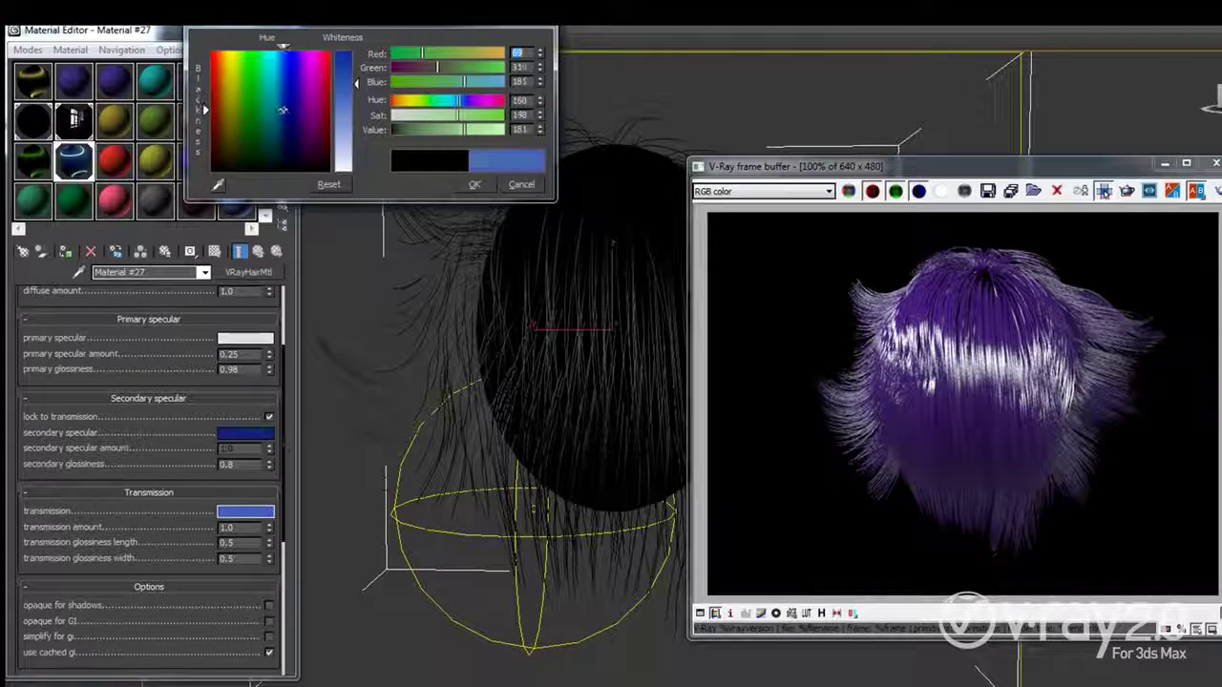
left_click(474, 183)
left_click(1104, 191)
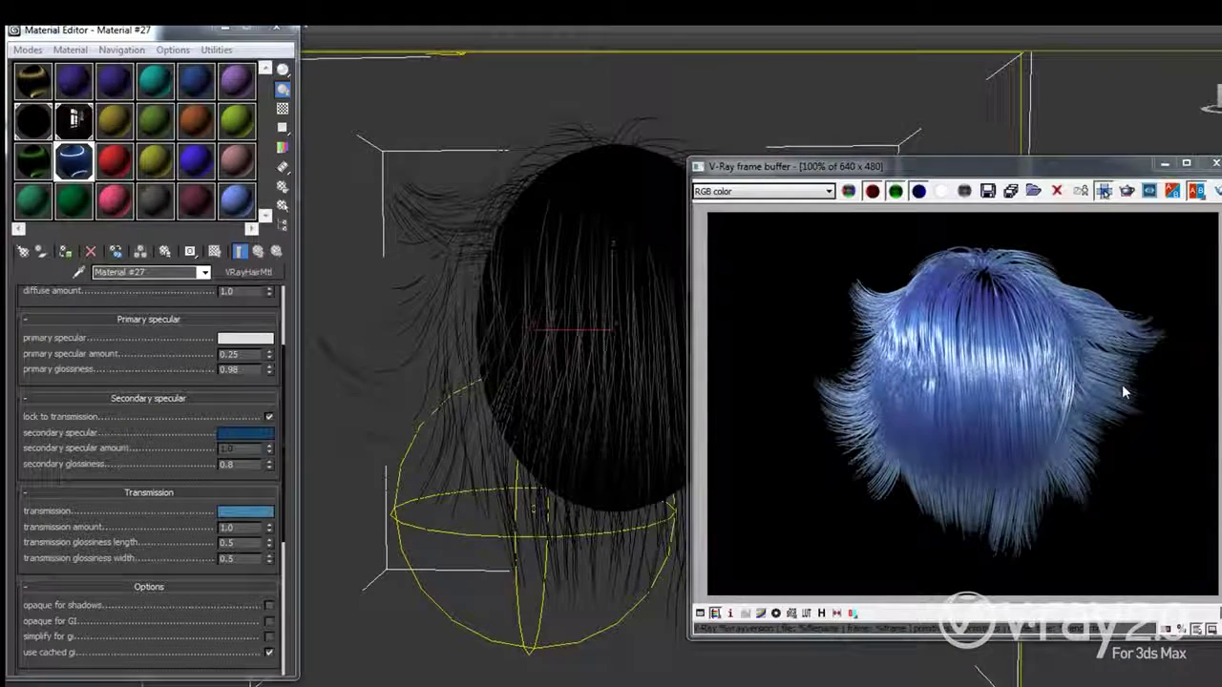
Set the secondary glossiness to 0.3.
double_click(229, 464)
type("0.3")
key("Return")
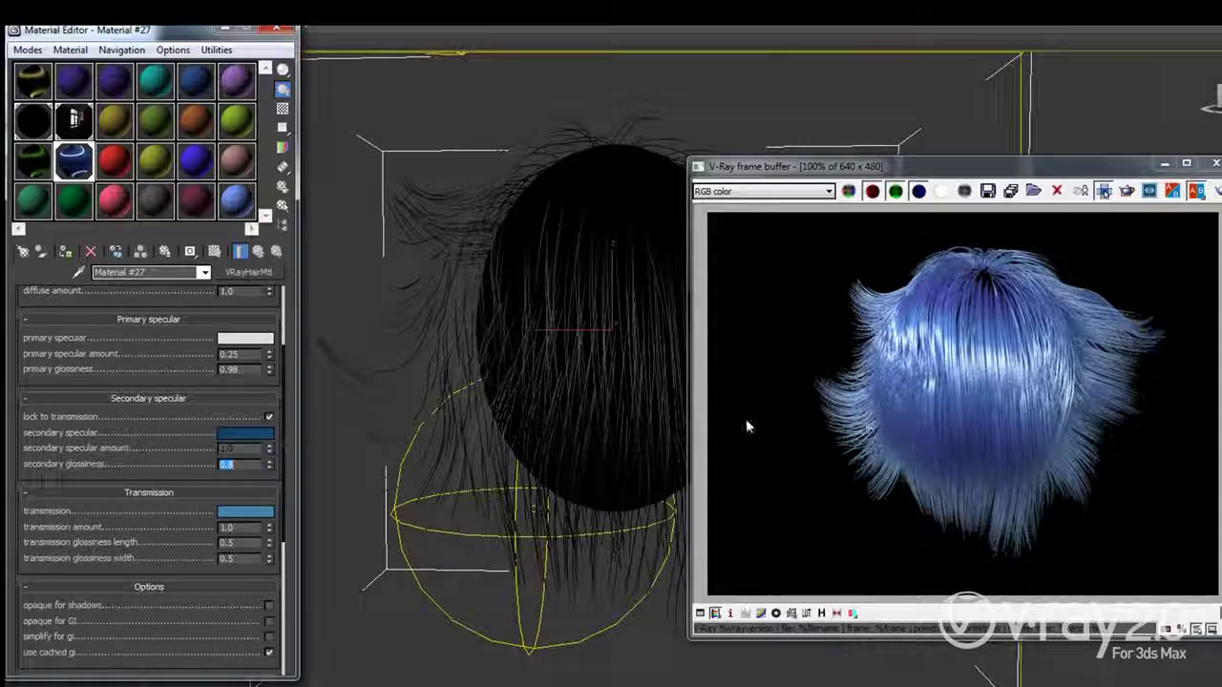
left_click_drag(141, 357, 145, 399)
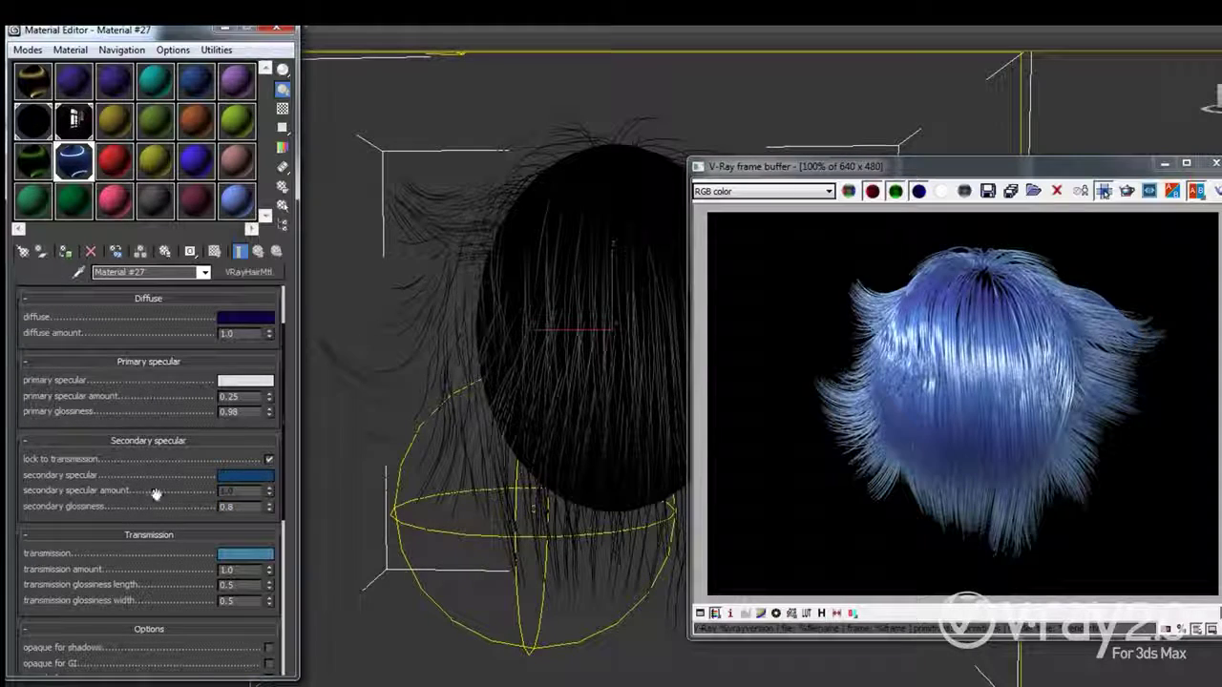
Apply the Blond shiny preset to Material #27 and render the blond hair.
scroll(149, 406, "up", 2)
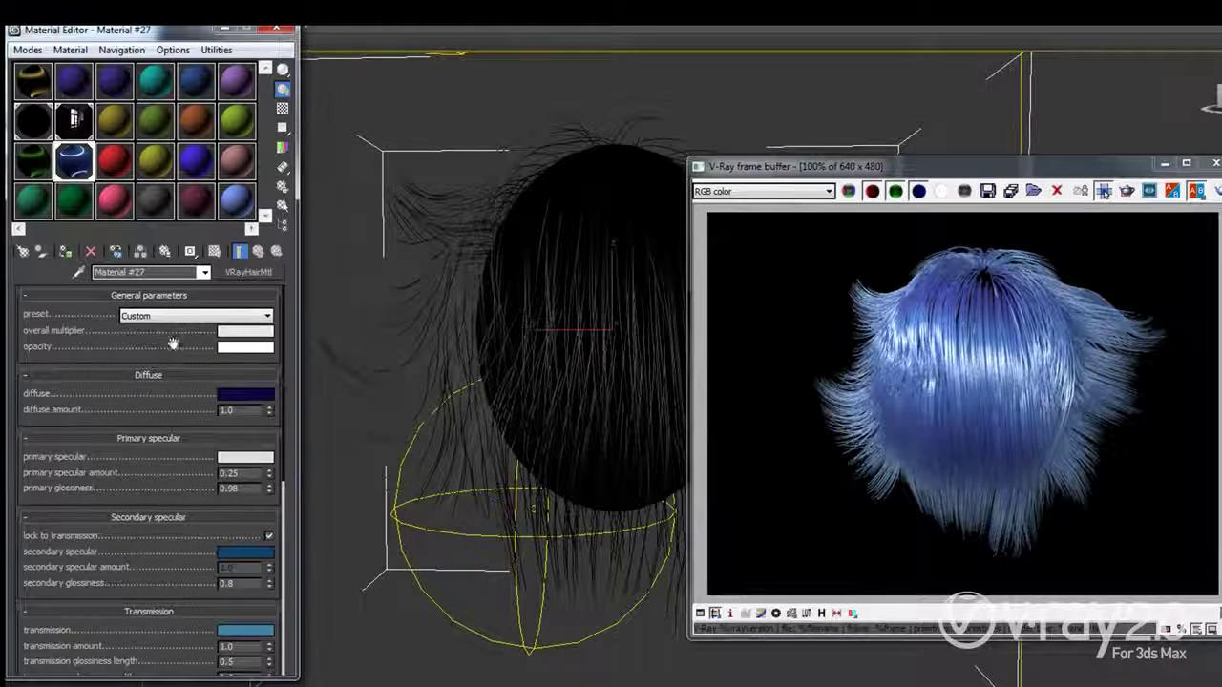
left_click(167, 322)
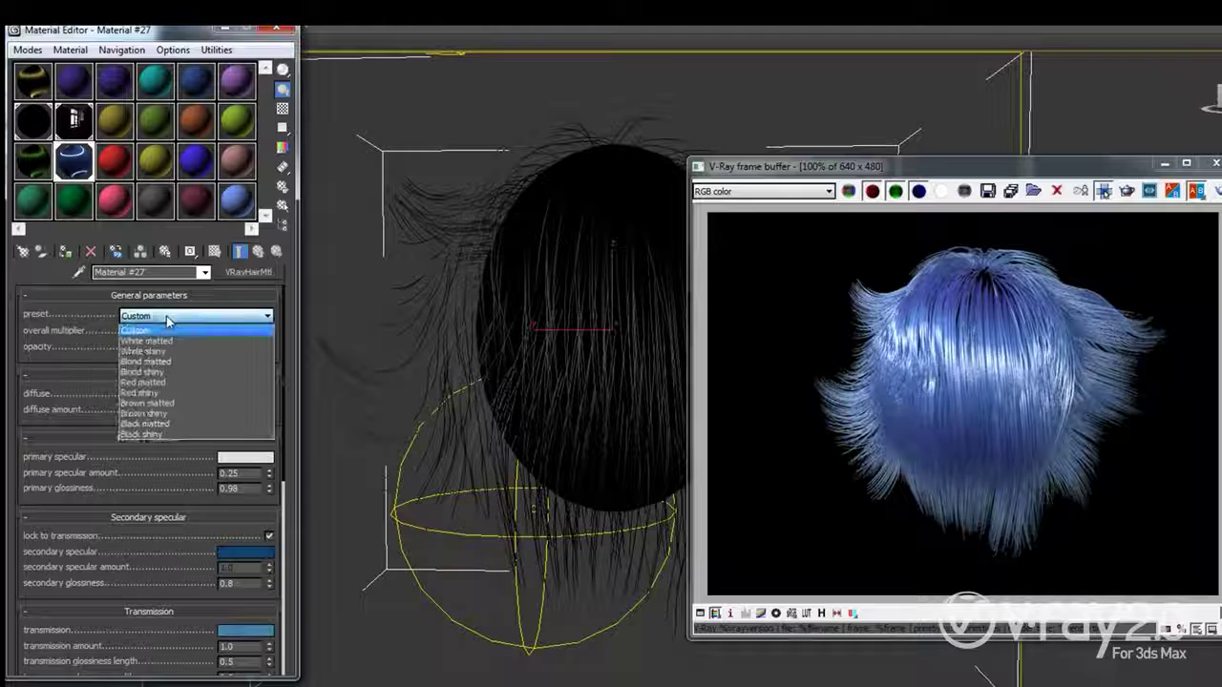
left_click(156, 372)
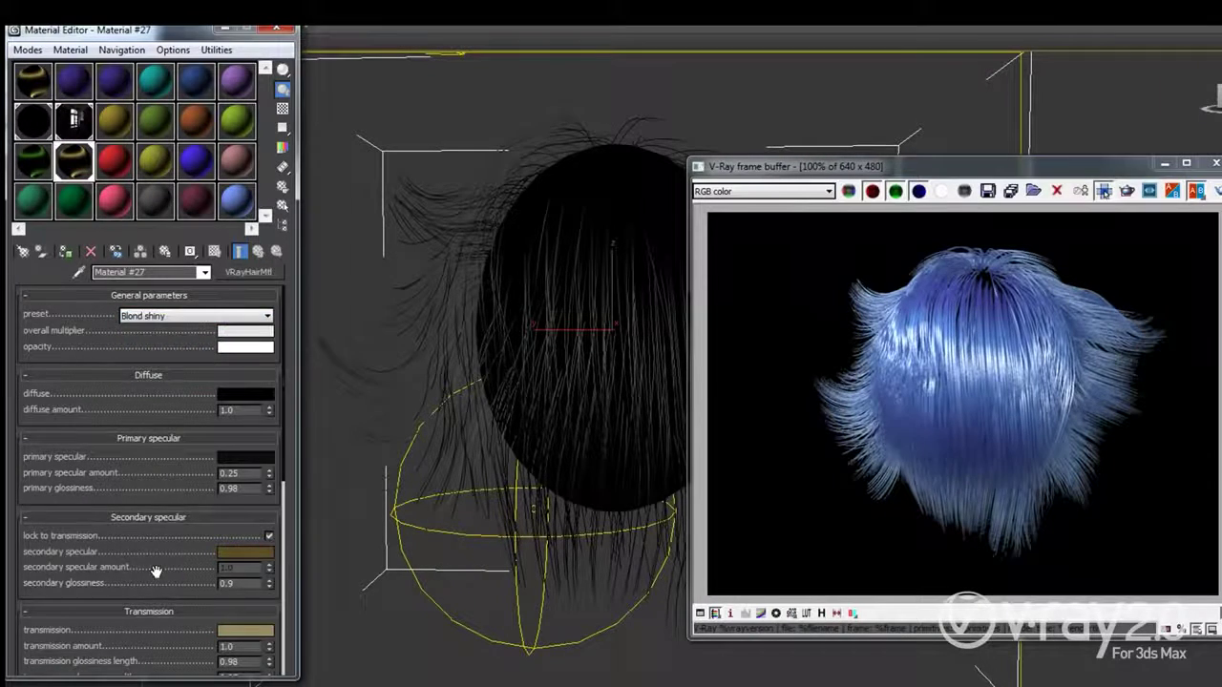
scroll(156, 570, "down", 4)
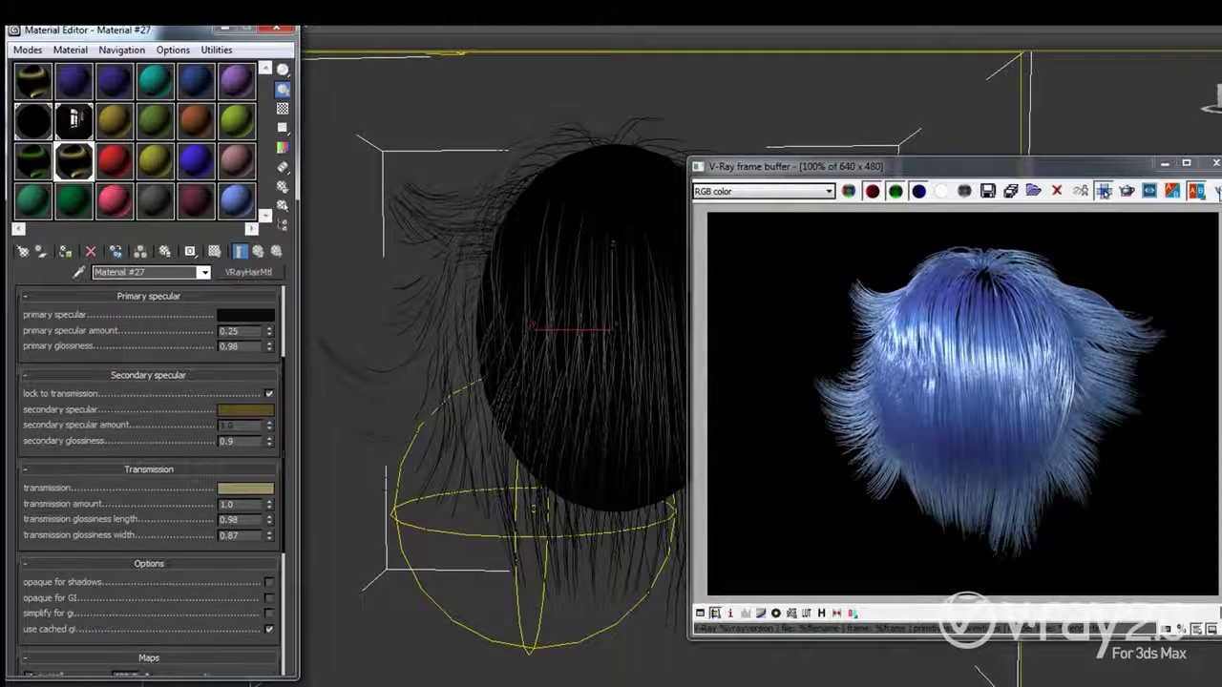
key("shift+q")
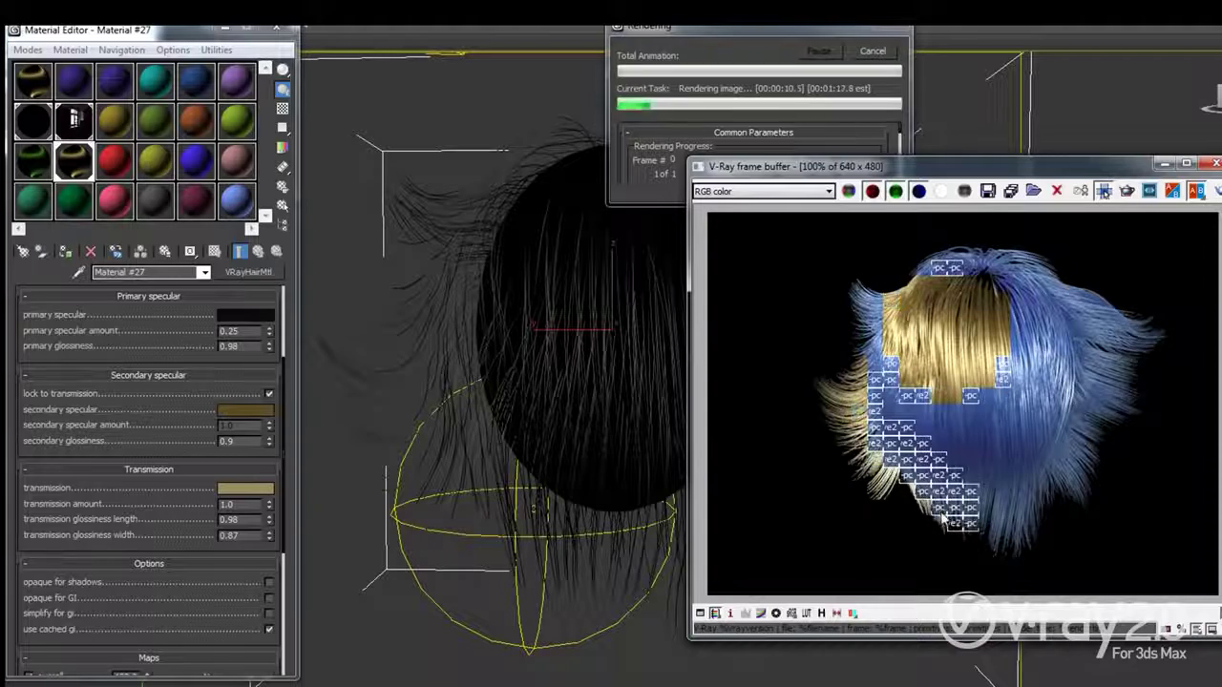
Scroll the hair parameters down and select the transmission glossiness length value.
scroll(945, 518, "up", 1)
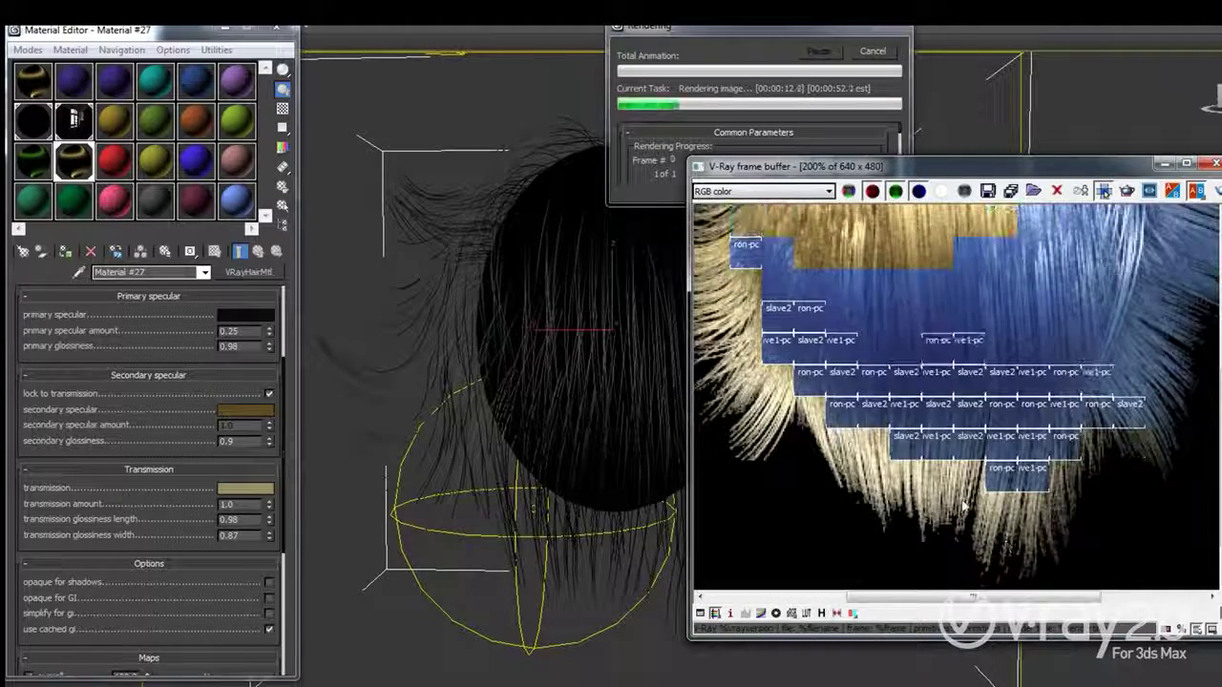
scroll(983, 530, "down", 1)
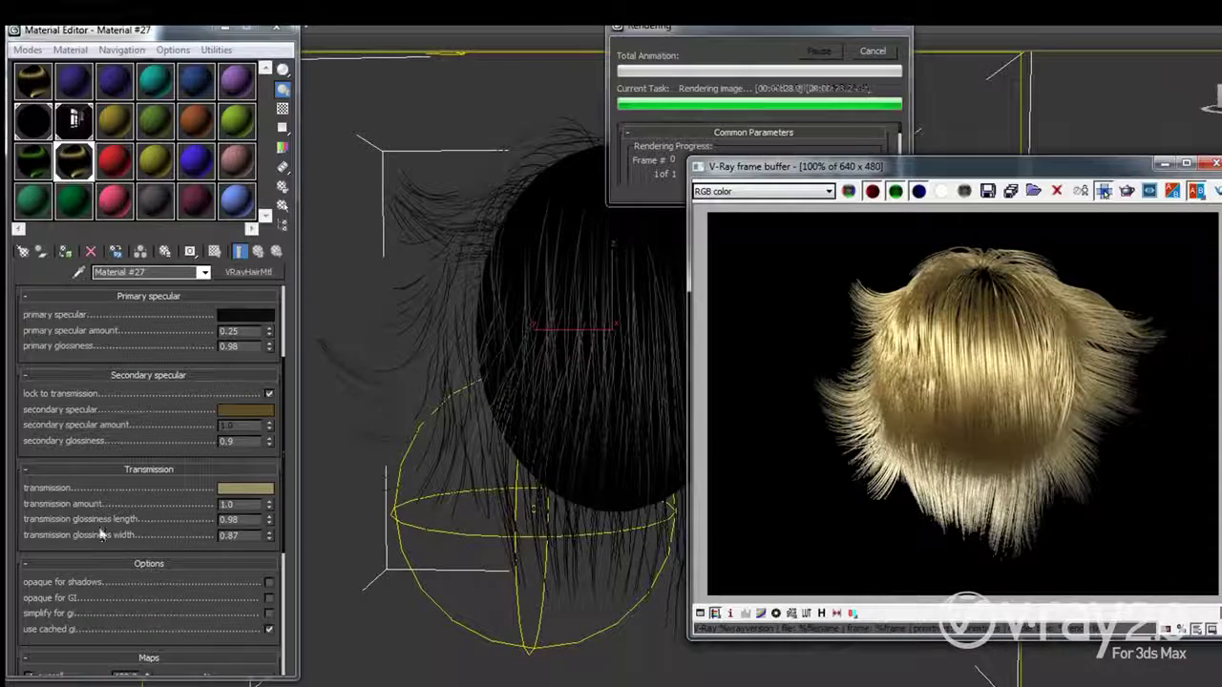
left_click_drag(96, 531, 95, 446)
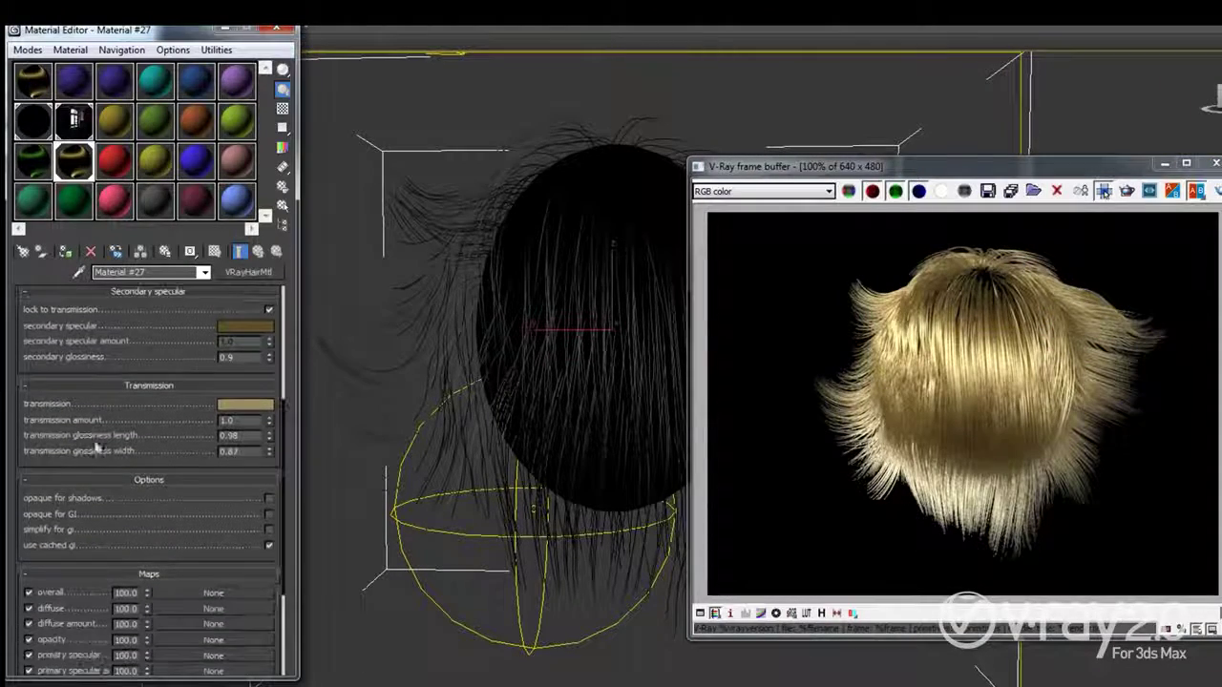
double_click(245, 434)
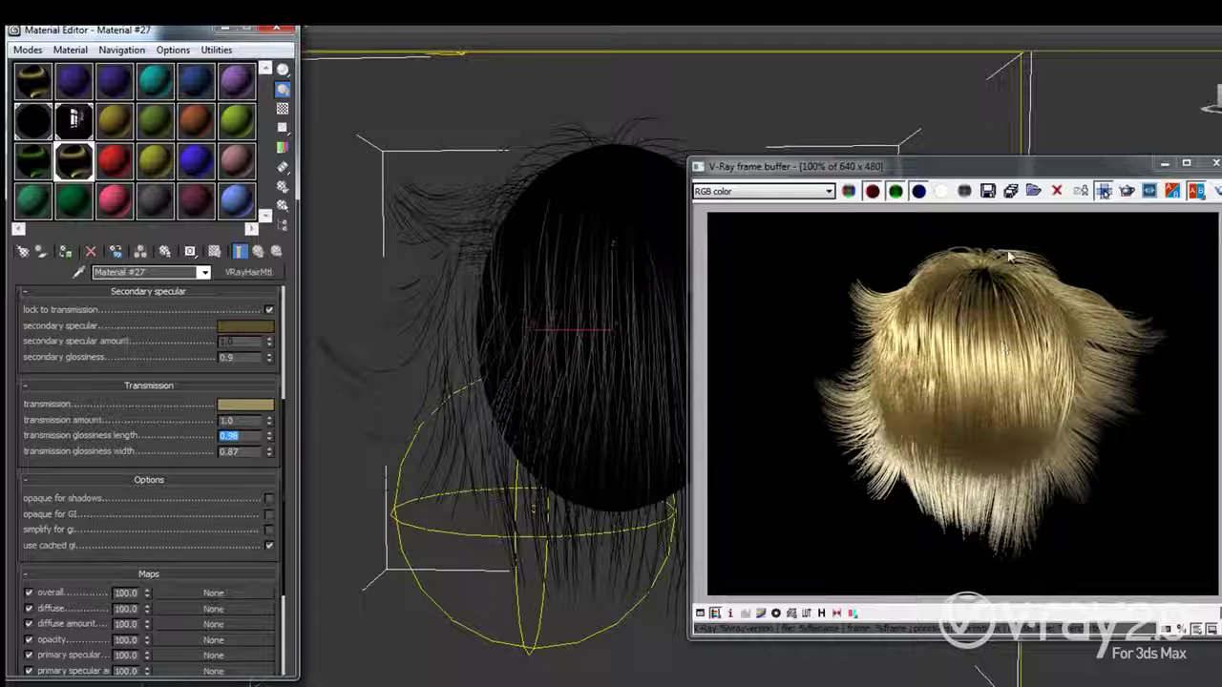
Clear the two old entries from the render history and save the current blond render.
left_click(821, 614)
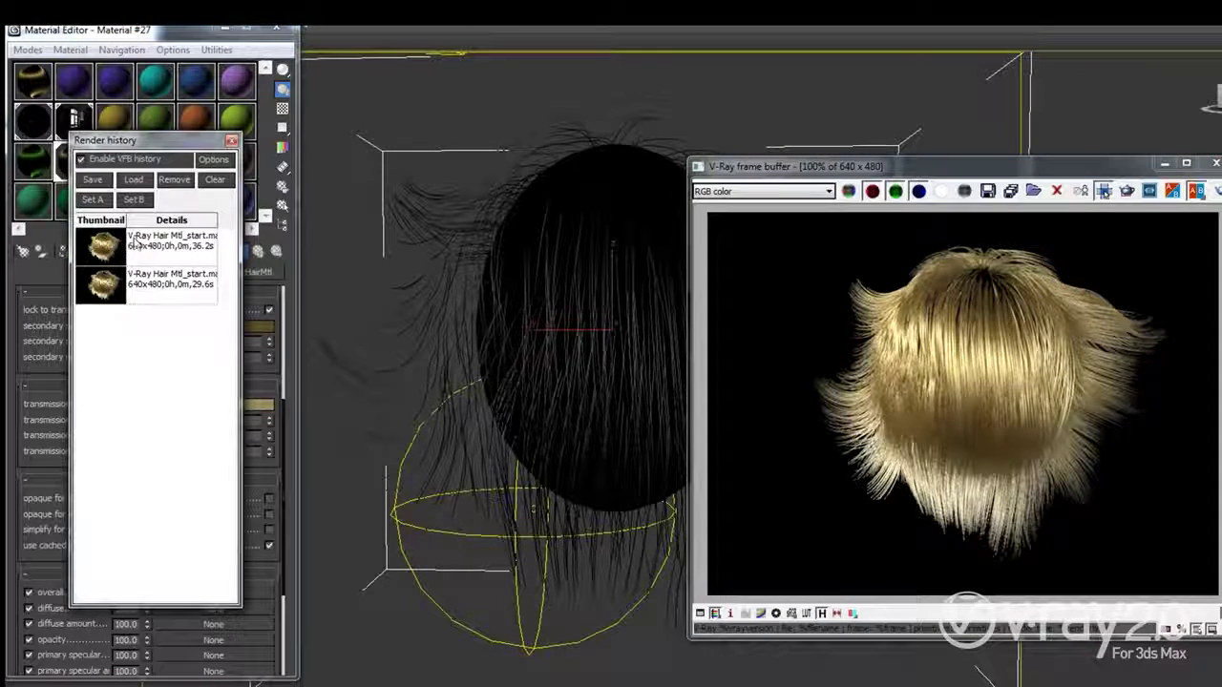
left_click(138, 243)
left_click(168, 298, "ctrl")
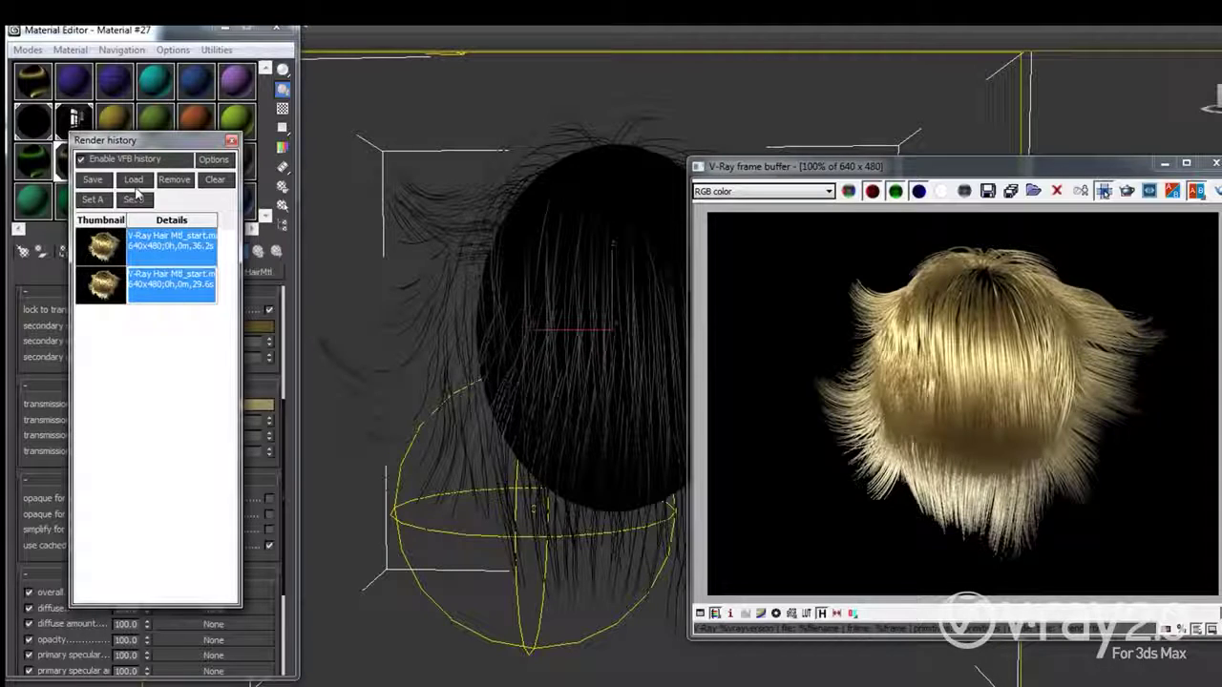
left_click(176, 181)
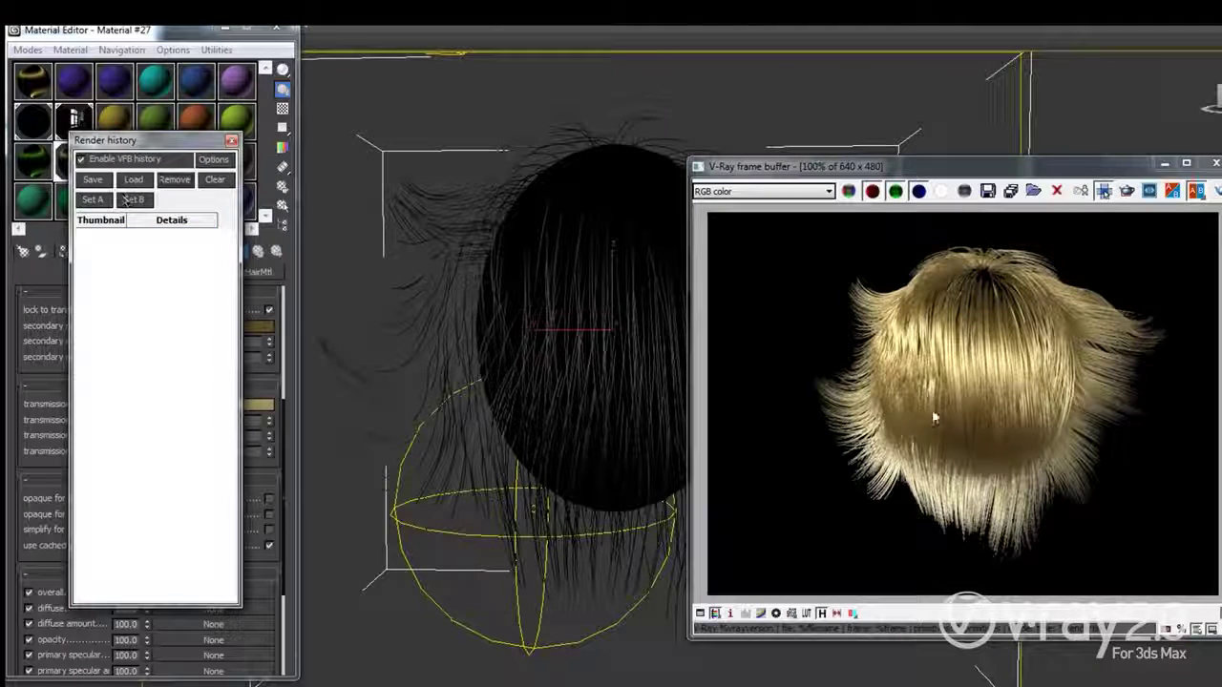
left_click_drag(140, 141, 431, 178)
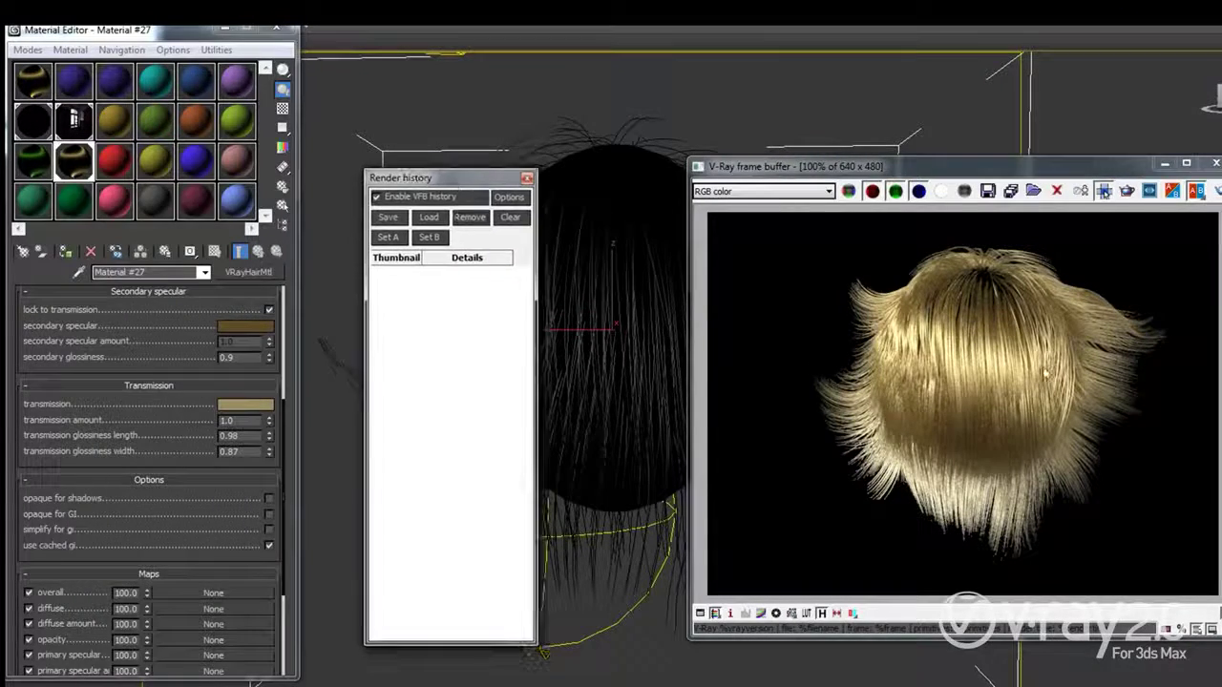
left_click(397, 223)
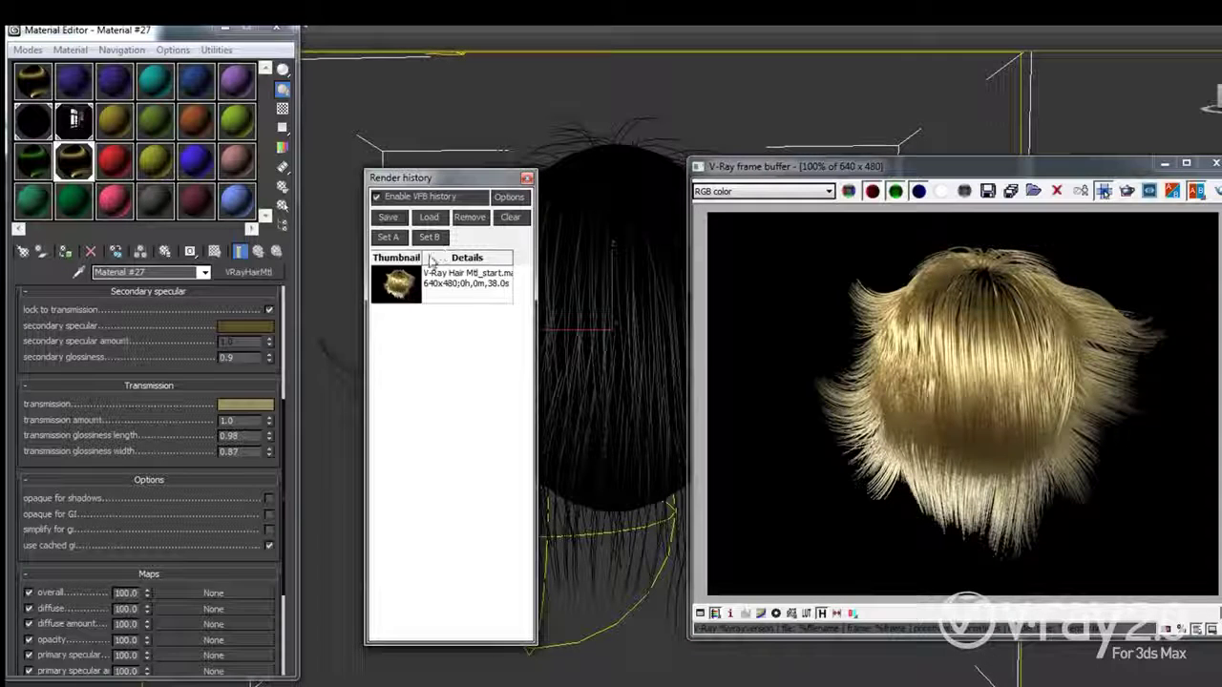
Set transmission glossiness length 0.88 and width 0.97, then re-render the hair.
double_click(248, 455)
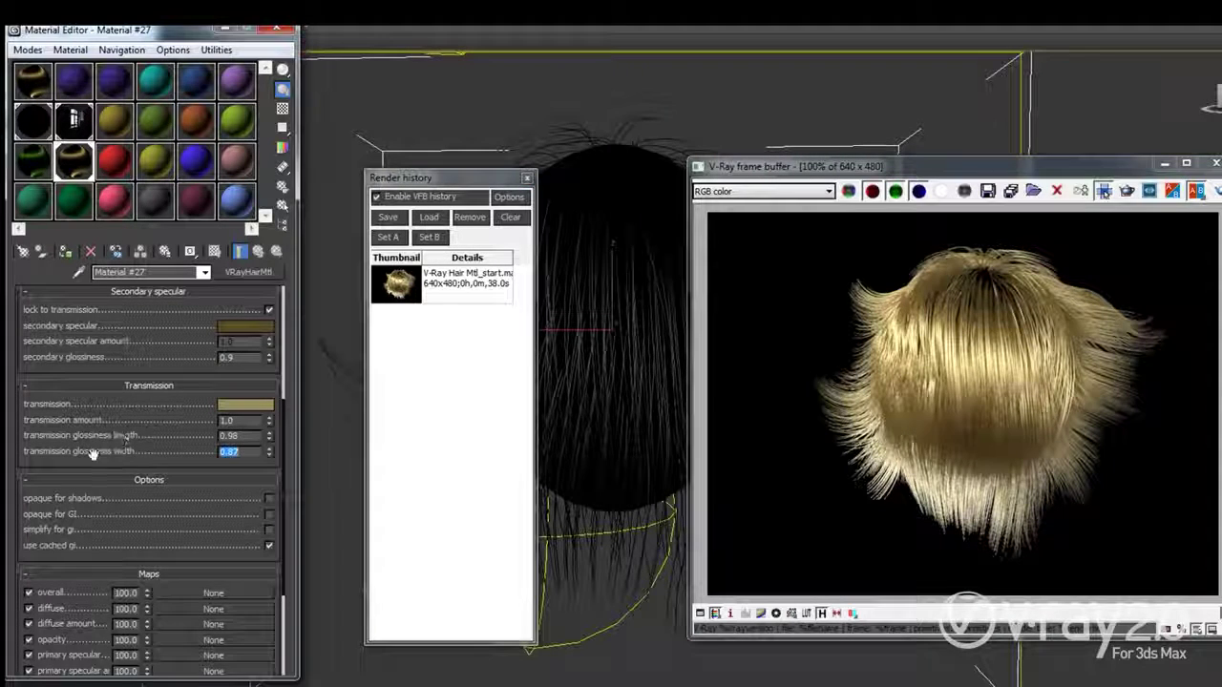
left_click(270, 449)
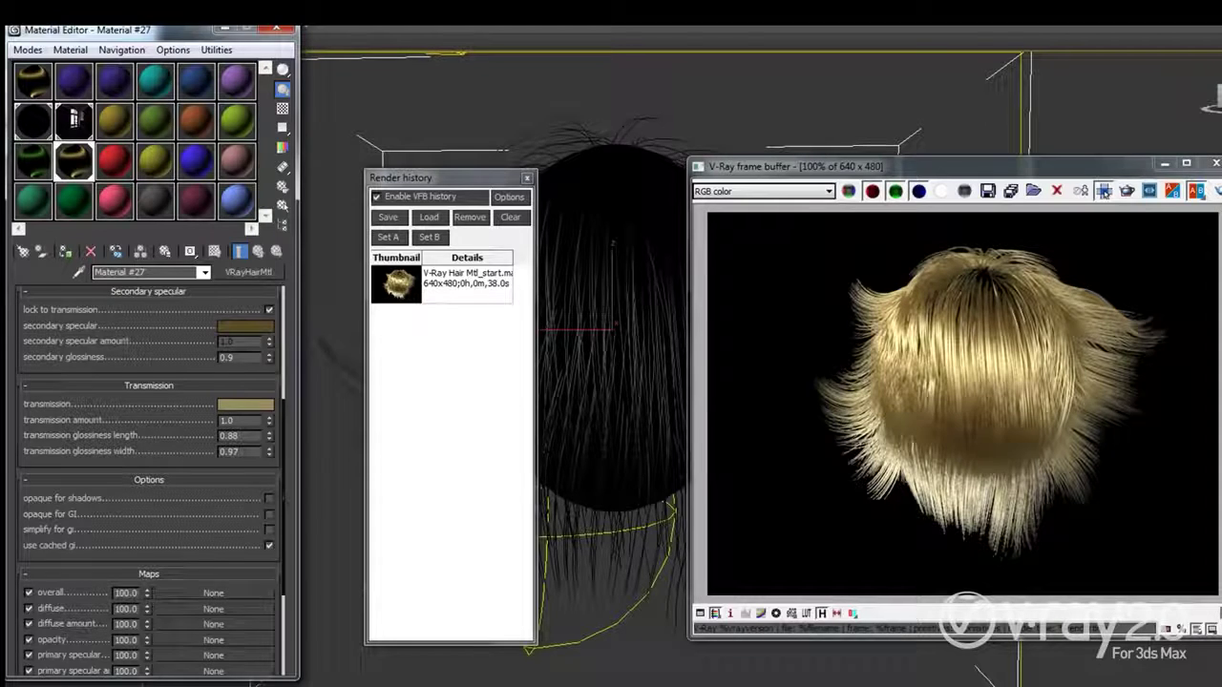
left_click(1103, 191)
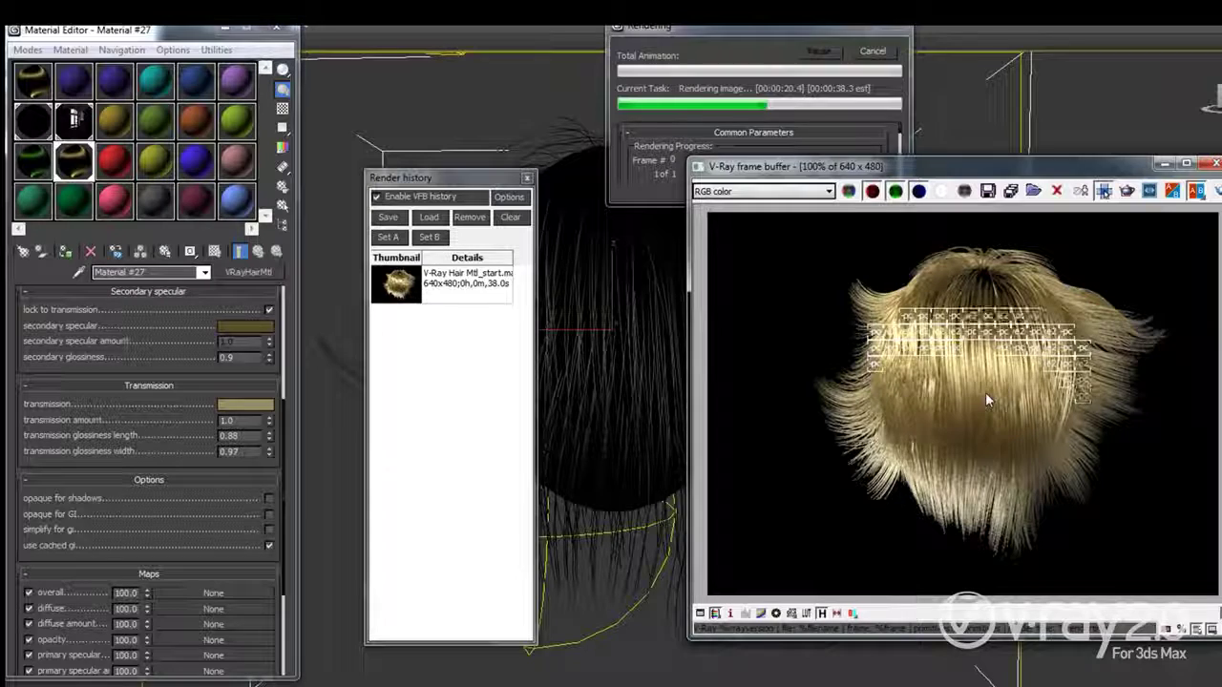
Save the new render to history and set the newest as A, the earlier as B.
left_click(390, 224)
left_click(427, 286)
left_click(391, 238)
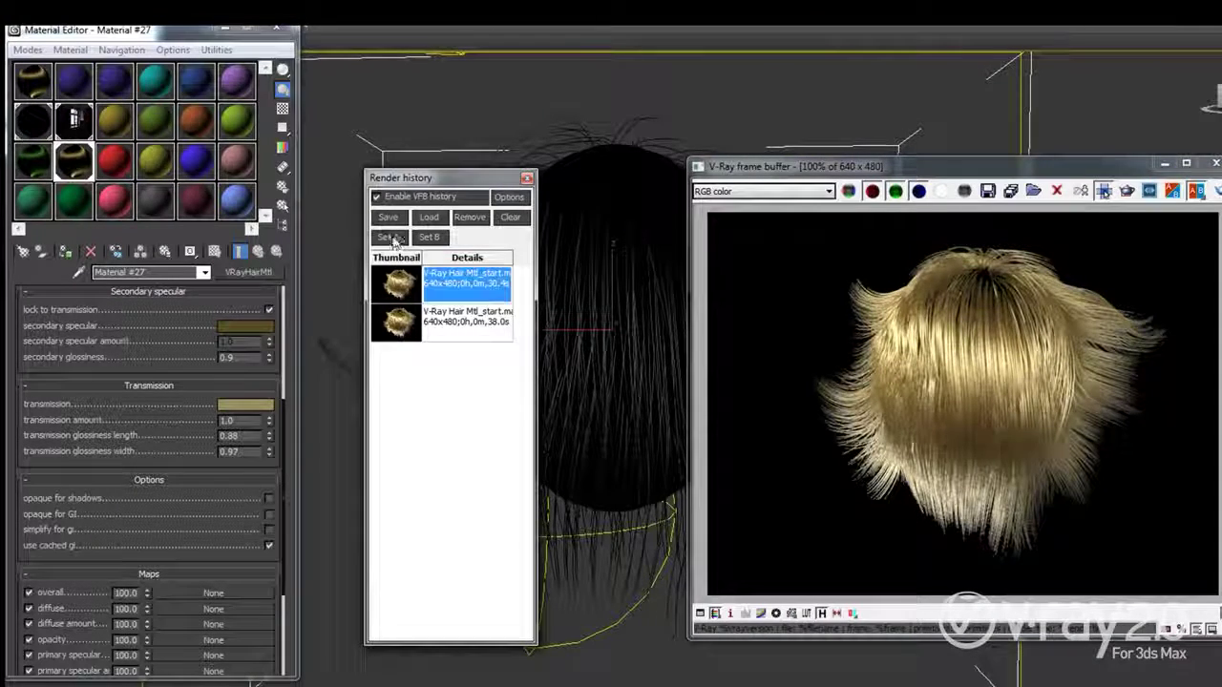
left_click(433, 322)
left_click(429, 238)
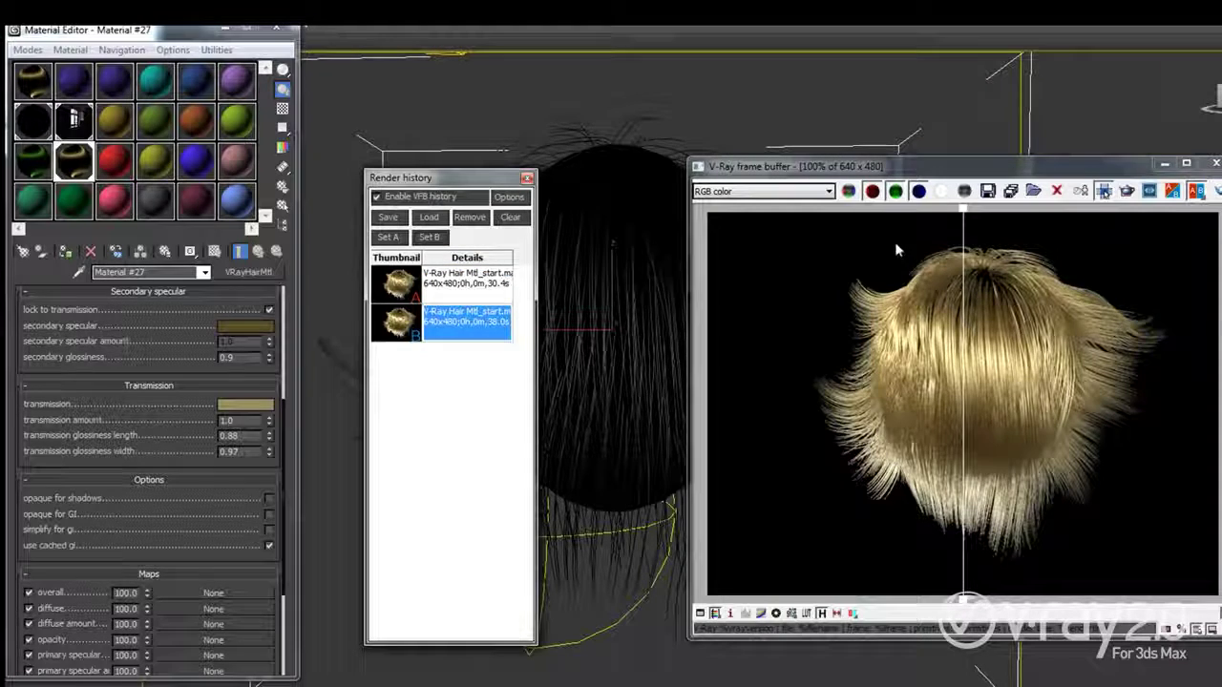
left_click(978, 221)
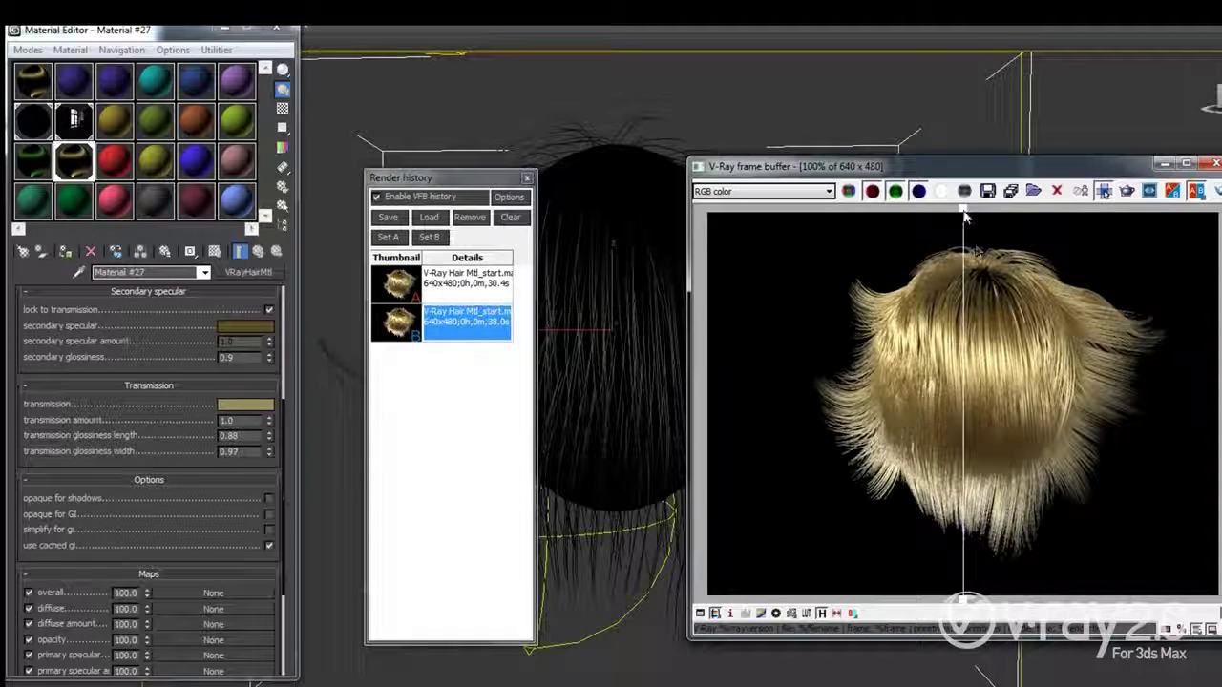
Slide the A/B split across the blond renders, close the windows, and select the red material.
left_click(487, 286)
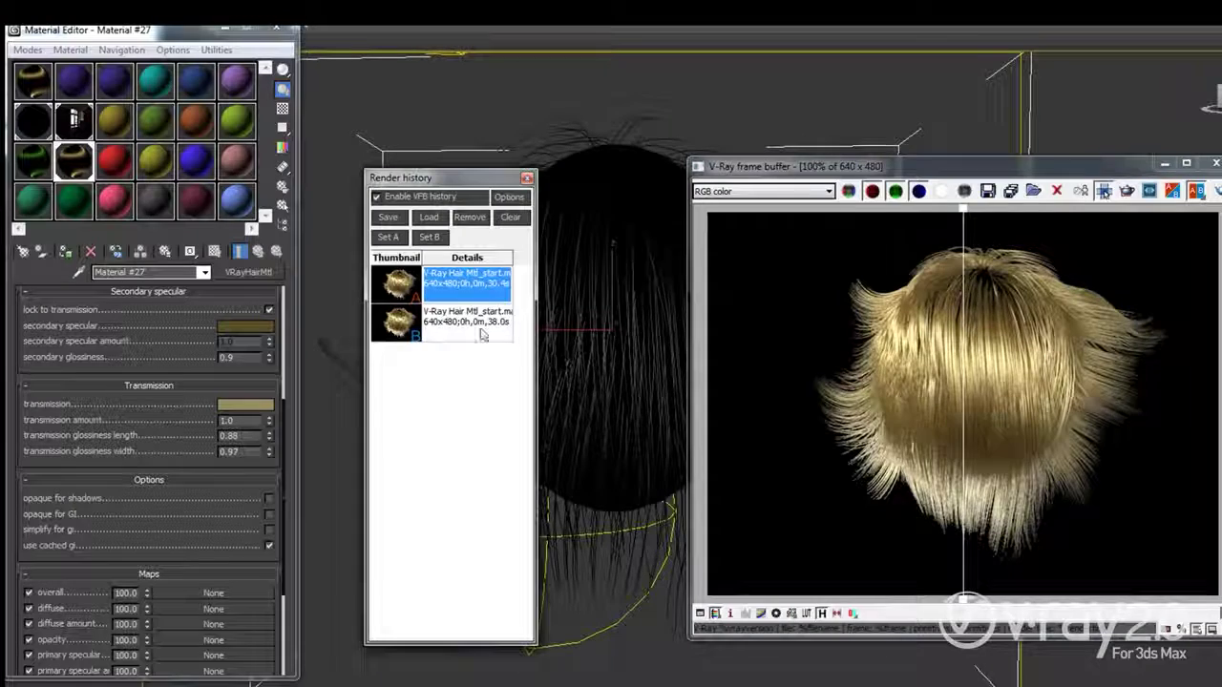
left_click(477, 320)
left_click(972, 200)
left_click_drag(964, 372, 1058, 372)
scroll(1041, 373, "down", 1)
scroll(1018, 487, "up", 1)
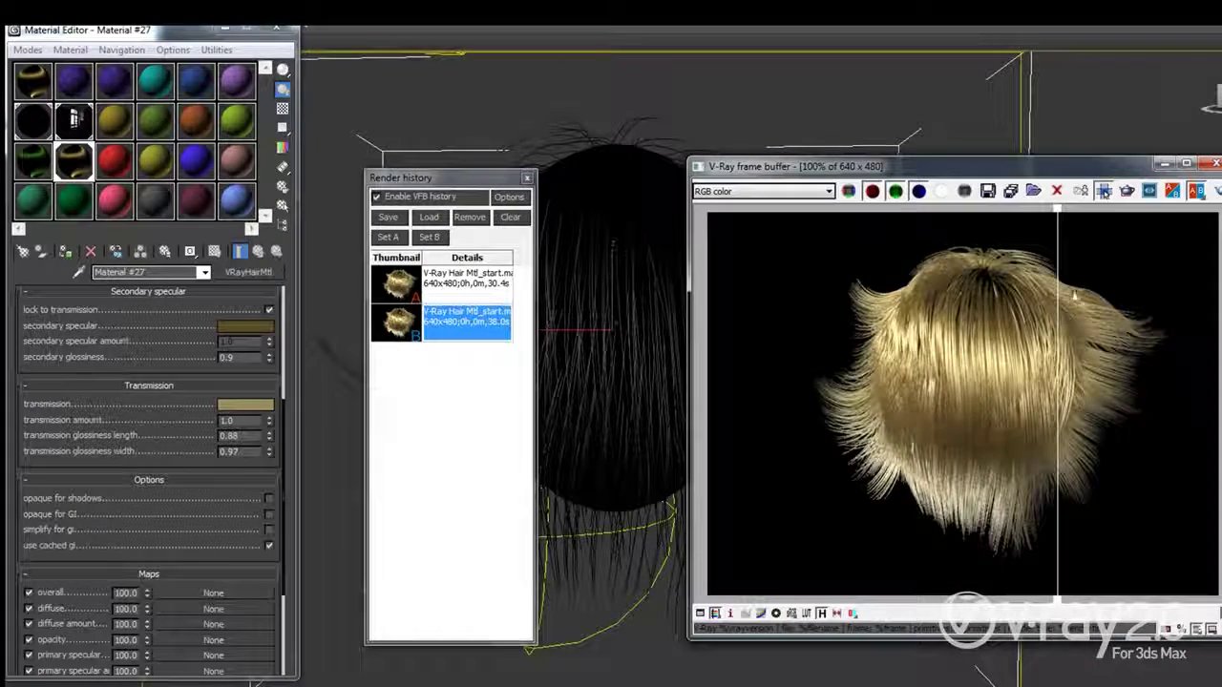
left_click_drag(1058, 215, 1036, 217)
mouse_move(957, 224)
left_mouse_down()
mouse_move(902, 275)
mouse_move(1079, 353)
mouse_move(871, 329)
mouse_move(1122, 355)
left_mouse_up()
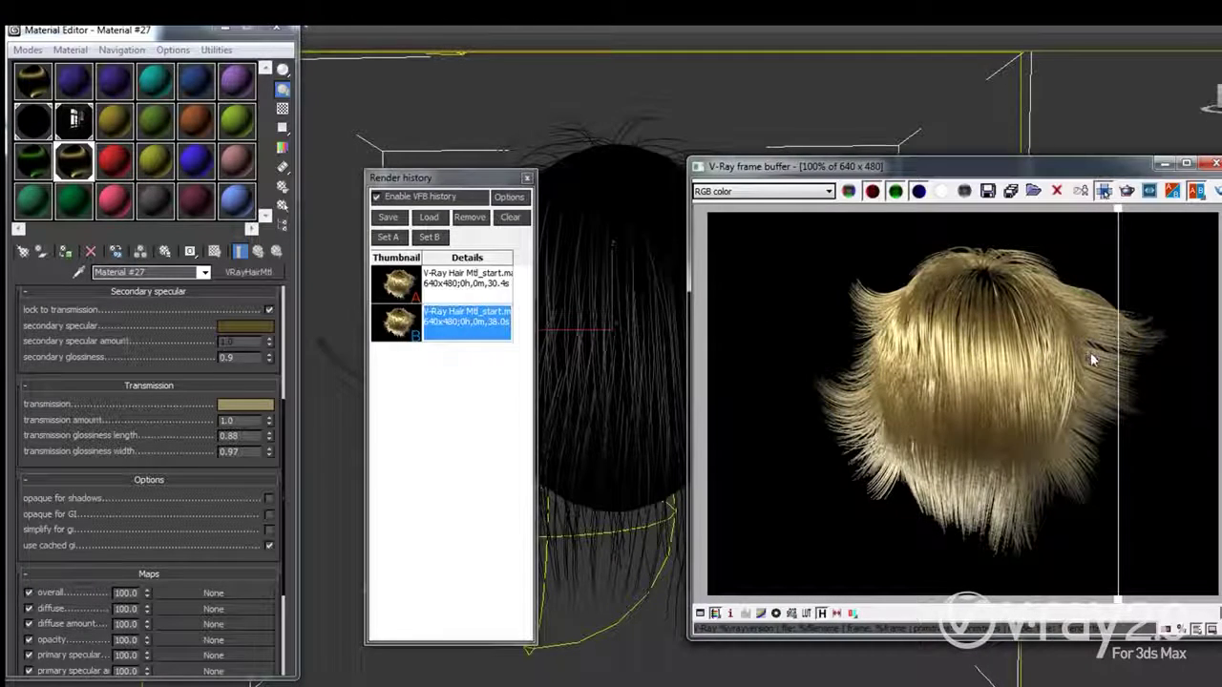
left_click(1214, 164)
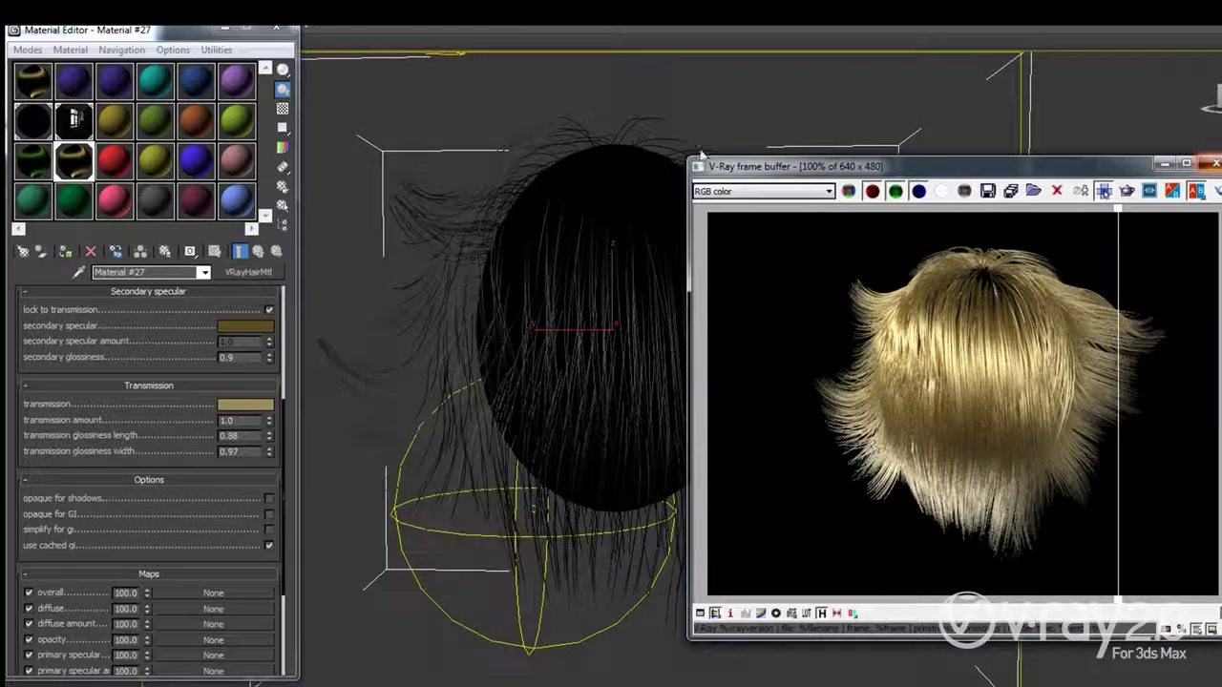
left_click(115, 159)
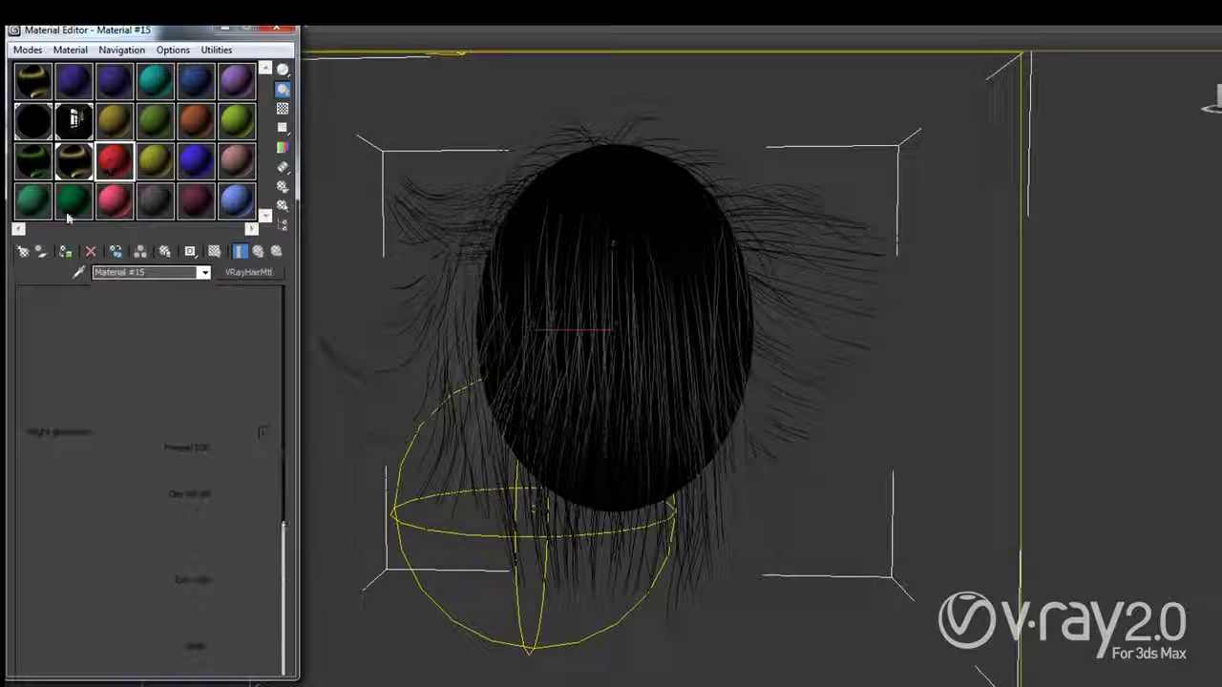
Replace the slot with a new VRayHairMtl and keep its primary specular black.
left_click(22, 253)
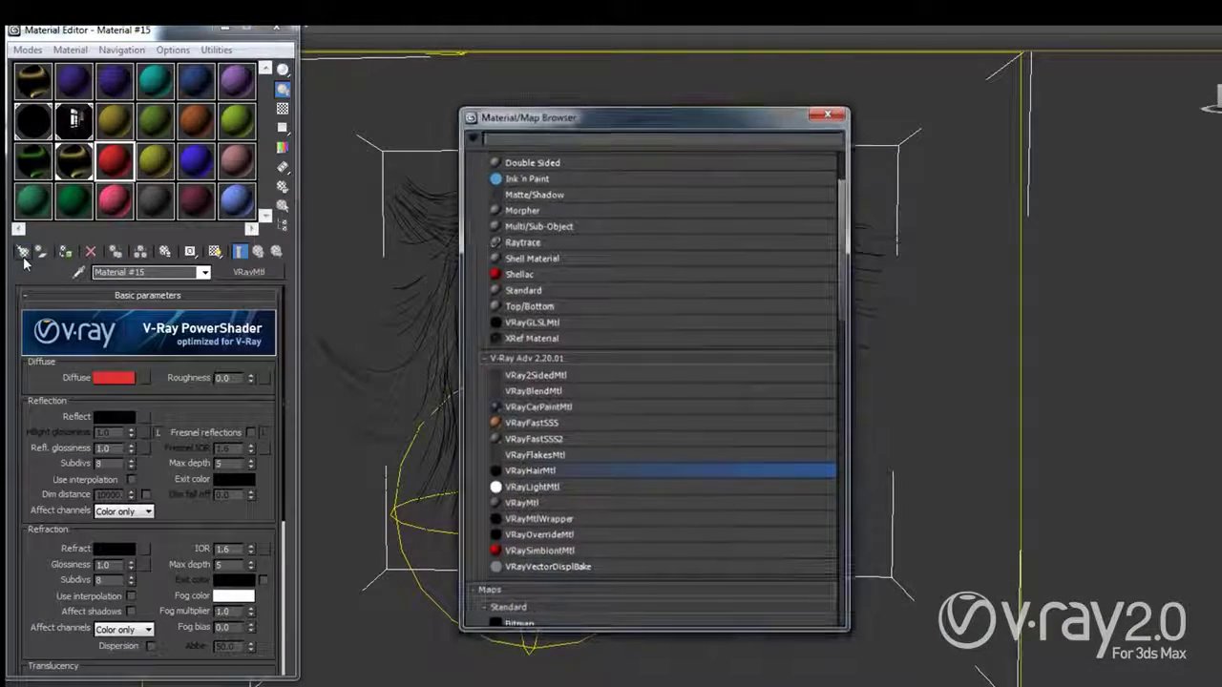
double_click(551, 472)
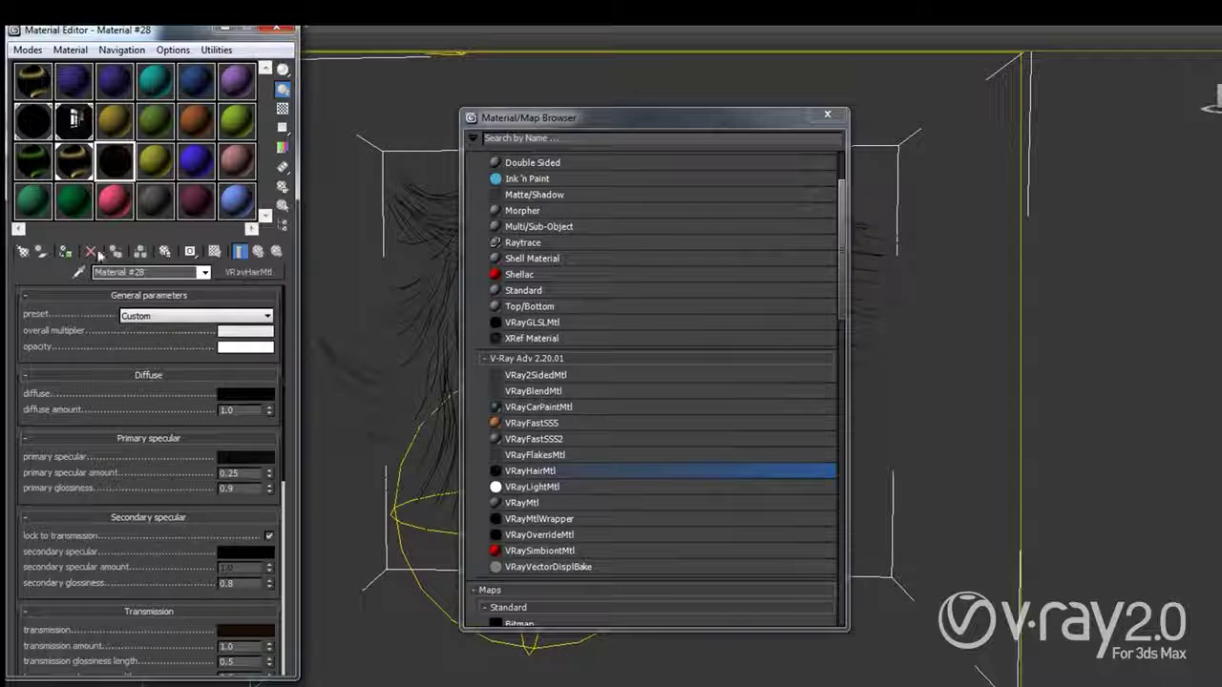
left_click(826, 115)
left_click(241, 459)
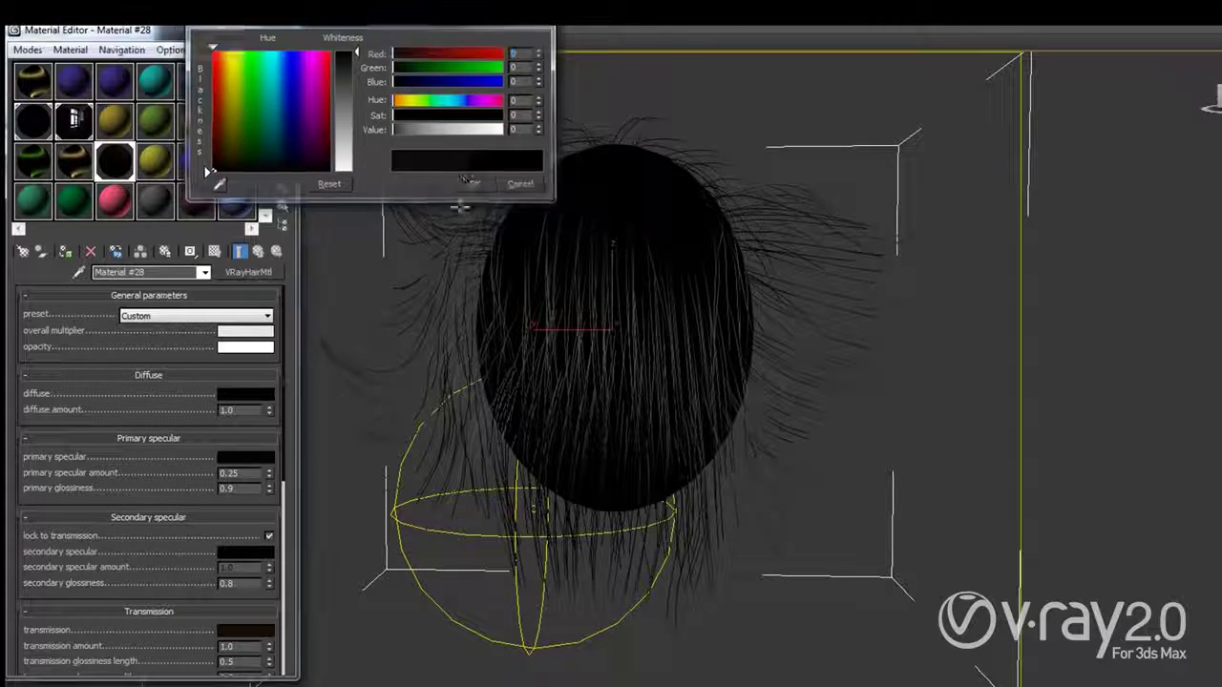
left_click(474, 183)
Darken the transmission colour to nearly black and scroll down to the Maps rollout.
left_click(240, 632)
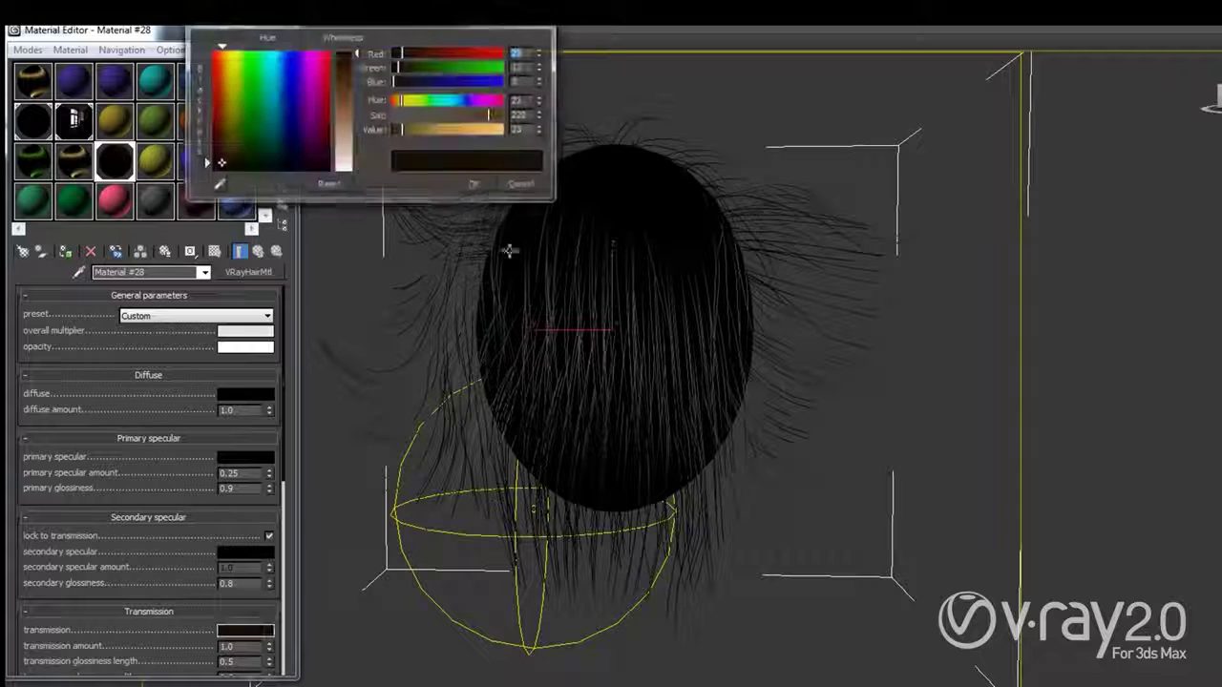
left_click_drag(397, 136, 387, 135)
left_click(474, 184)
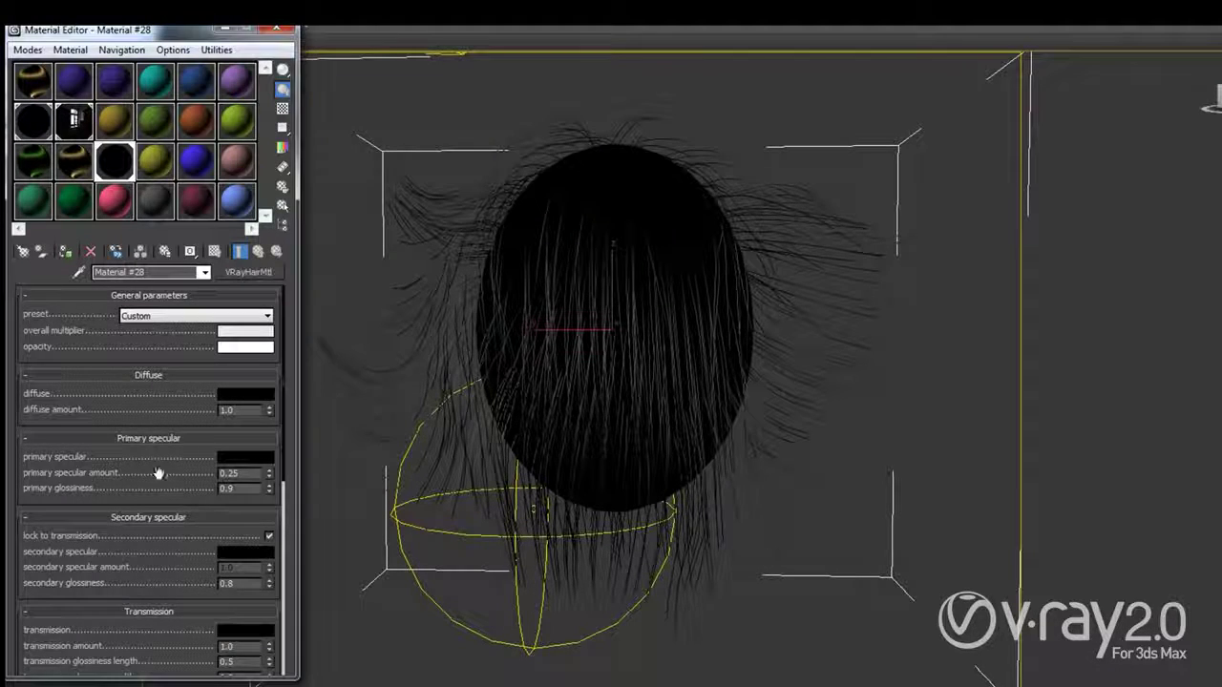
scroll(163, 404, "down", 1)
scroll(163, 396, "down", 2)
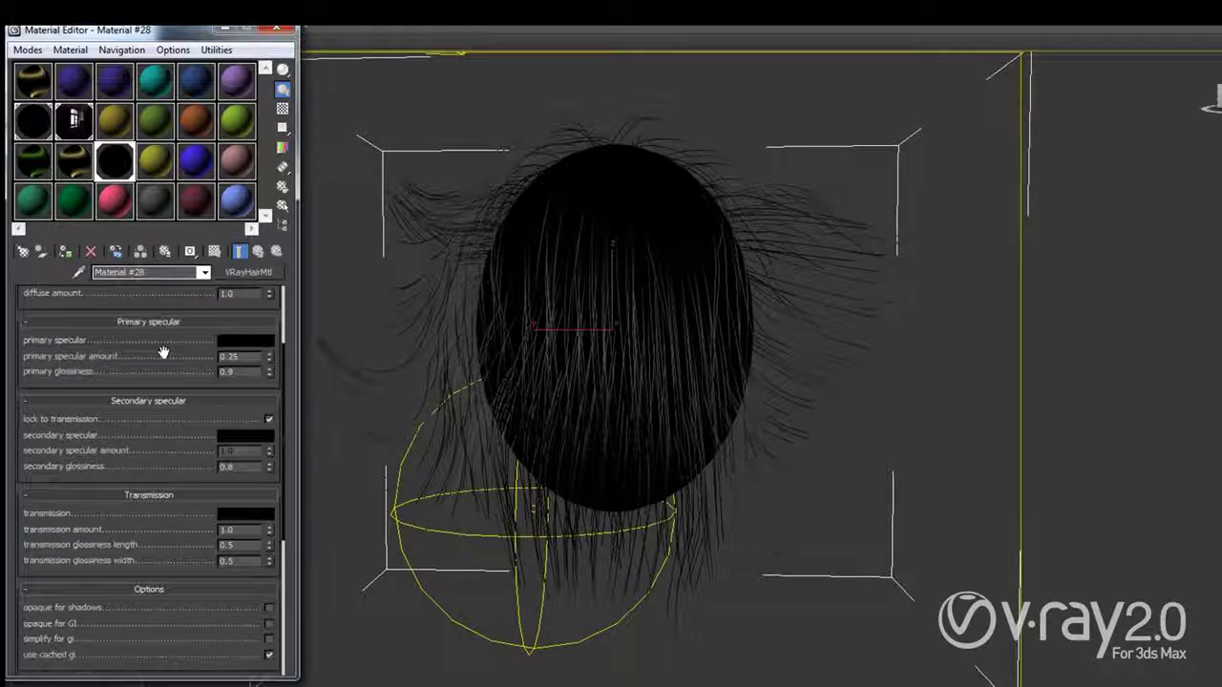
scroll(140, 544, "down", 5)
scroll(129, 429, "down", 3)
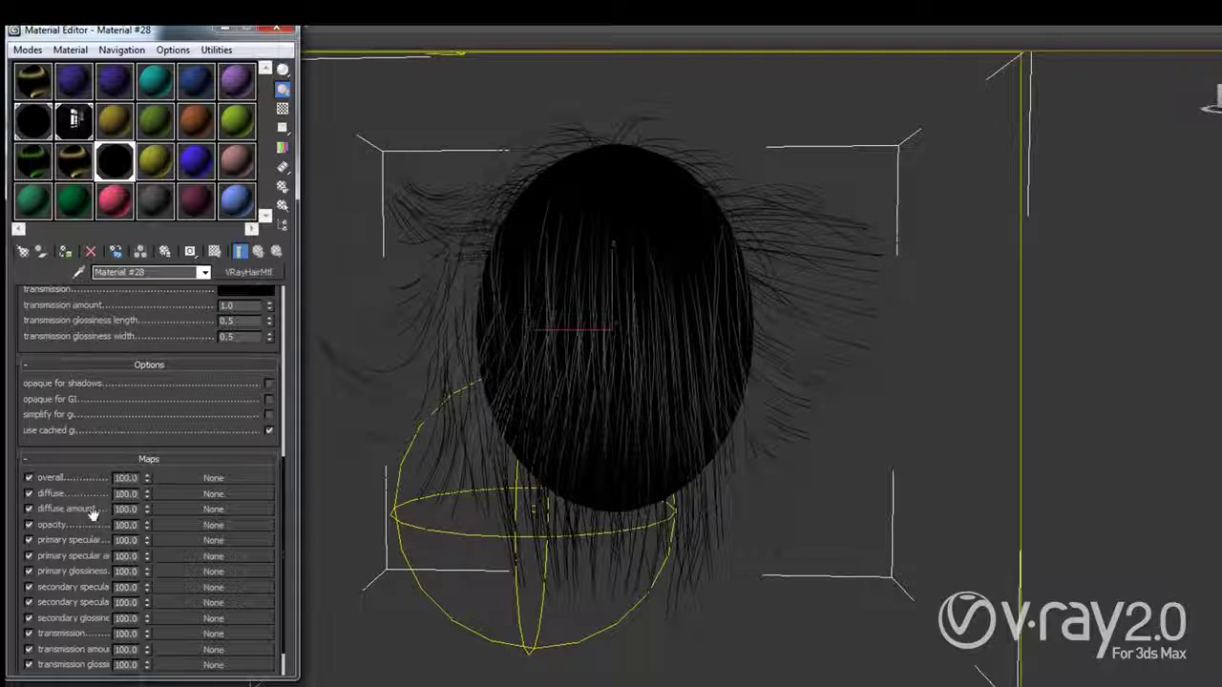
Assign VRayHairInfoTex (Map #4) to the diffuse, keeping output at Position along strand.
left_click(215, 508)
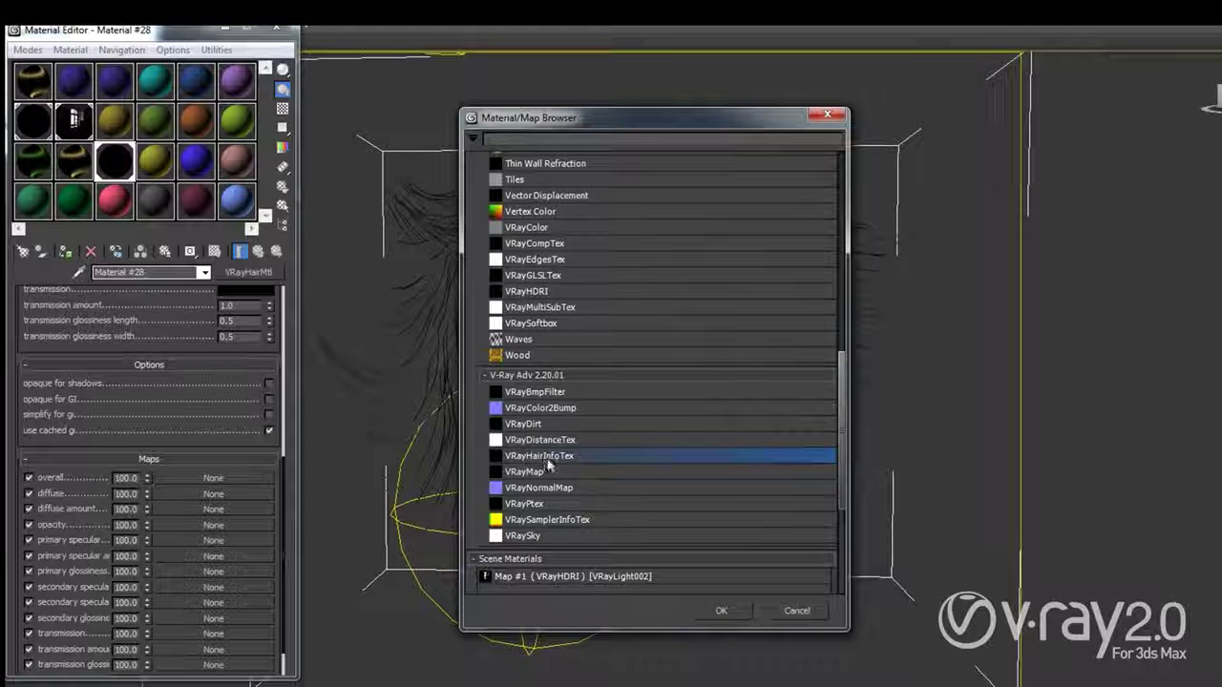
double_click(548, 458)
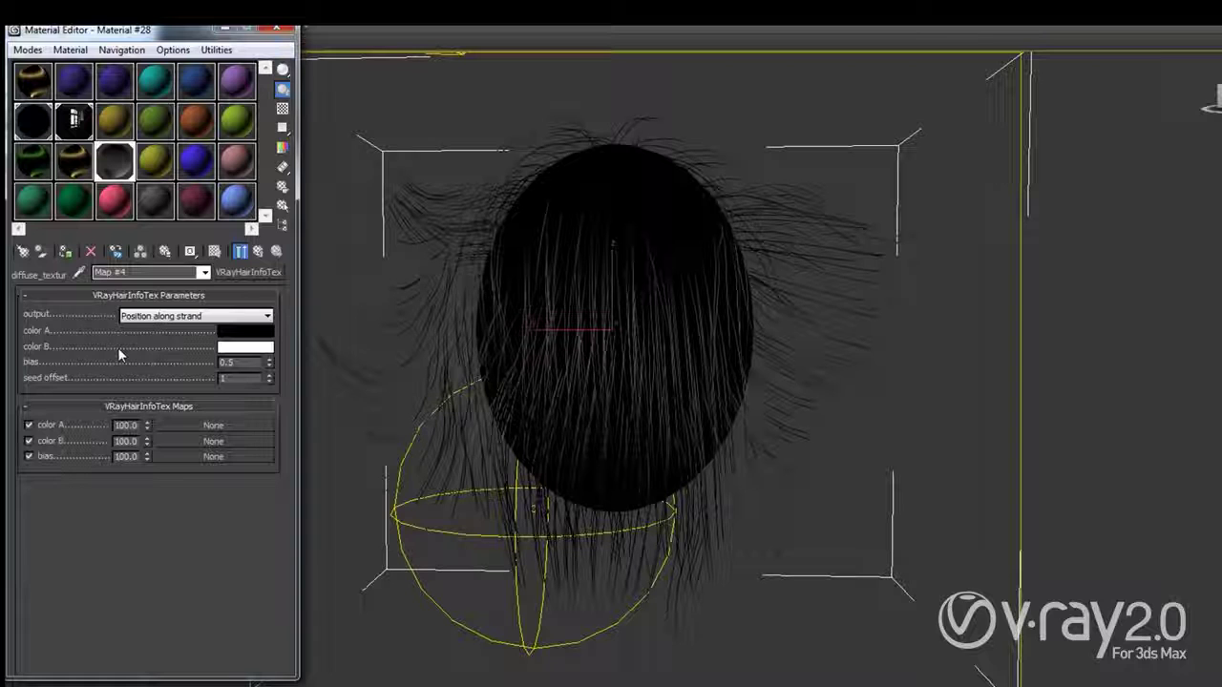
left_click(172, 320)
left_click(157, 317)
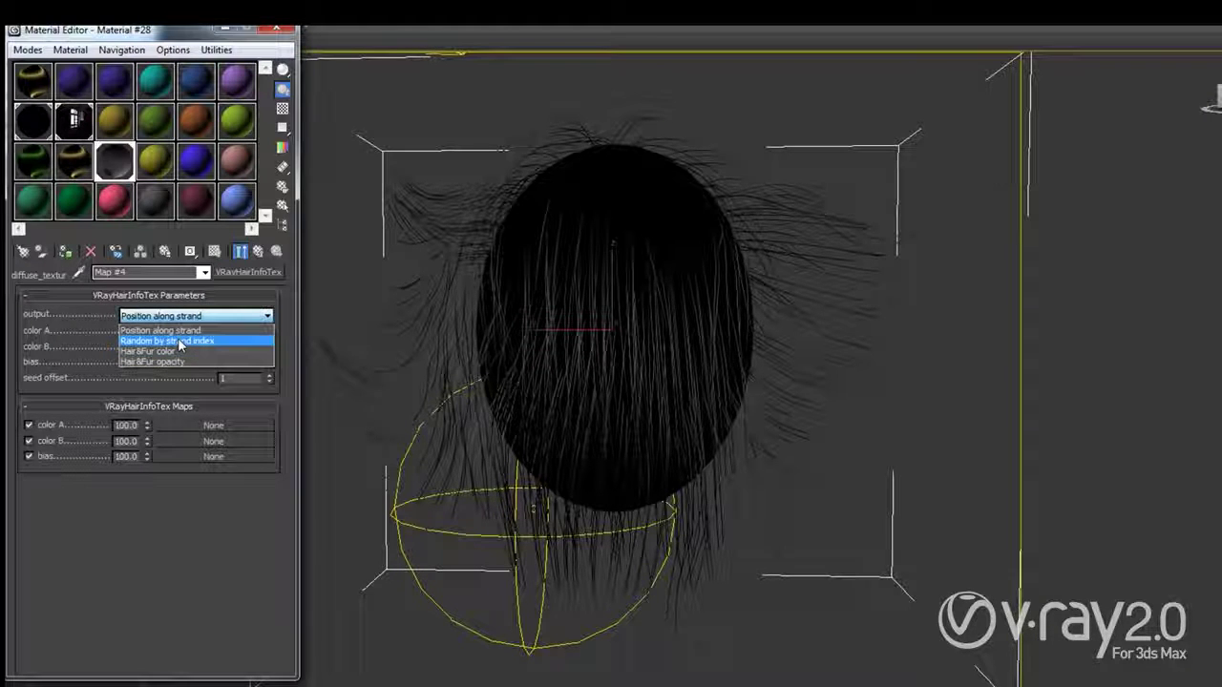
left_click(151, 330)
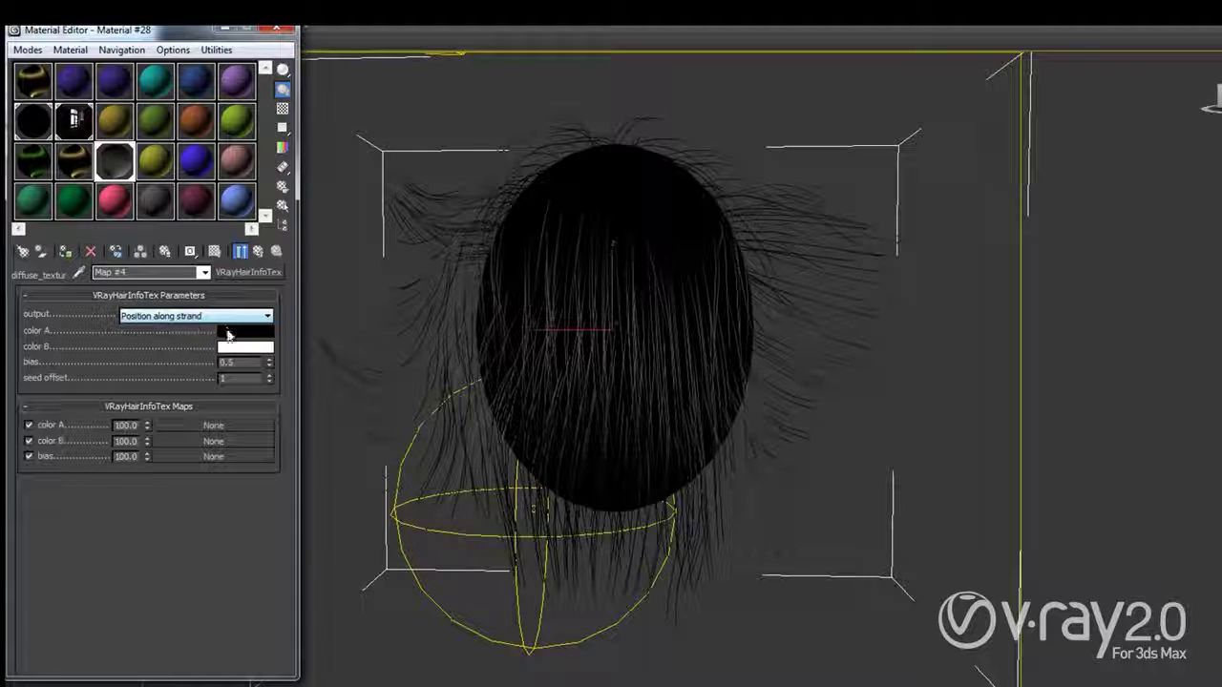
left_click(229, 334)
Make Map #4's color A red and color B blue, then render the hair.
left_click(244, 78)
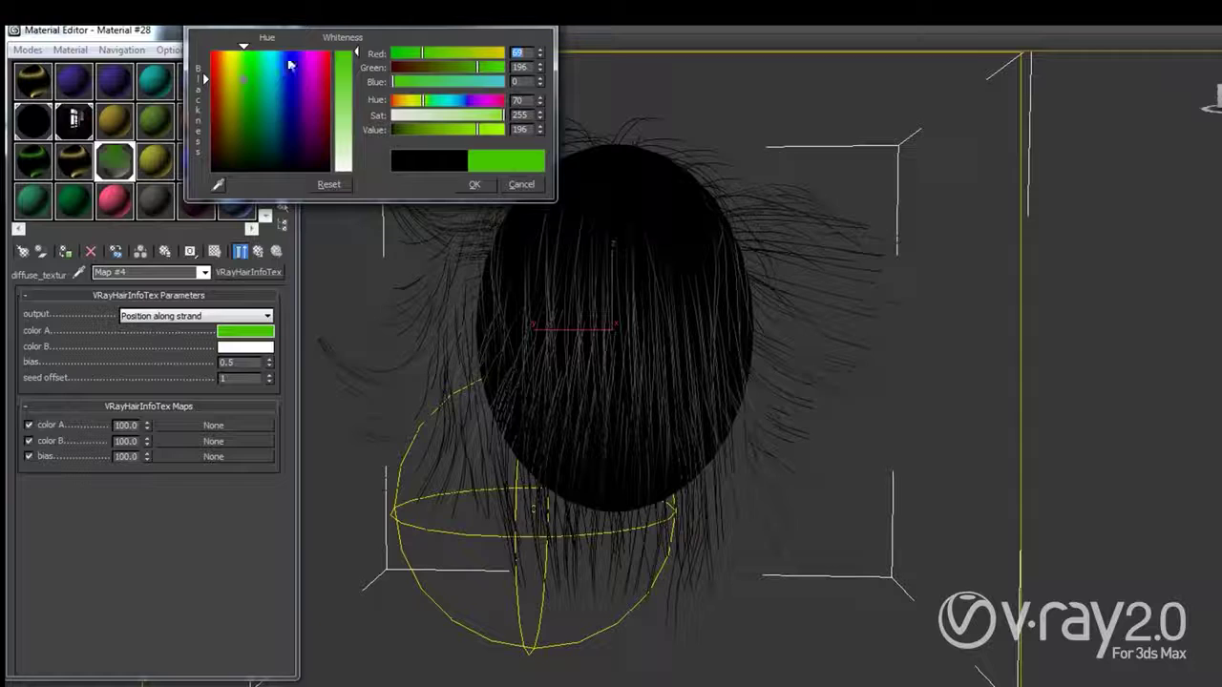
left_click_drag(280, 67, 331, 50)
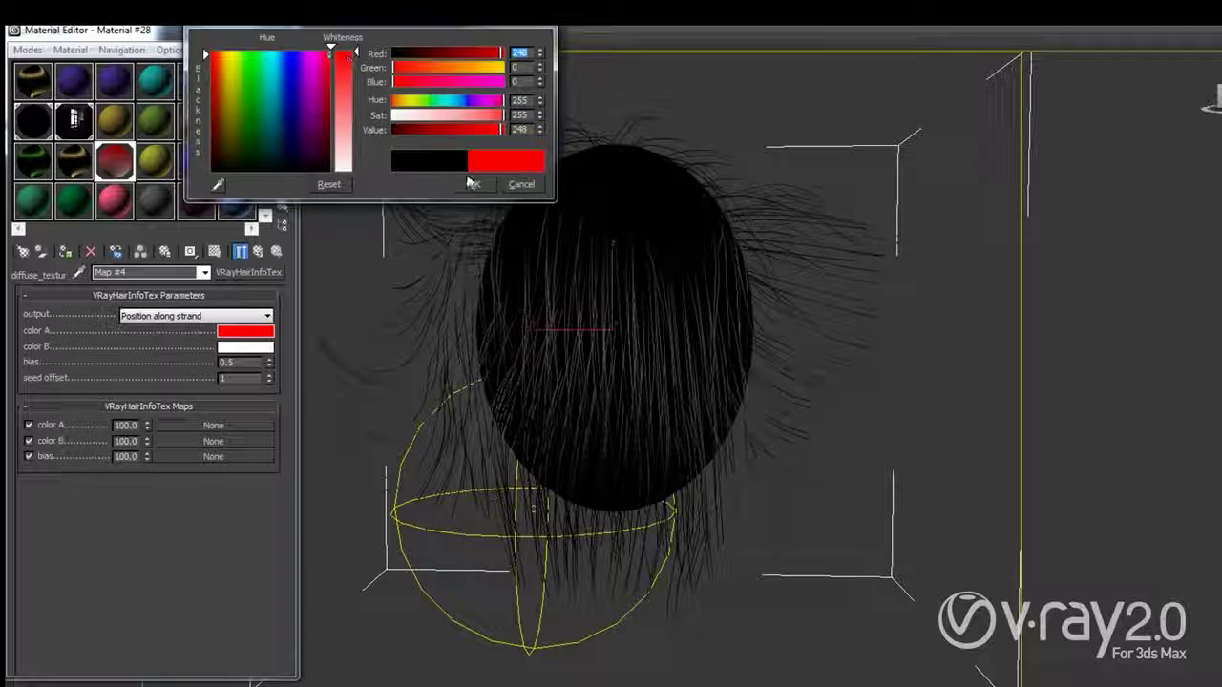
left_click(474, 184)
left_click(245, 346)
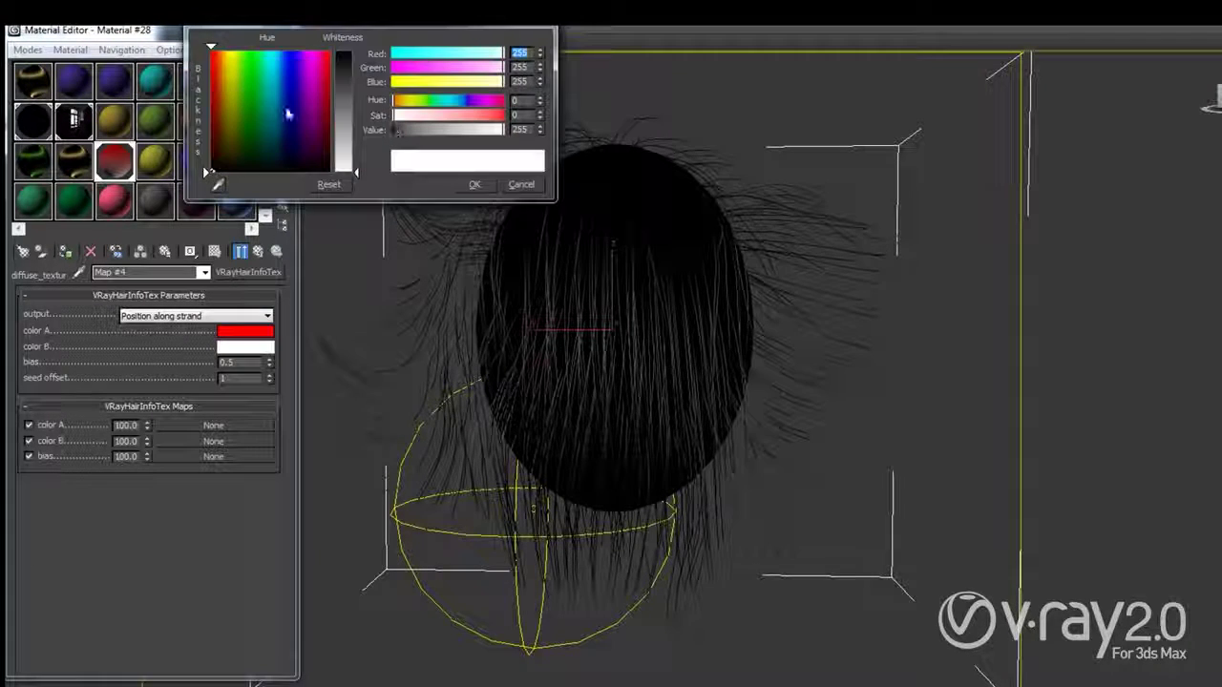
left_click(290, 54)
left_click(238, 363)
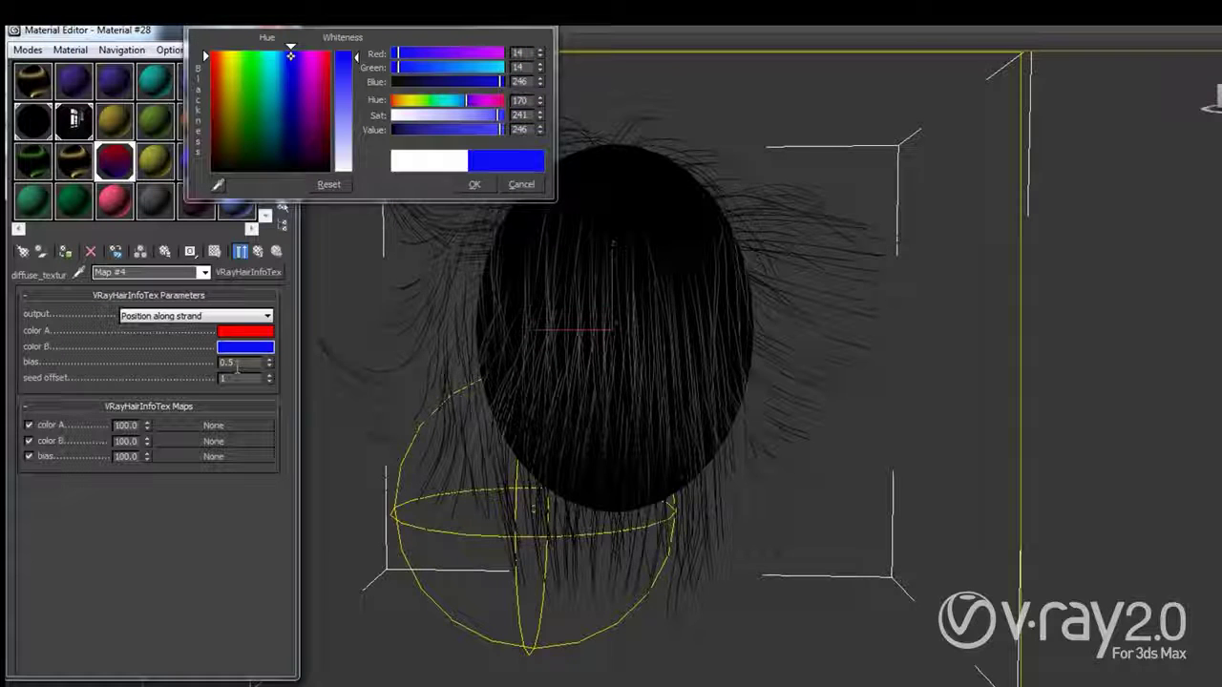
left_click(472, 186)
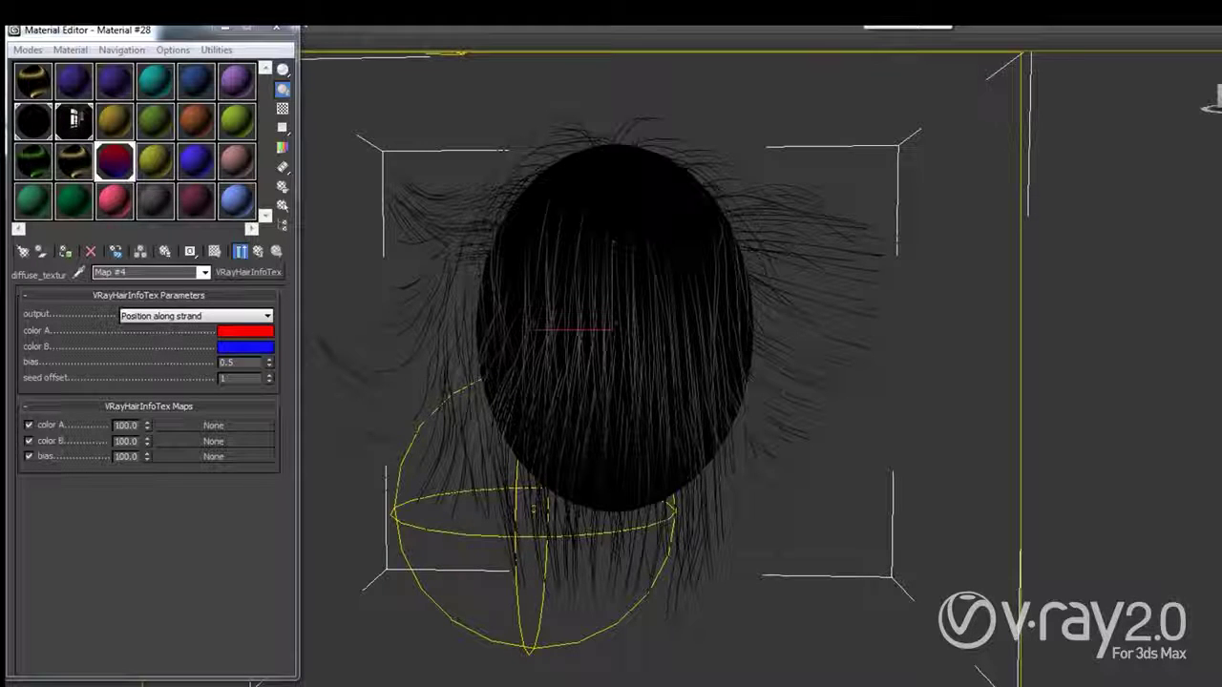
key("shift+q")
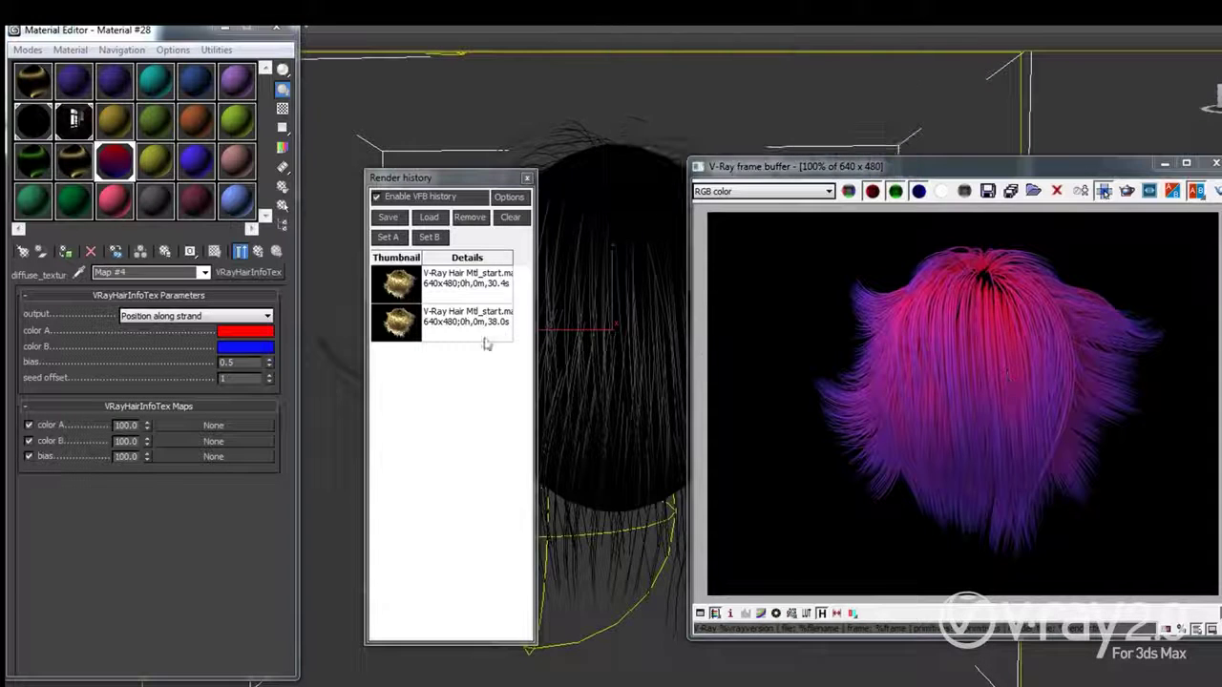
Raise Map #4's bias from 0.5 to 0.9.
left_click(267, 366)
left_click(270, 366)
left_click(270, 366)
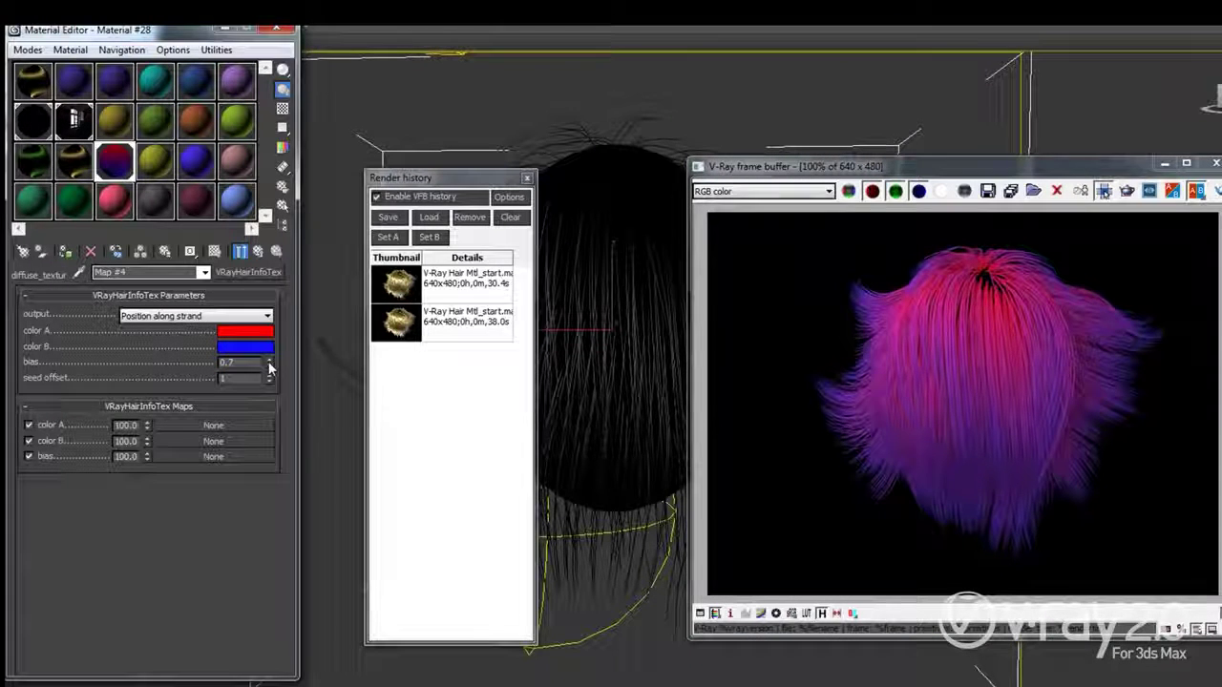
Re-render with bias 0.9 for mostly blue hair, then return to the parent hair material.
left_click(1215, 191)
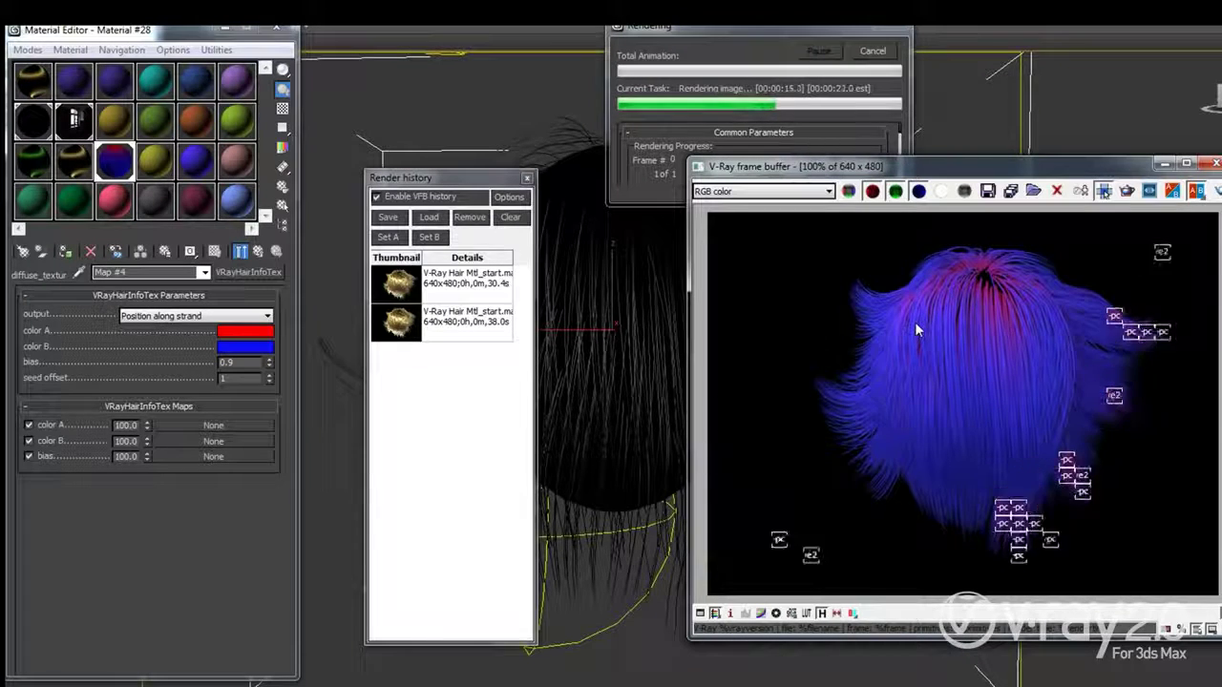
left_click(258, 251)
scroll(134, 481, "down", 10)
scroll(115, 489, "down", 2)
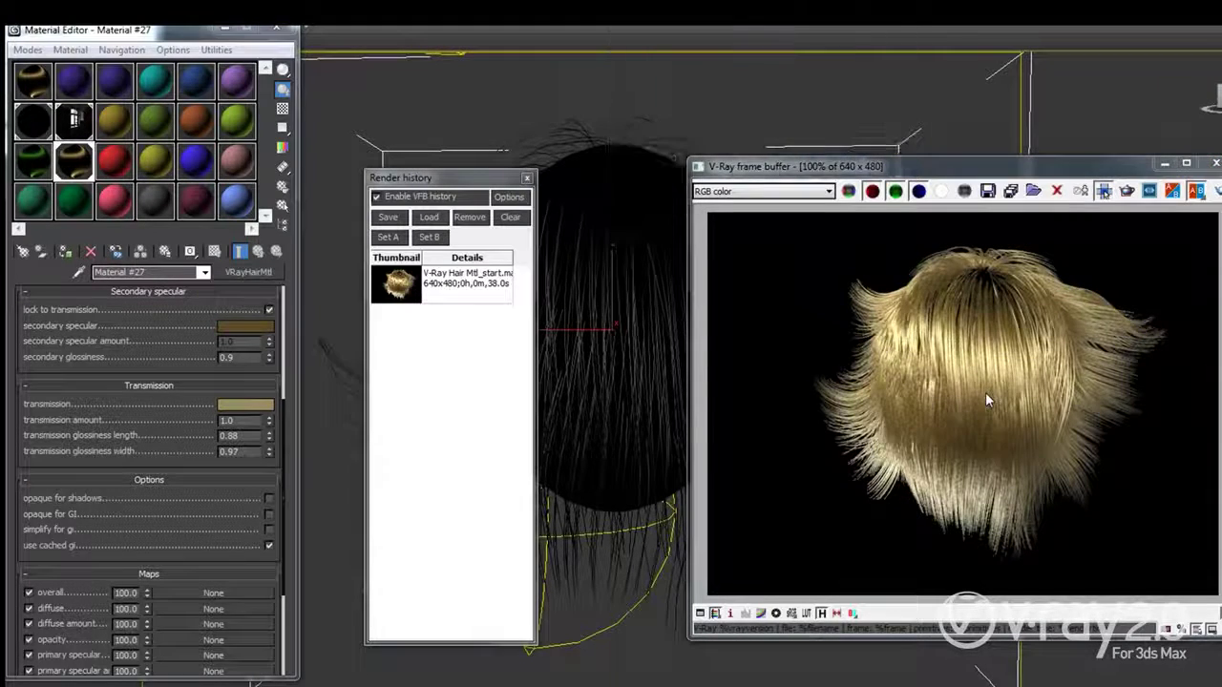
Save the render to history and load the two saved renders as comparison A and B.
left_click(388, 218)
left_click(466, 278)
left_click(388, 237)
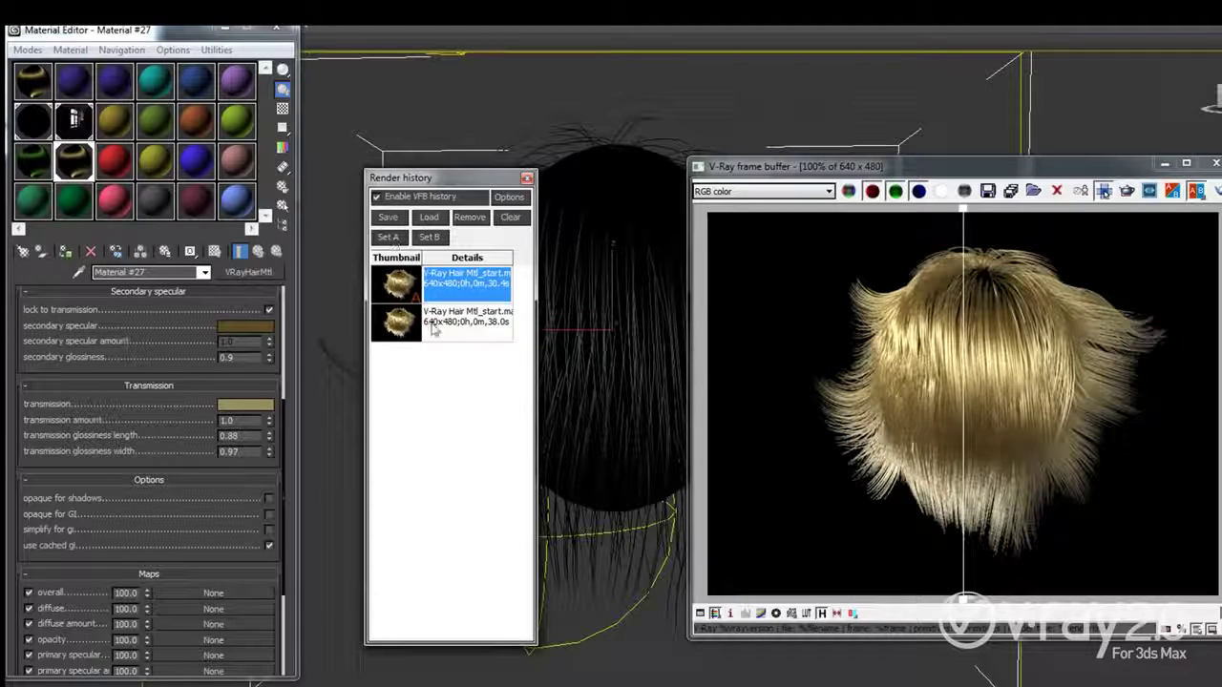
left_click(465, 316)
left_click(429, 237)
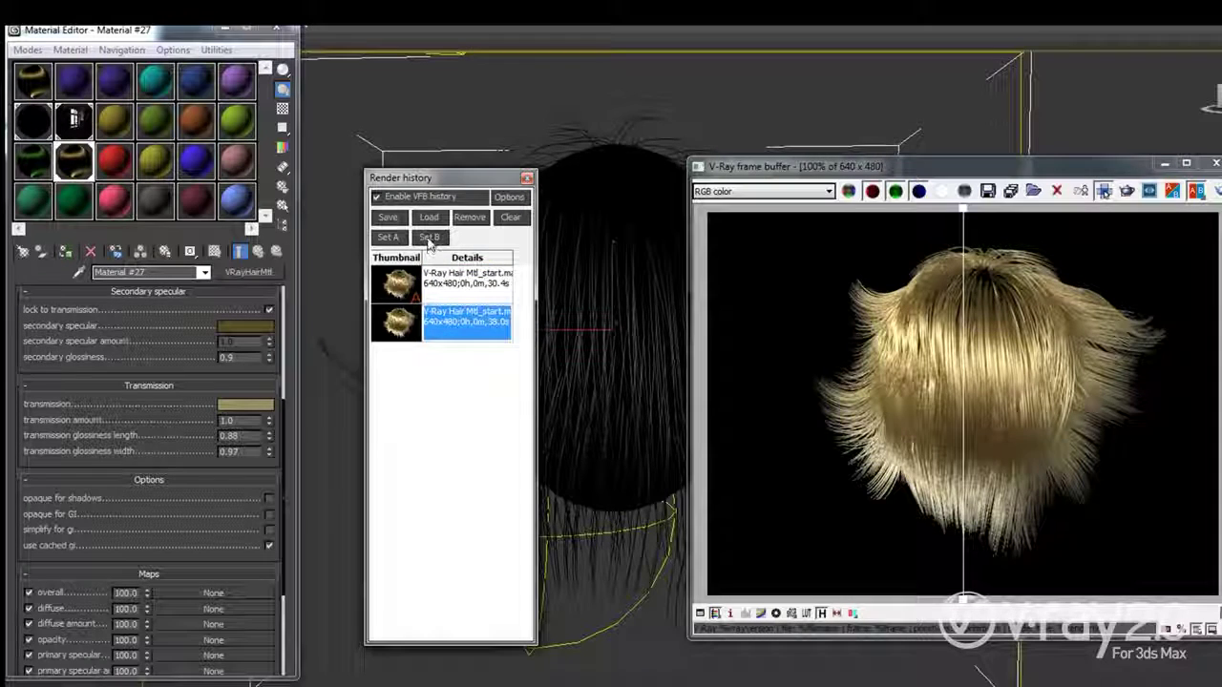
Shift the A/B split to compare the blond renders, then close history and frame buffer.
left_click(966, 217)
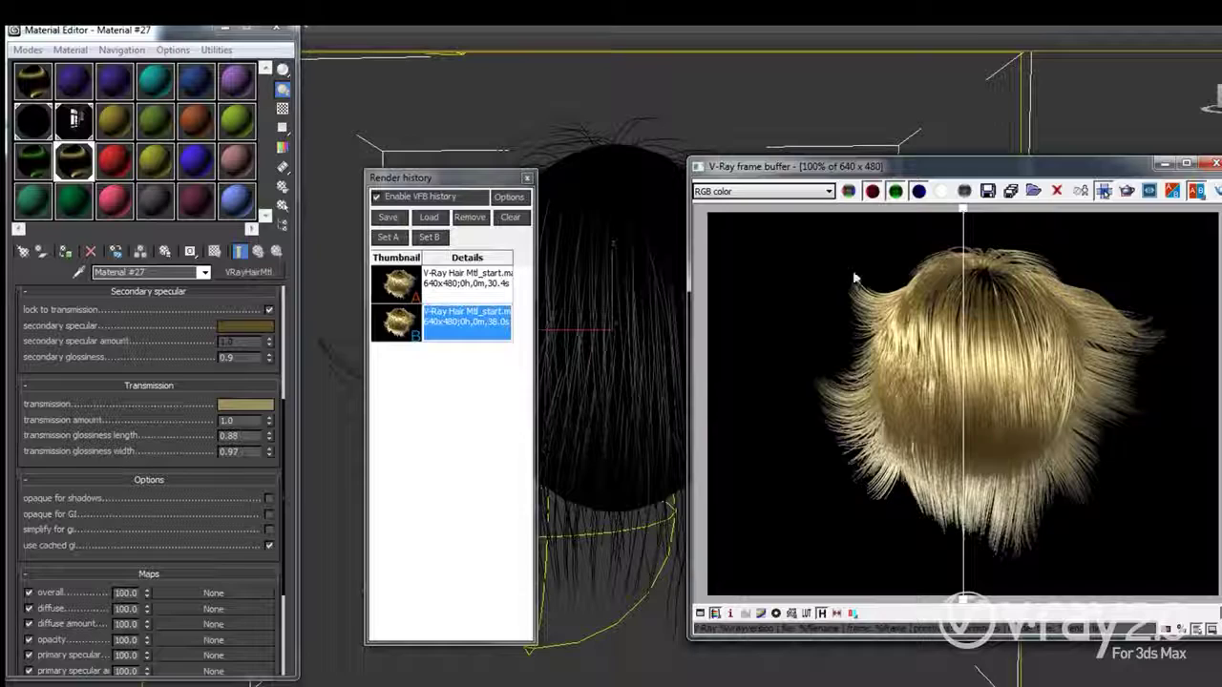
left_click(489, 292)
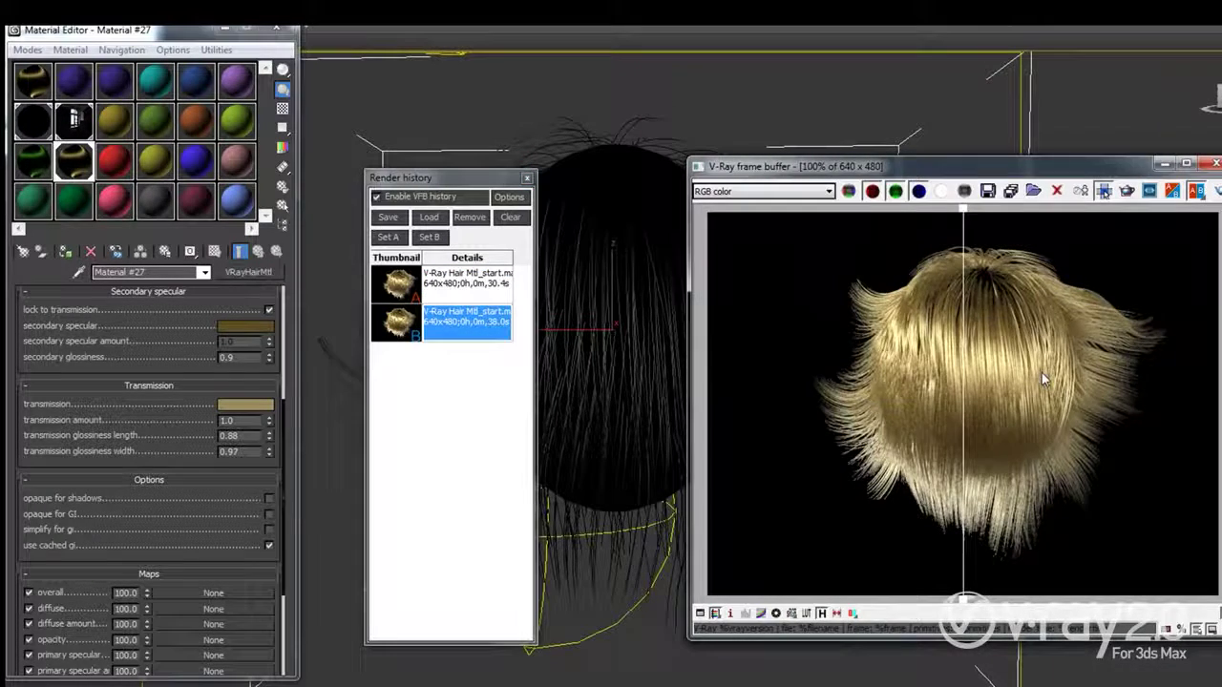
scroll(1042, 373, "down", 2)
scroll(1018, 485, "up", 2)
mouse_move(1057, 219)
left_mouse_down()
mouse_move(960, 227)
mouse_move(1086, 218)
mouse_move(850, 238)
mouse_move(1134, 266)
mouse_move(894, 272)
mouse_move(1082, 277)
mouse_move(856, 310)
mouse_move(1077, 349)
mouse_move(891, 327)
mouse_move(1132, 350)
mouse_move(967, 341)
mouse_move(1117, 355)
left_mouse_up()
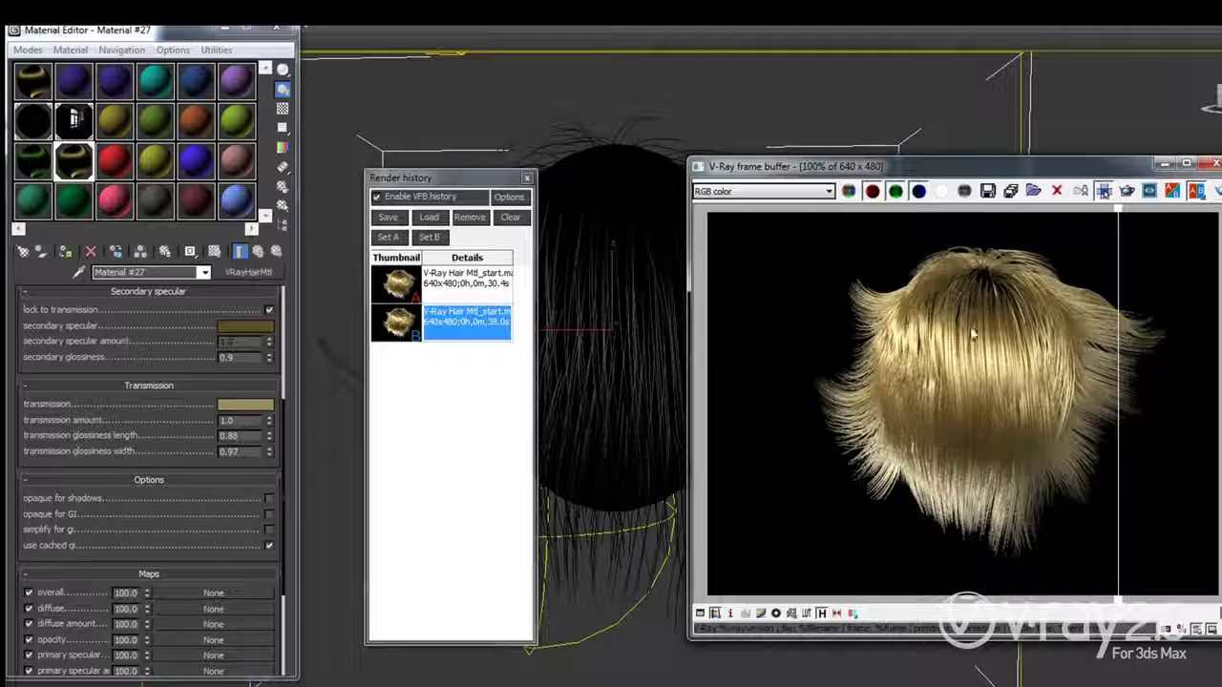
left_click(1213, 164)
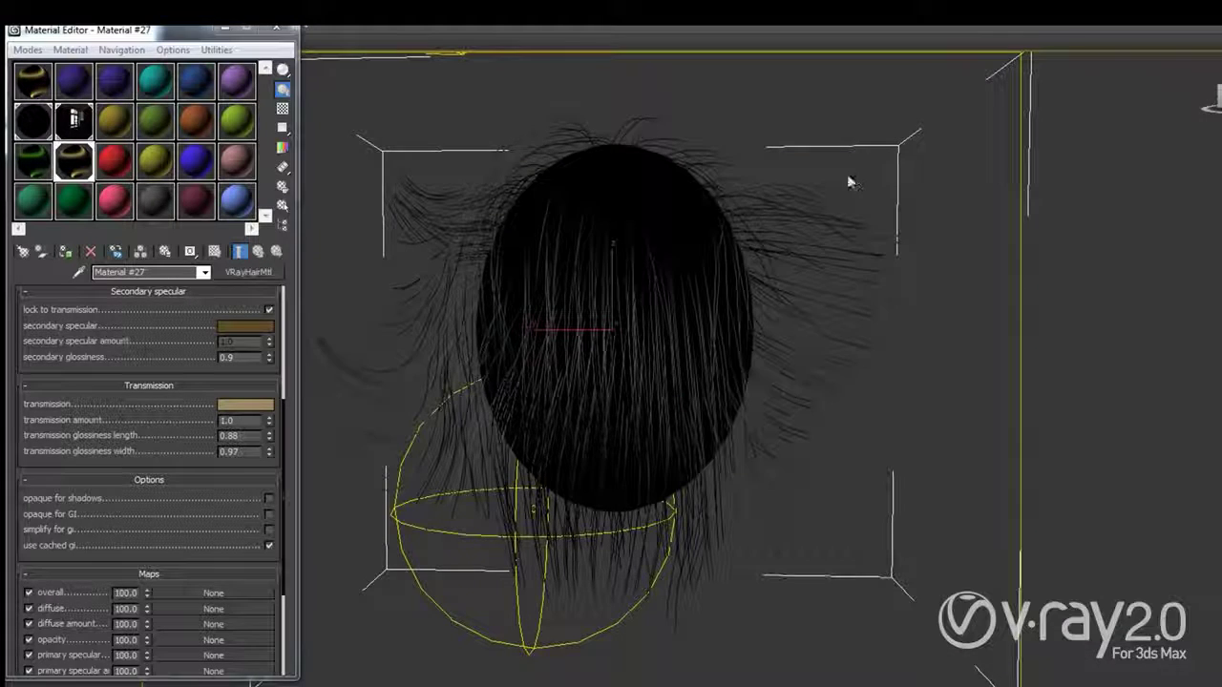
Make the red sample slot a new VRayHairMtl with black primary specular.
left_click(113, 160)
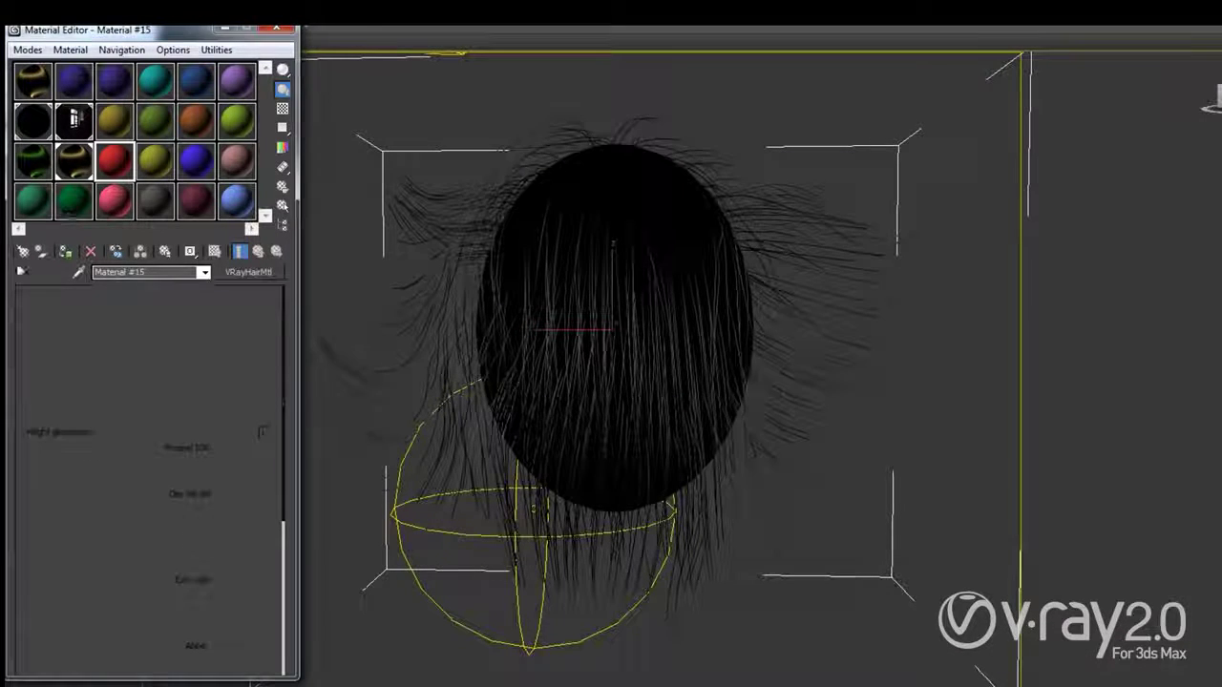
left_click(24, 254)
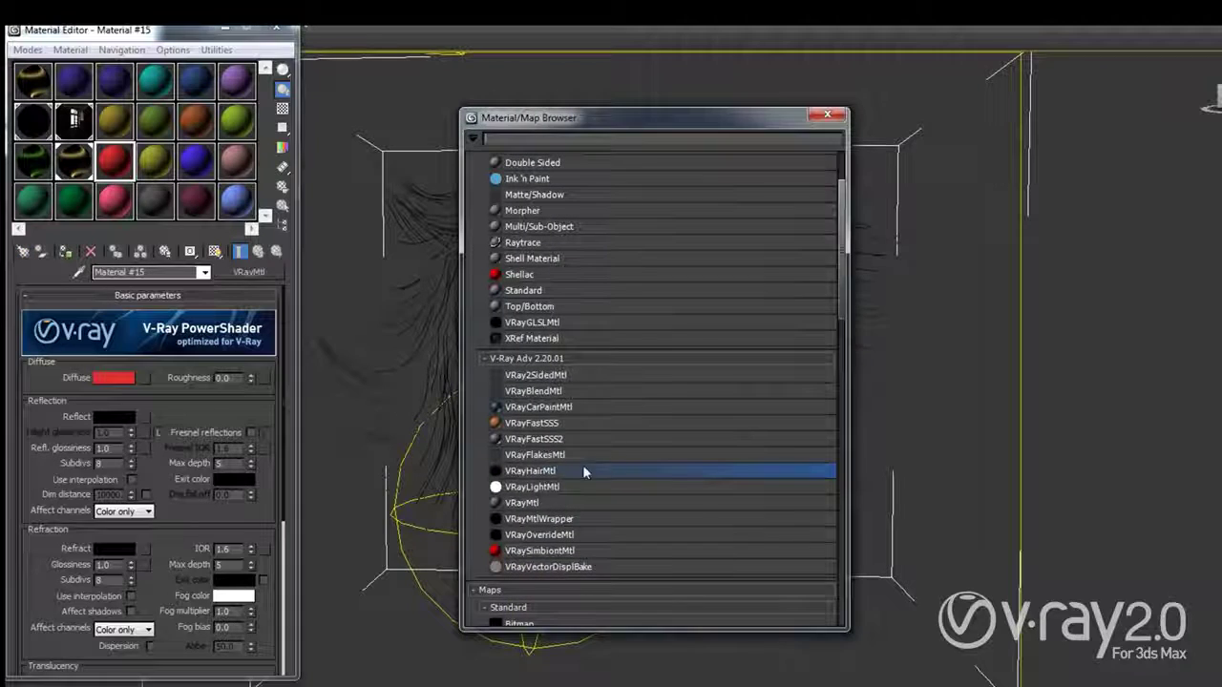
double_click(549, 471)
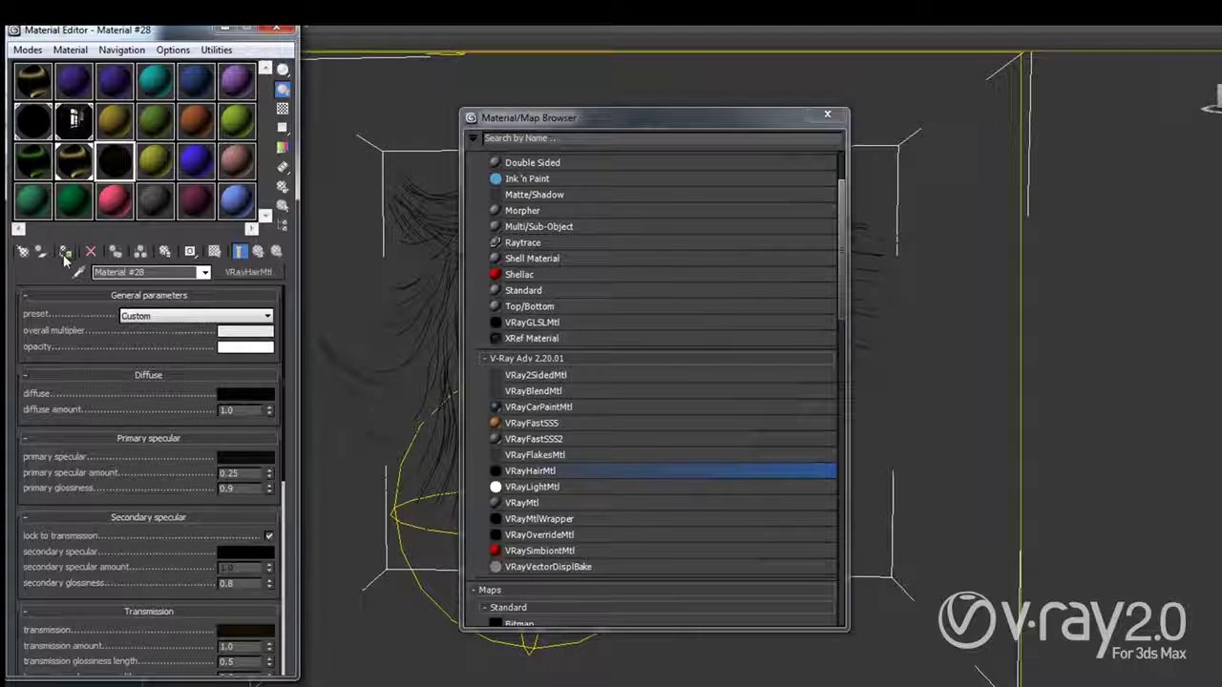
left_click(826, 115)
left_click(245, 457)
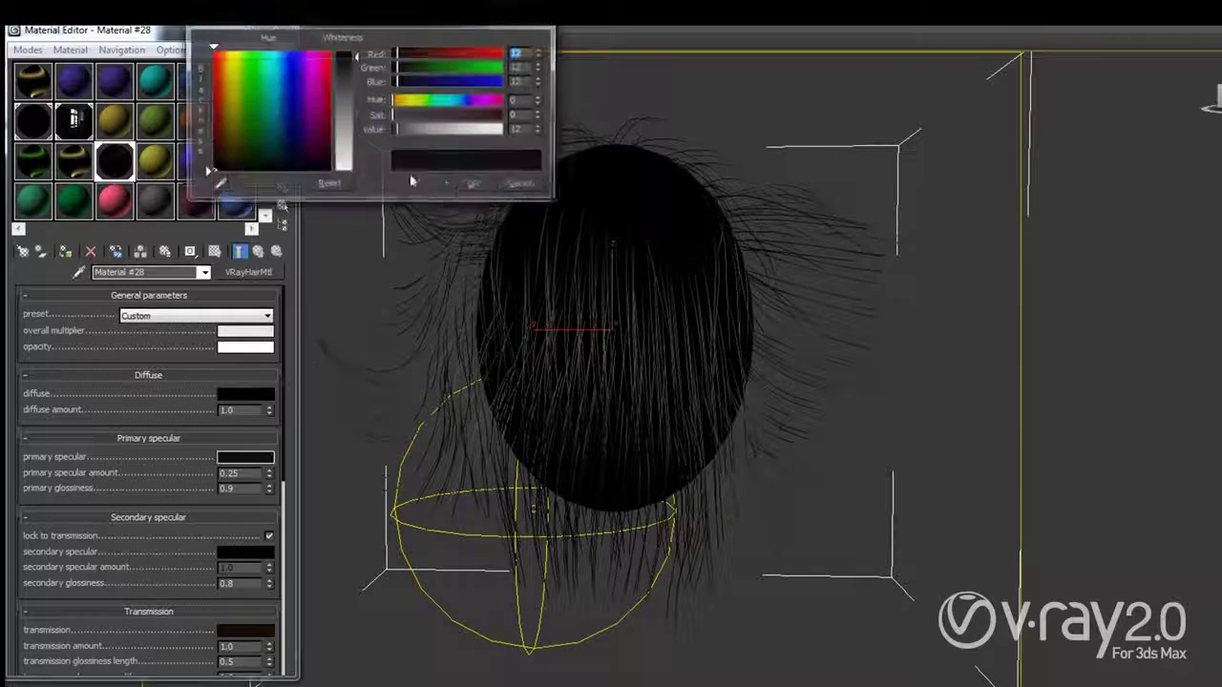
left_click(468, 184)
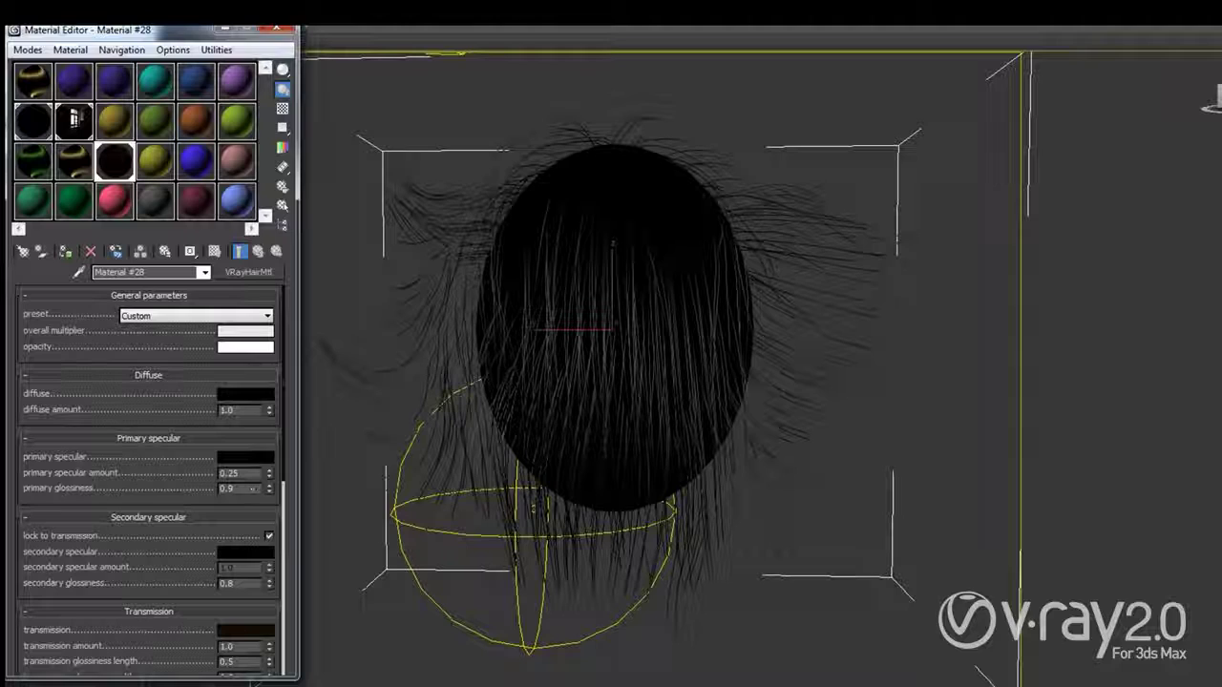
Set the transmission colour to near-black brown (RGB 23,13,3) and scroll to the Maps rollout.
left_click(243, 631)
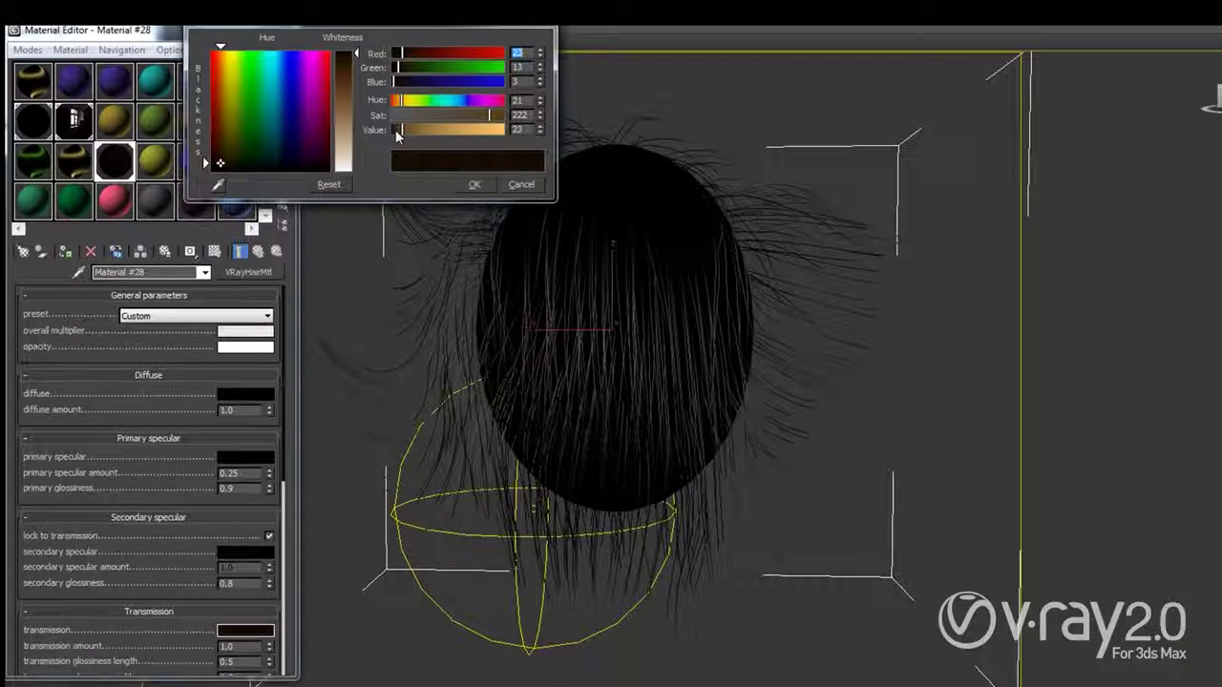
left_click_drag(397, 135, 391, 135)
left_click(467, 185)
left_click_drag(160, 470, 163, 403)
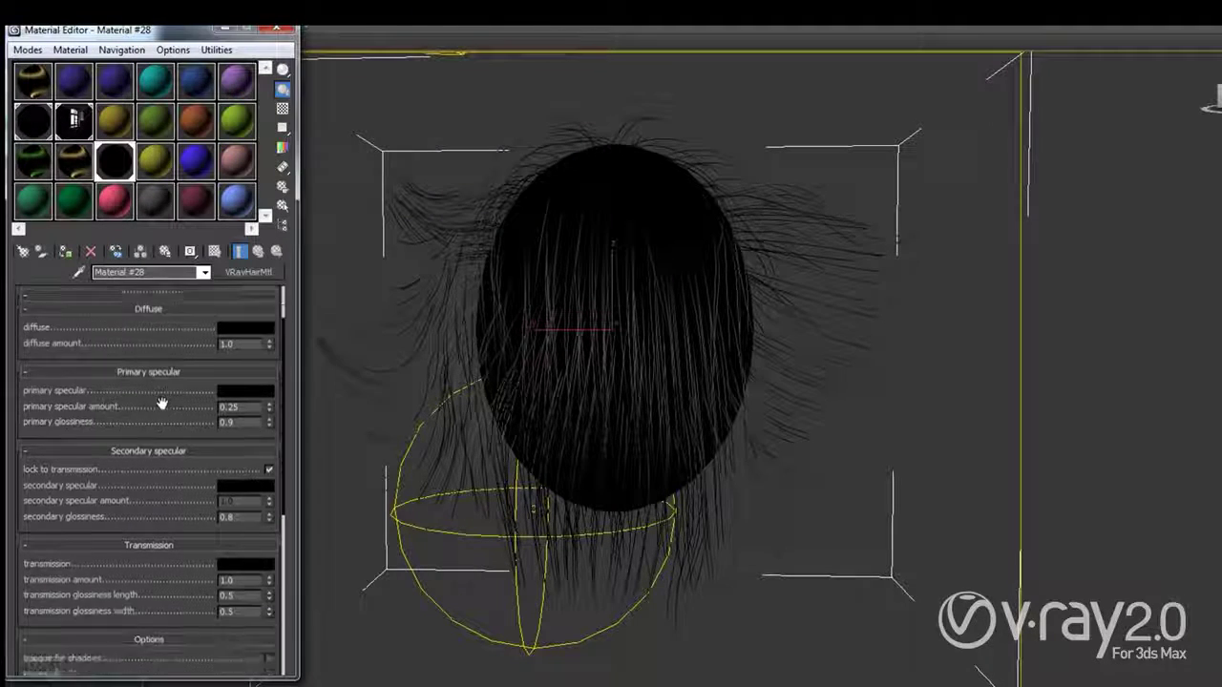
scroll(143, 535, "down", 2)
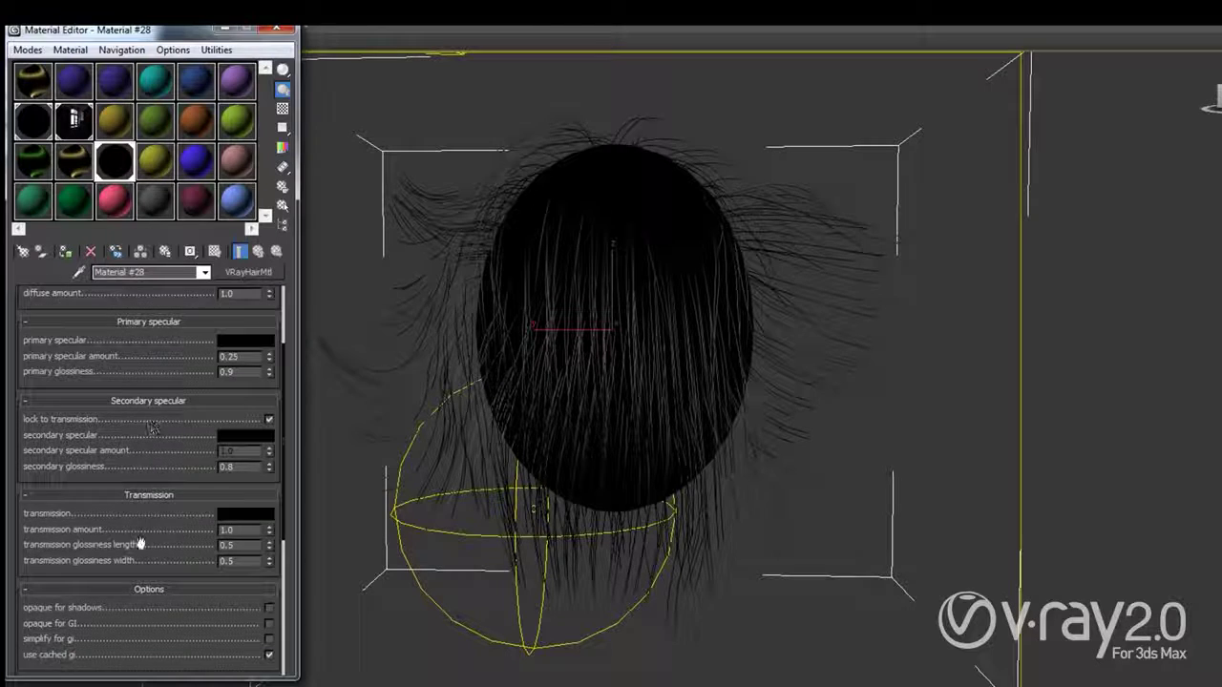
scroll(138, 525, "down", 5)
scroll(129, 449, "down", 4)
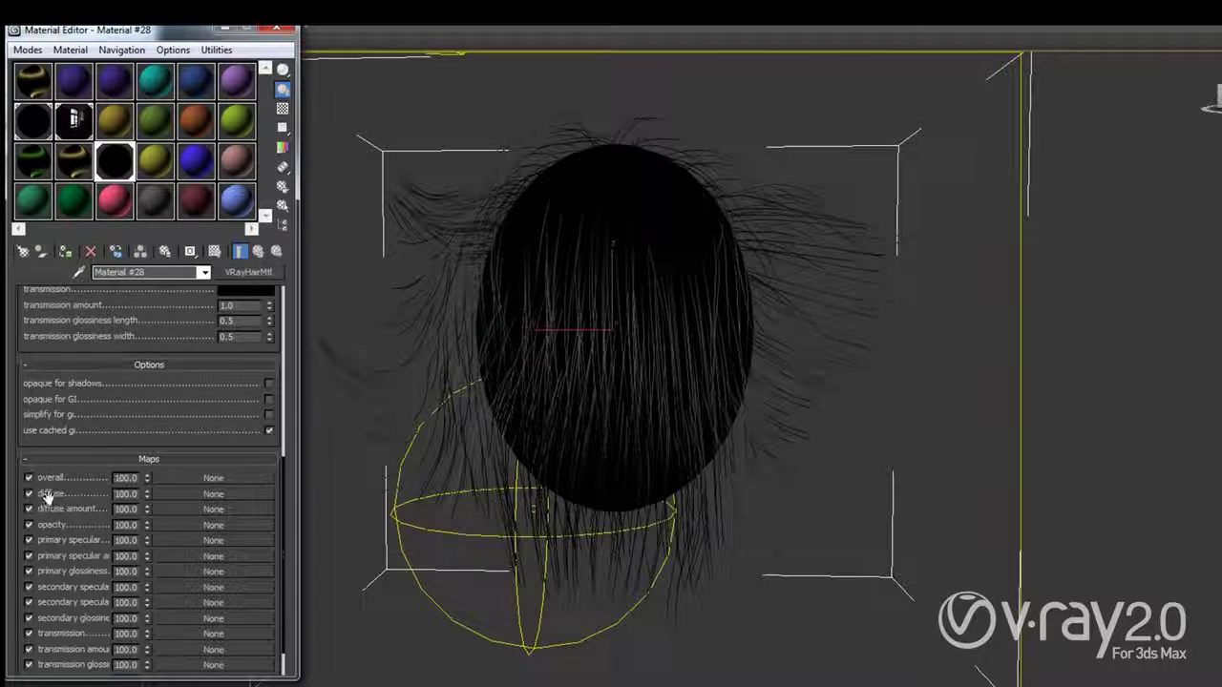
Assign VRayHairInfoTex to the diffuse with output kept at Position along strand.
left_click(214, 497)
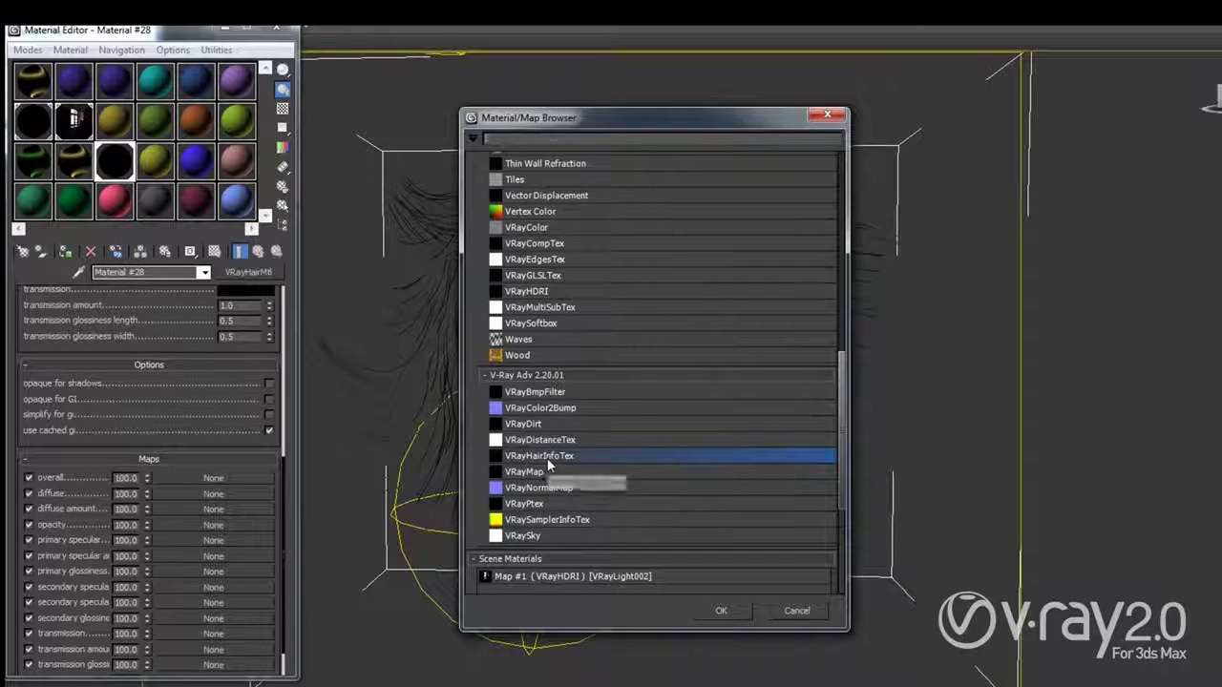
double_click(544, 458)
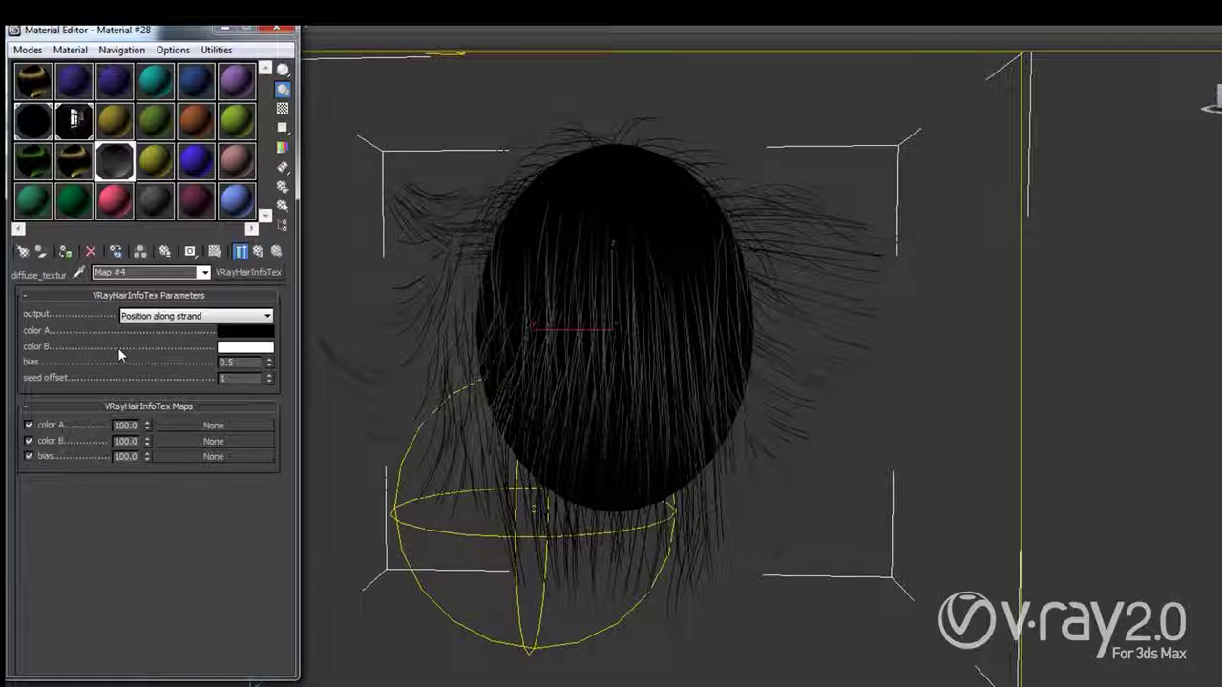
left_click(172, 316)
left_click(168, 320)
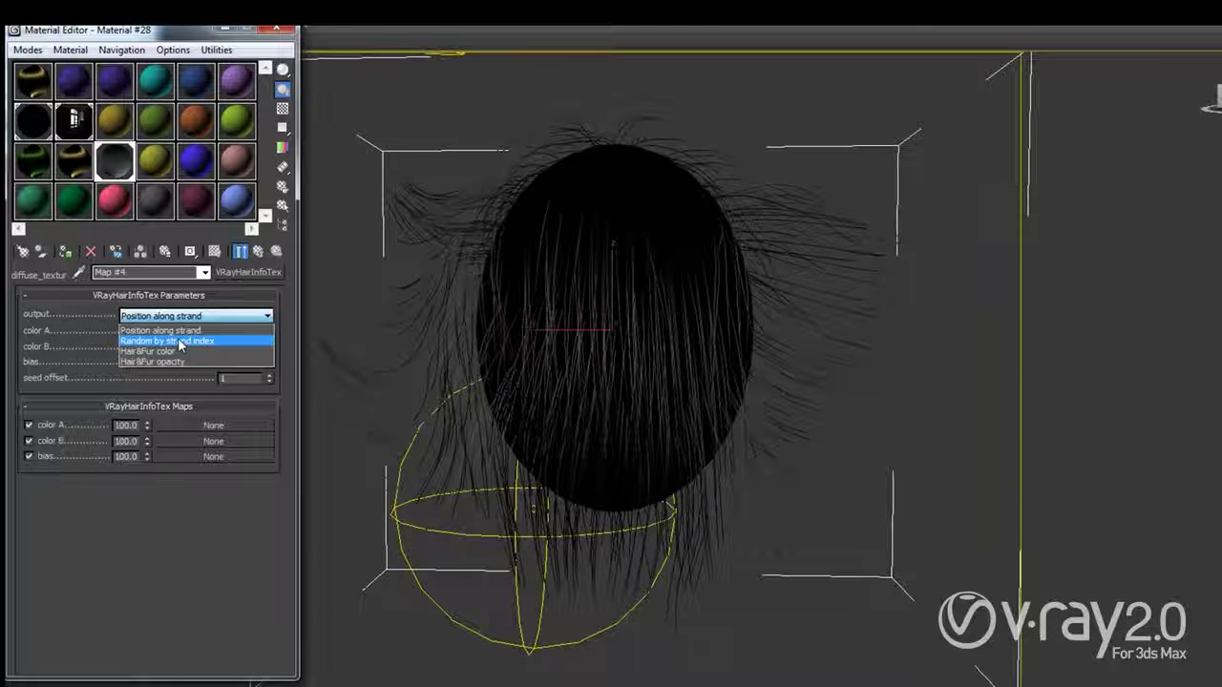
left_click(96, 338)
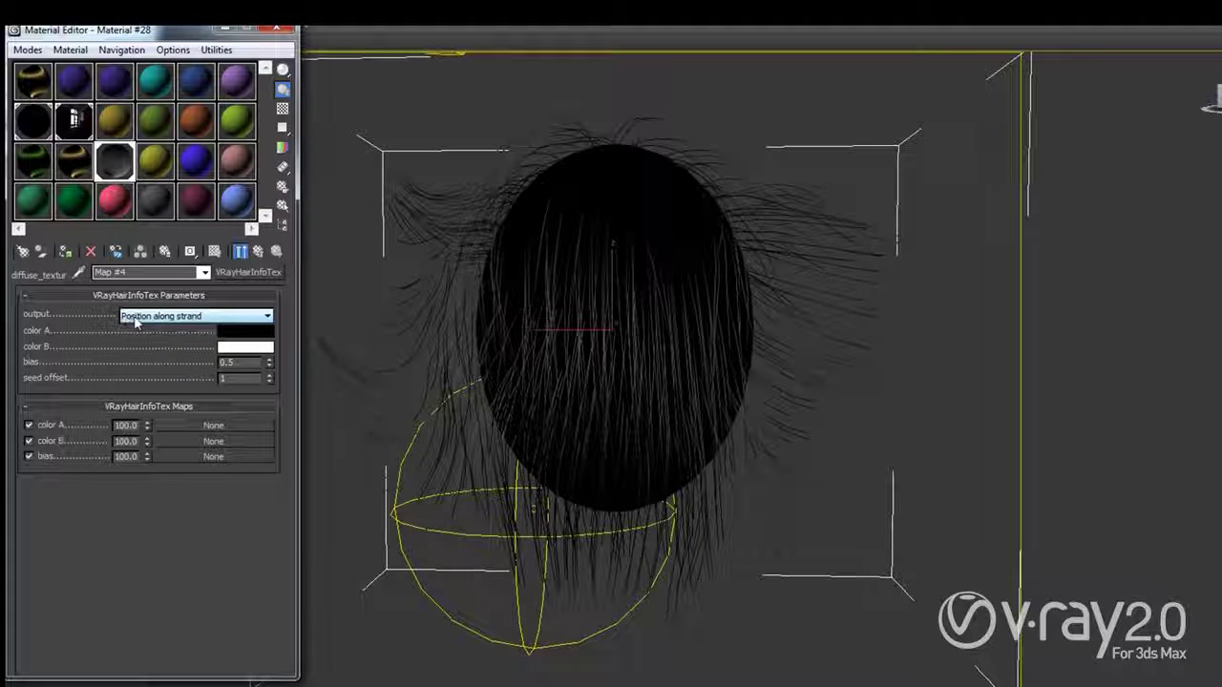
Set the map's color A to red and color B to blue, then test render.
left_click(234, 334)
mouse_move(255, 121)
left_mouse_down()
mouse_move(306, 53)
mouse_move(329, 53)
left_mouse_up()
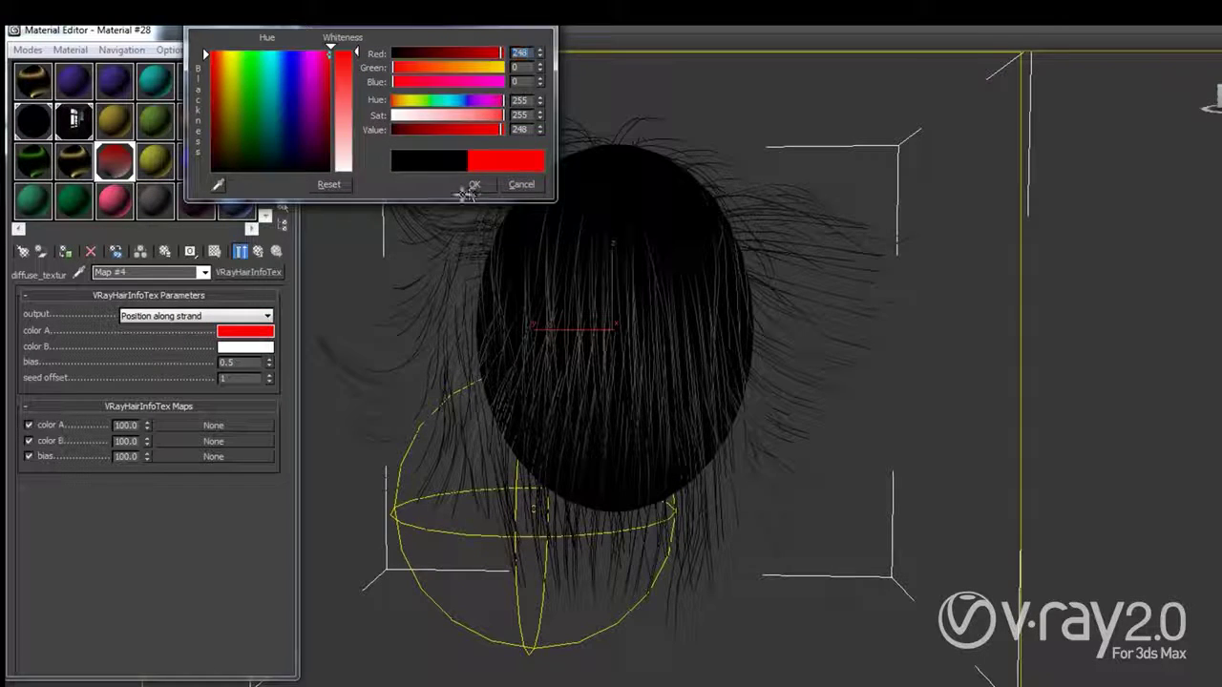
left_click(471, 186)
left_click(245, 347)
left_click(292, 59)
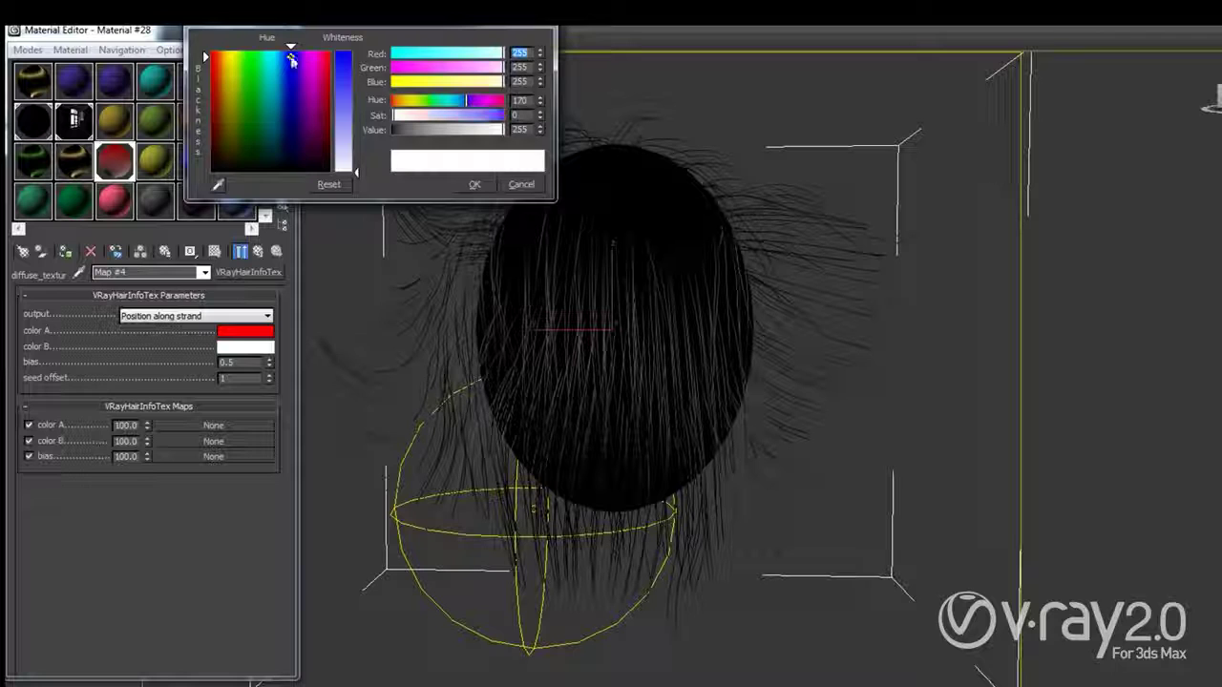
left_click(343, 57)
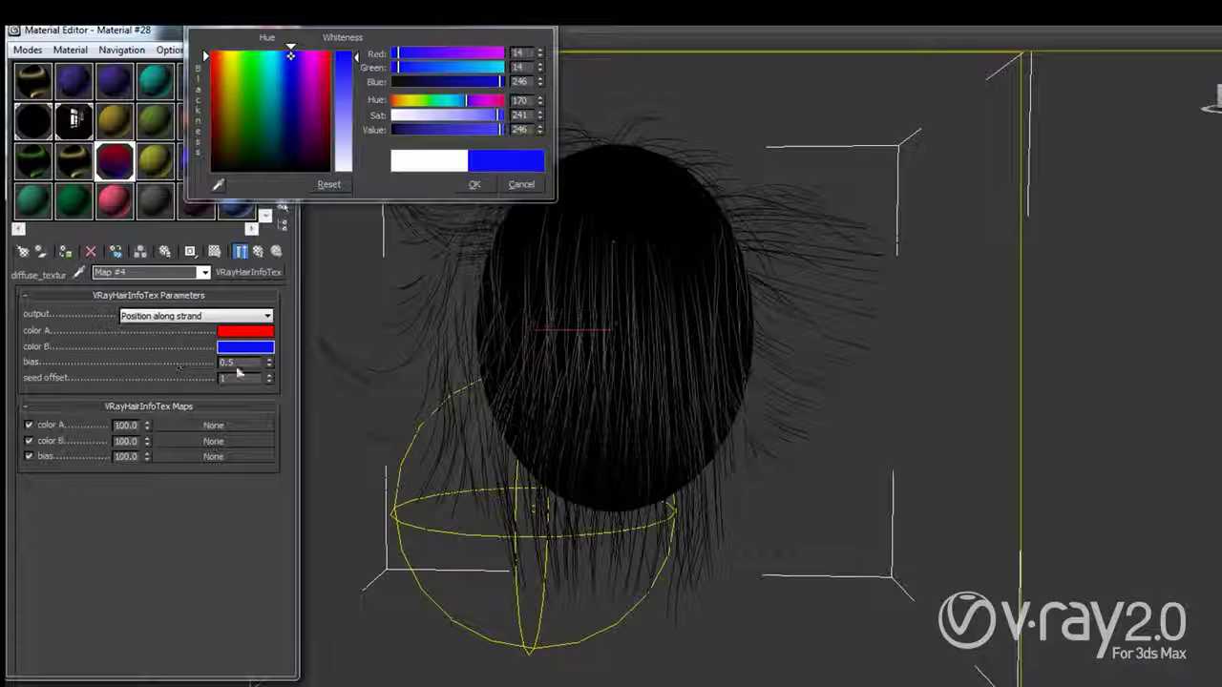
left_click(471, 185)
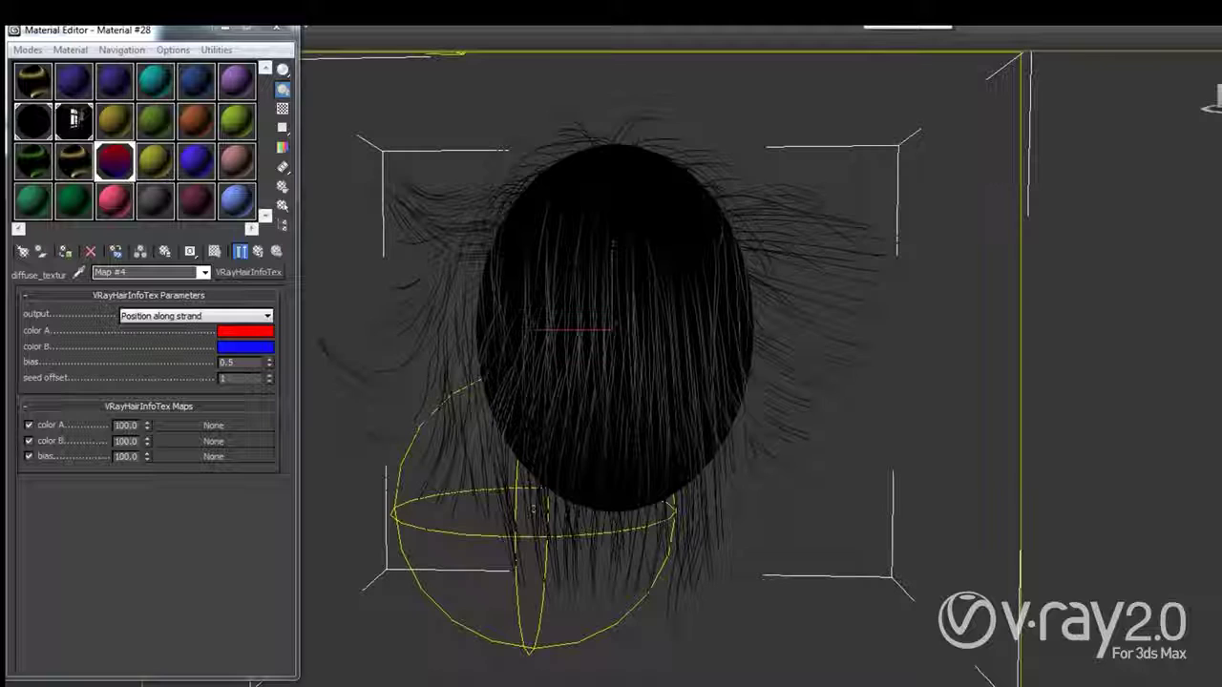
left_click(907, 28)
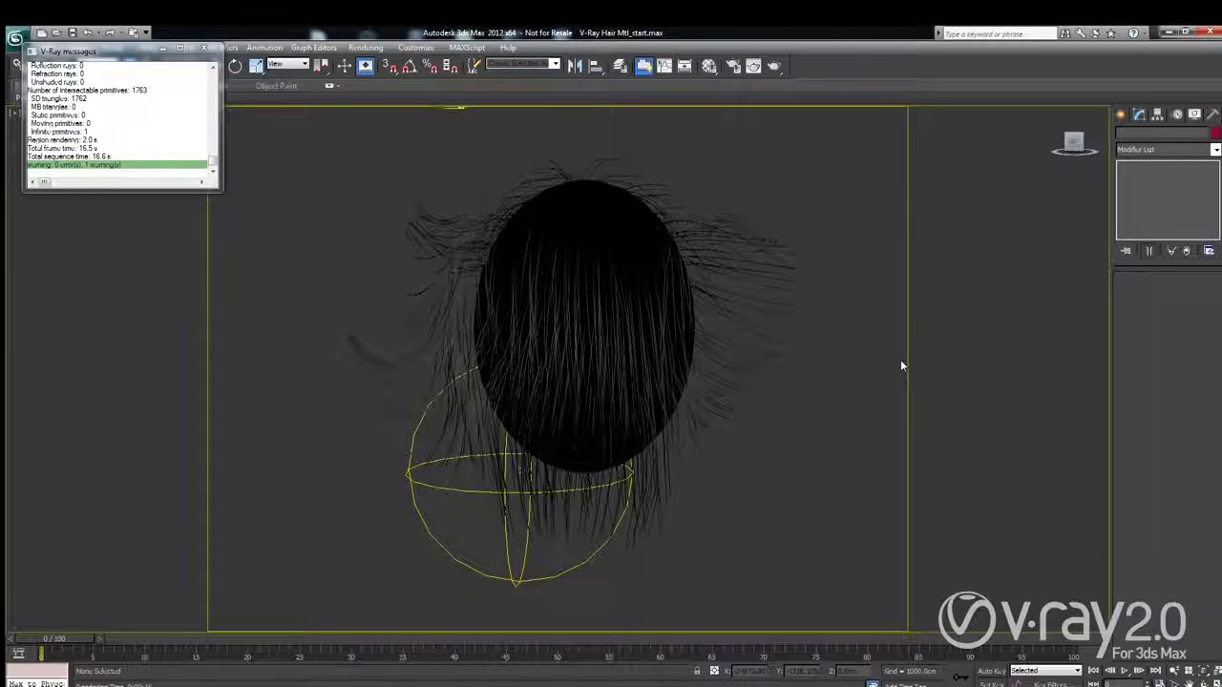
Test-render the selected hair object, find the frame entirely black, and close the render window.
left_click(751, 238)
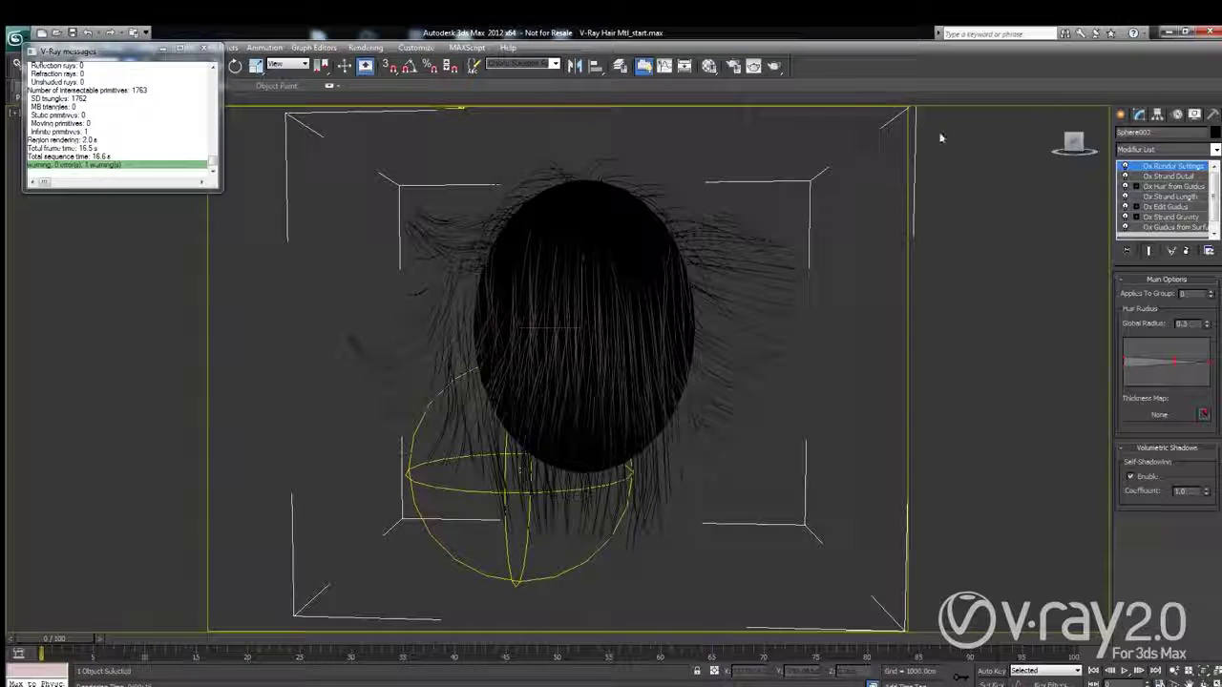
left_click(774, 66)
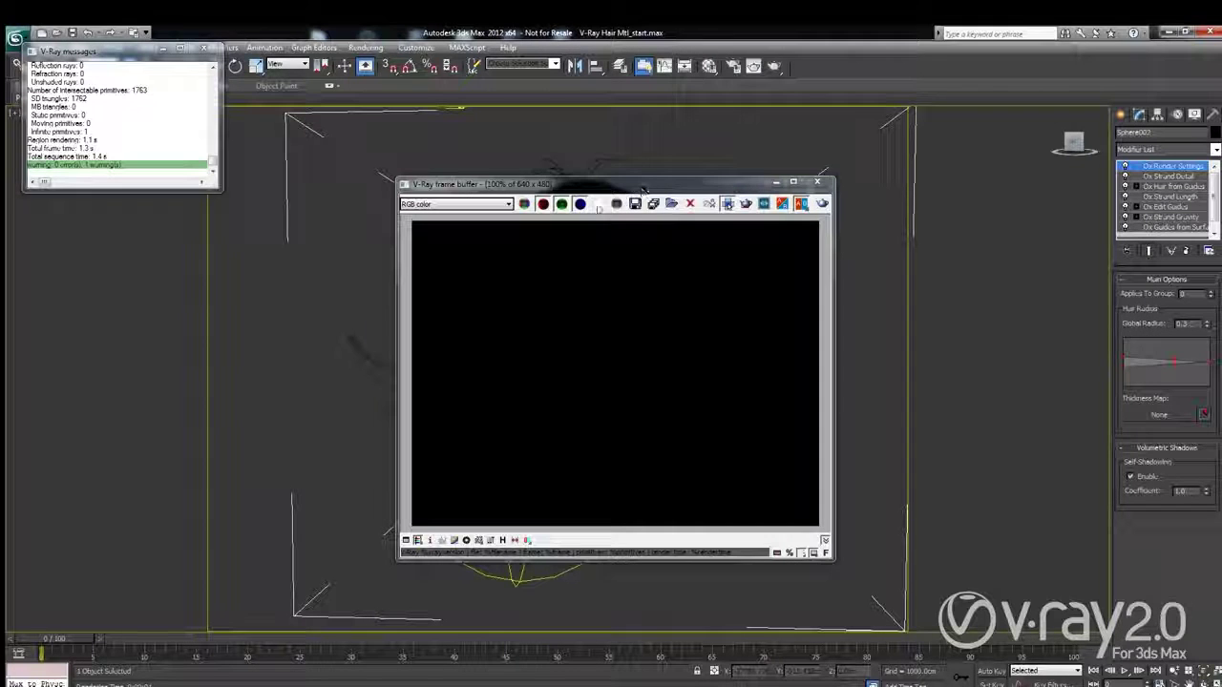
left_click_drag(643, 189, 538, 209)
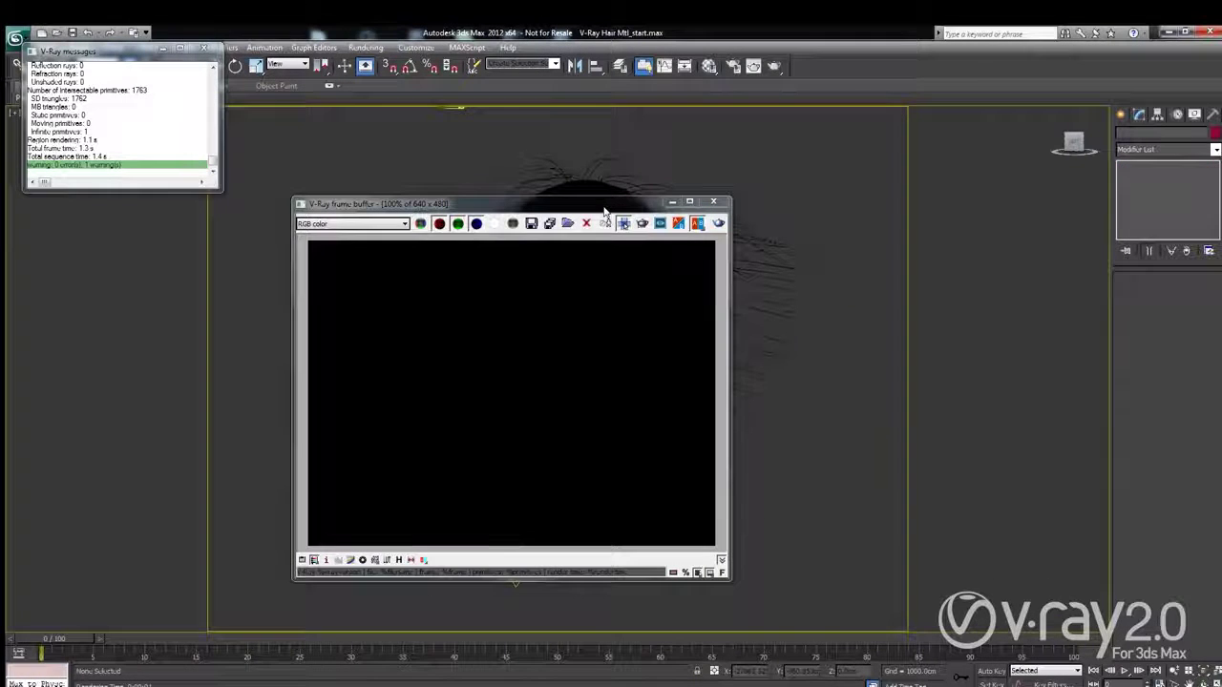
left_click(713, 203)
left_click(732, 223)
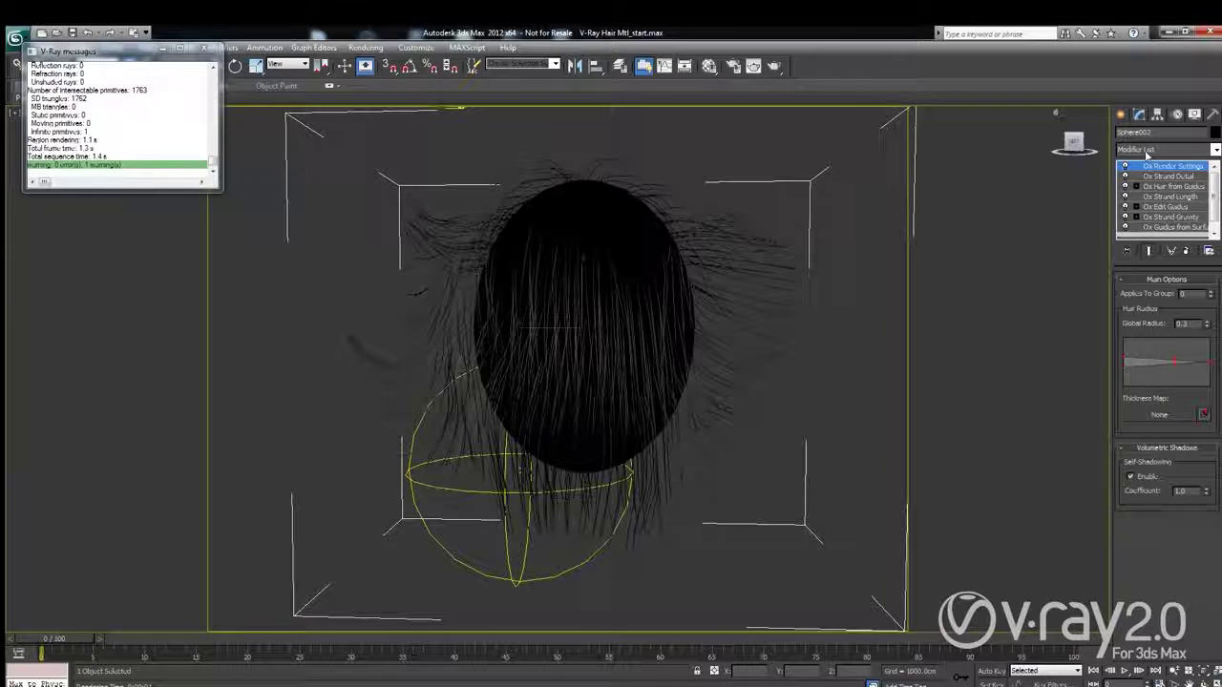
left_click(1146, 154)
Add the VRay Ornatrix modifier to the hair stack and render the golden blond hair.
scroll(1159, 429, "down", 5)
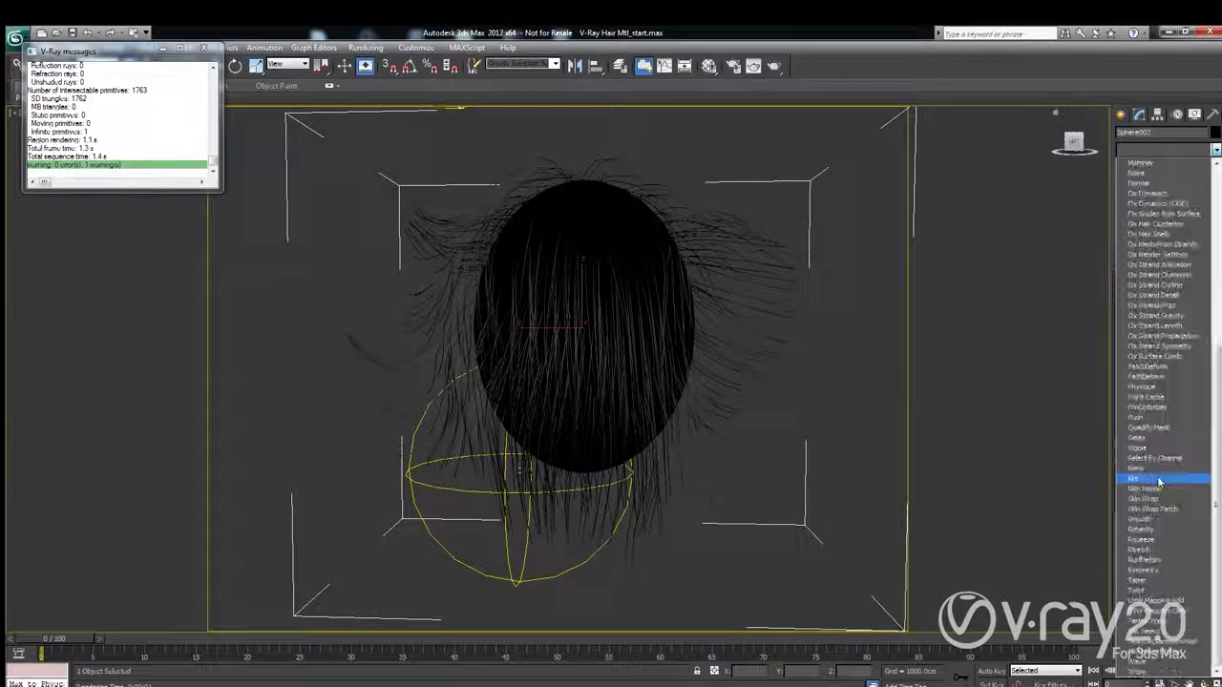
left_click(1152, 656)
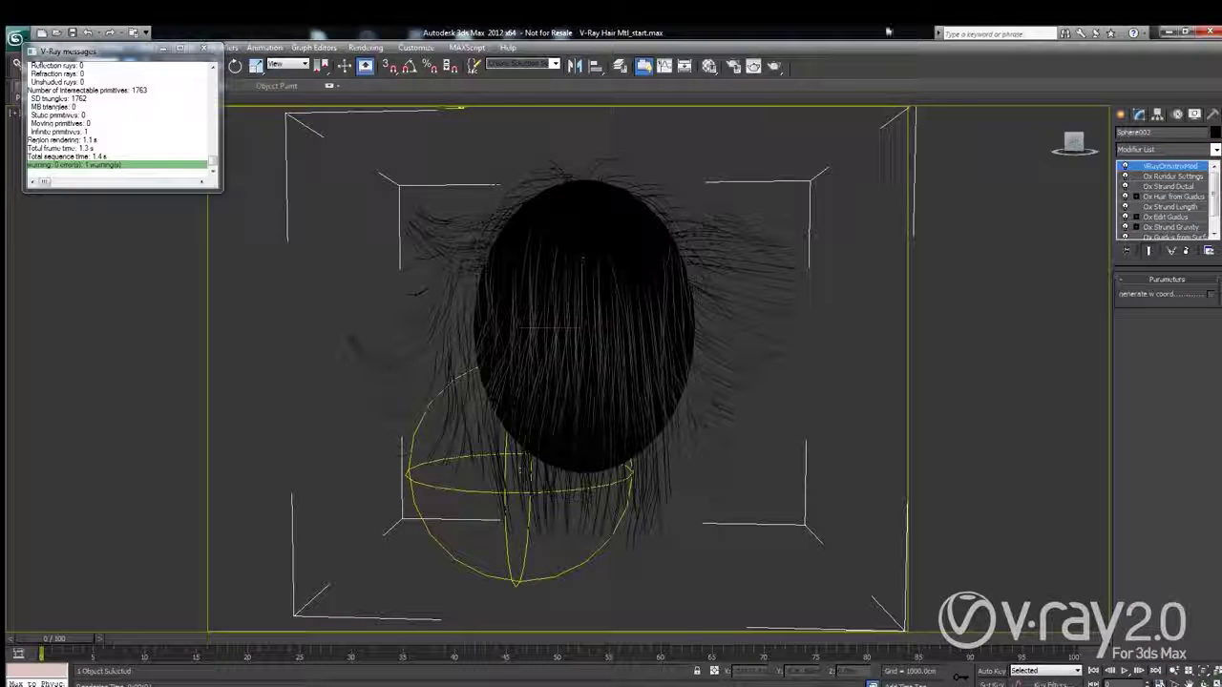
left_click(775, 65)
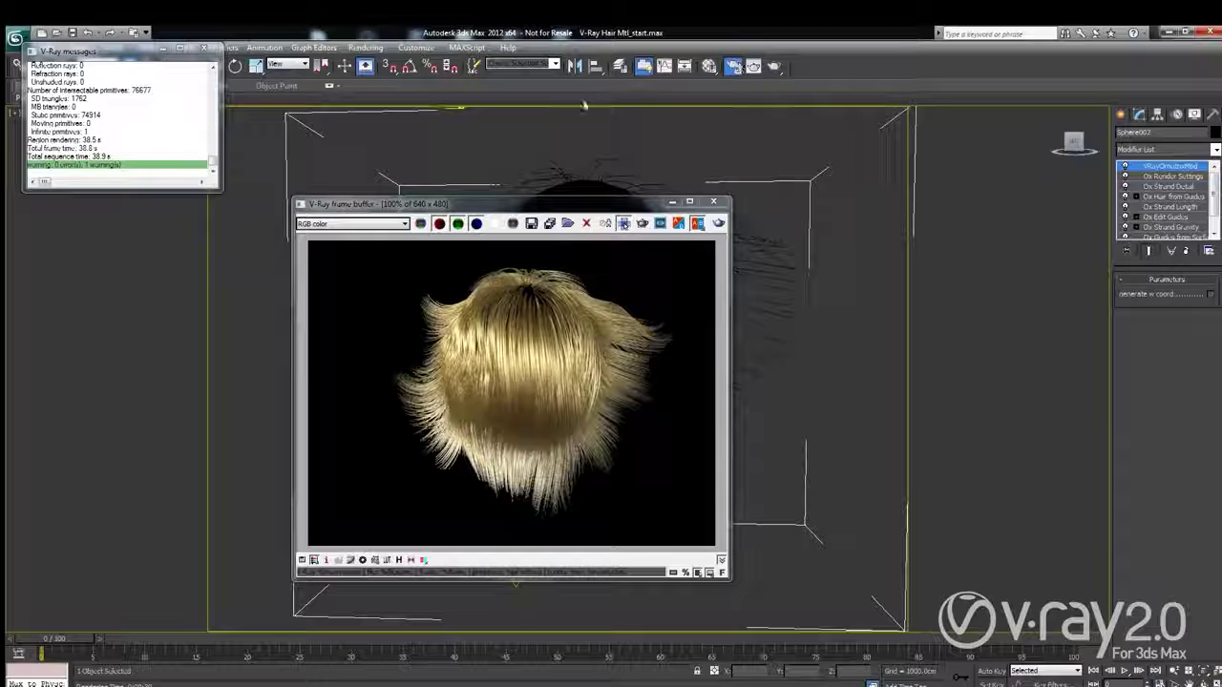
key("F10")
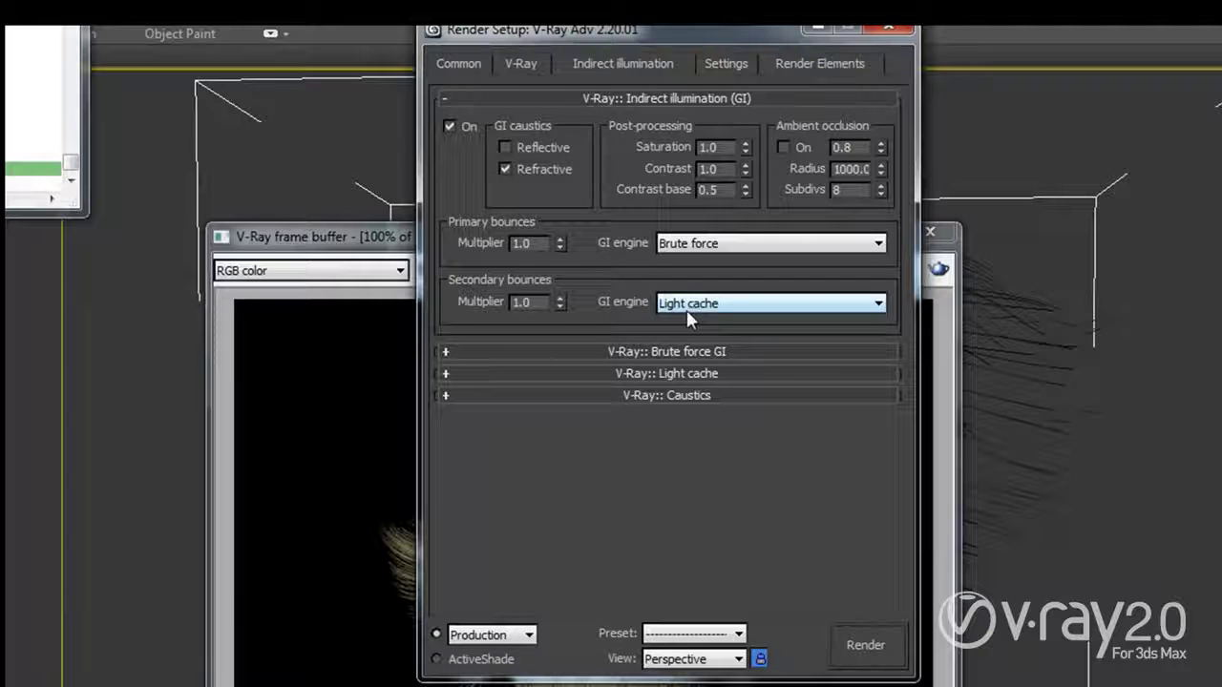
Expand the V-Ray Light cache settings, then open the Material Editor beside the blond hair render.
left_click(653, 373)
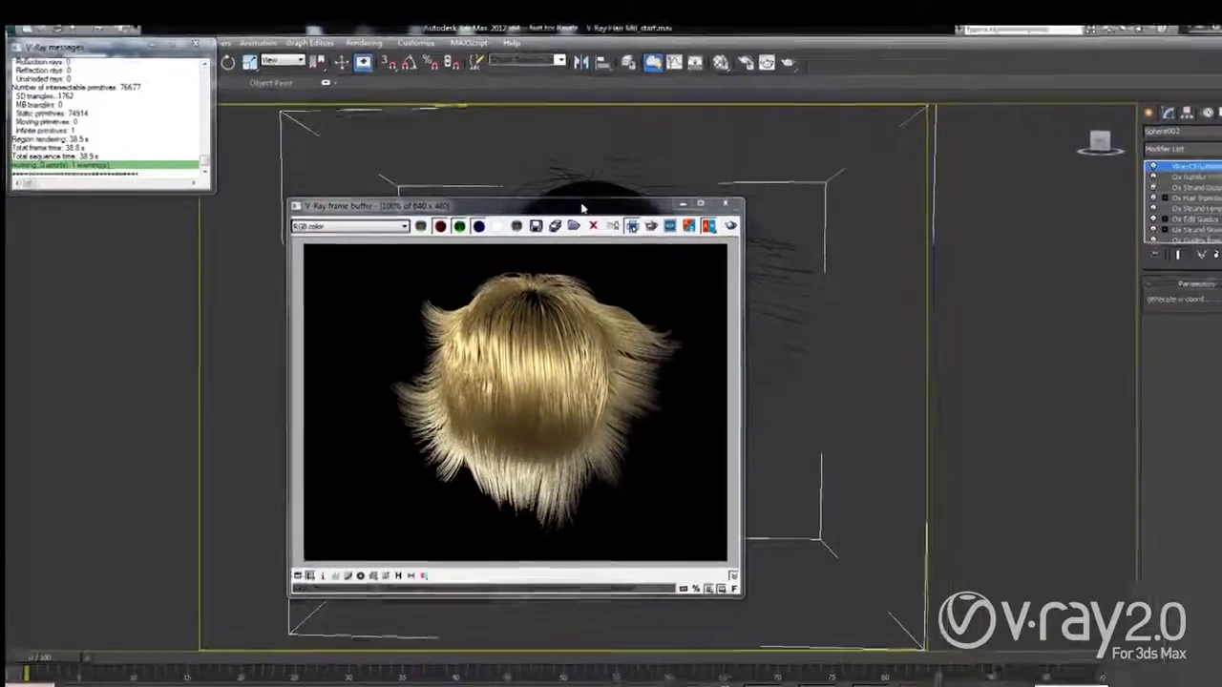
left_click_drag(582, 207, 783, 196)
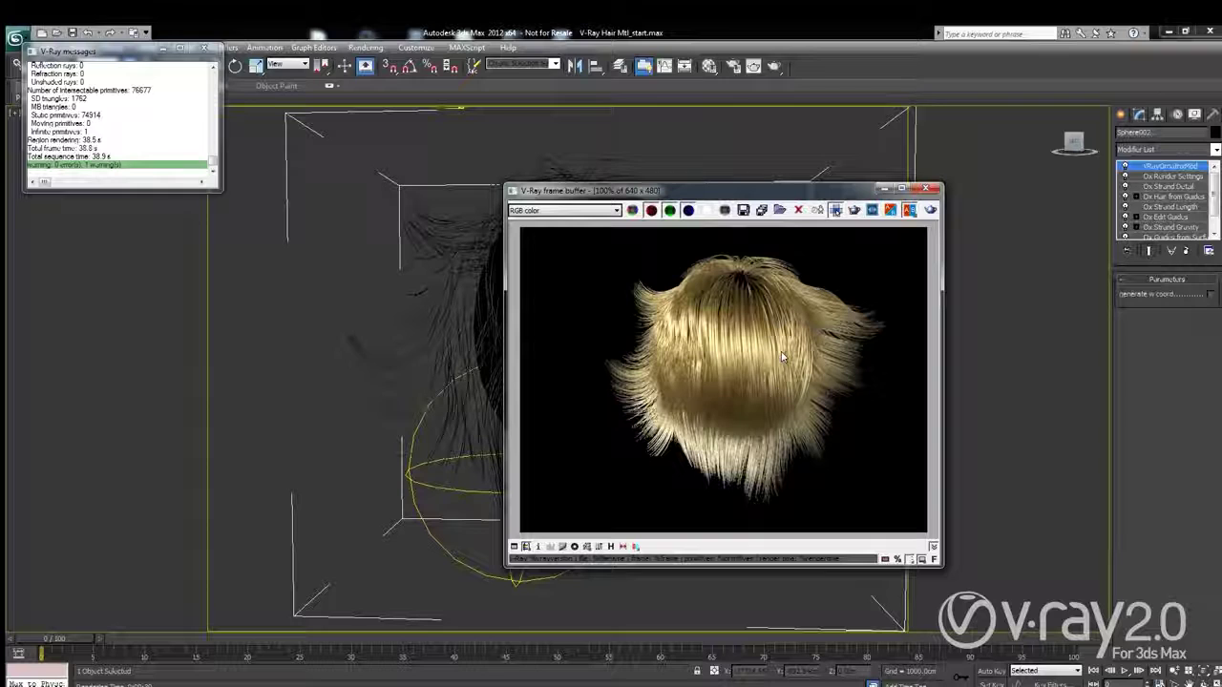
left_click(416, 208)
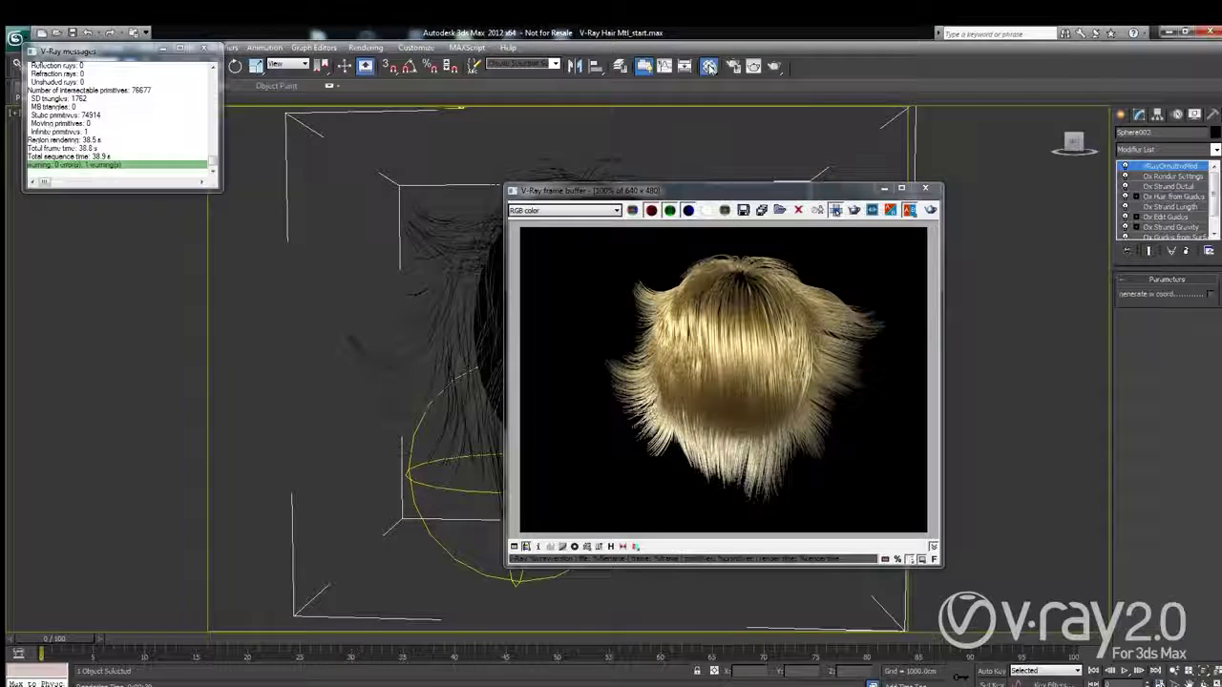
left_click(710, 66)
left_click_drag(850, 140, 401, 99)
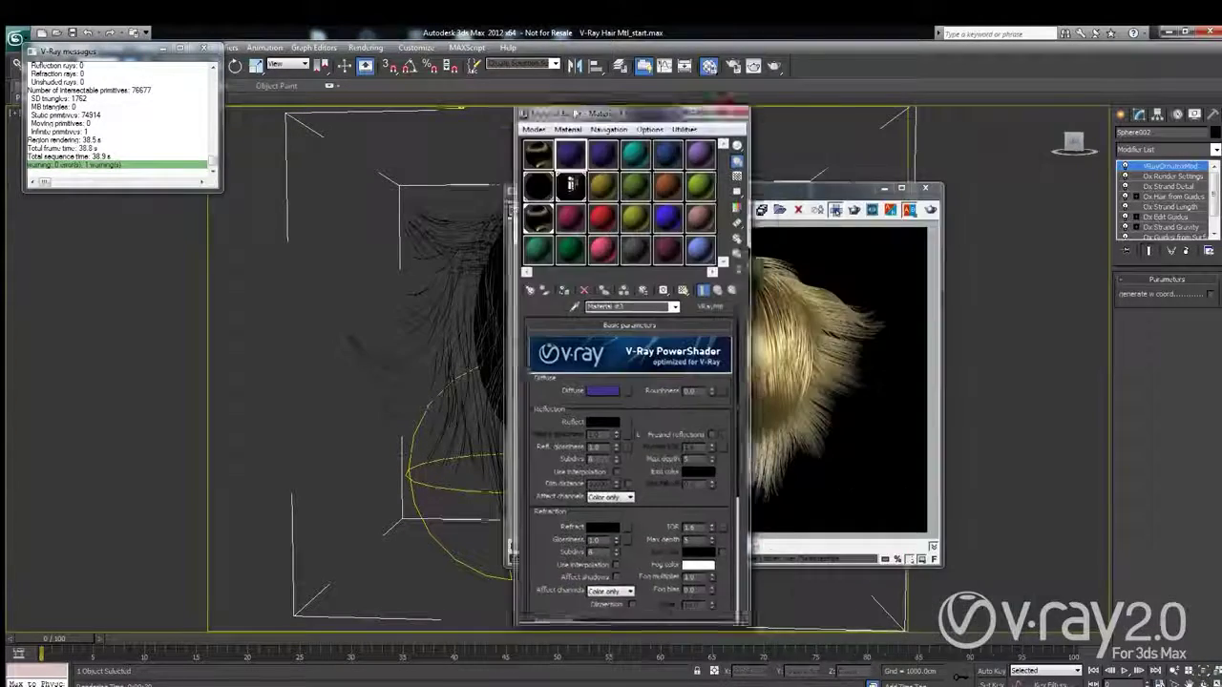
Select the Blond shiny VRayHairMtl sample and place the Material Editor beside the render window.
left_click(361, 202)
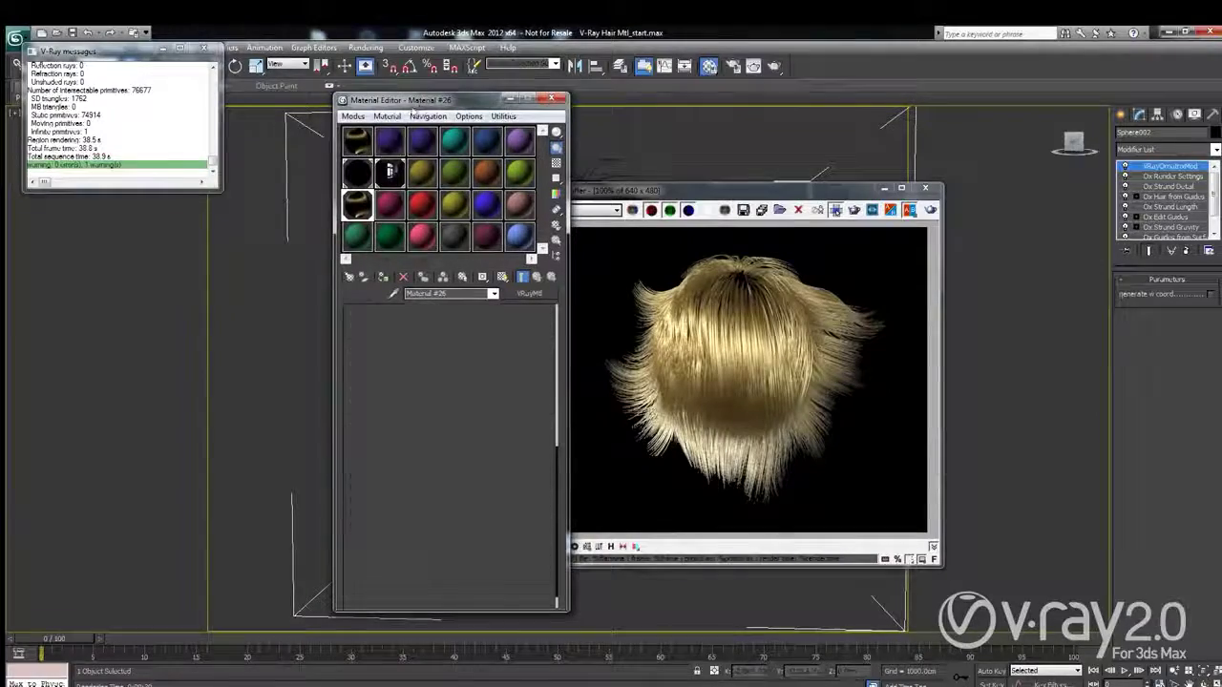
scroll(311, 327, "up", 5)
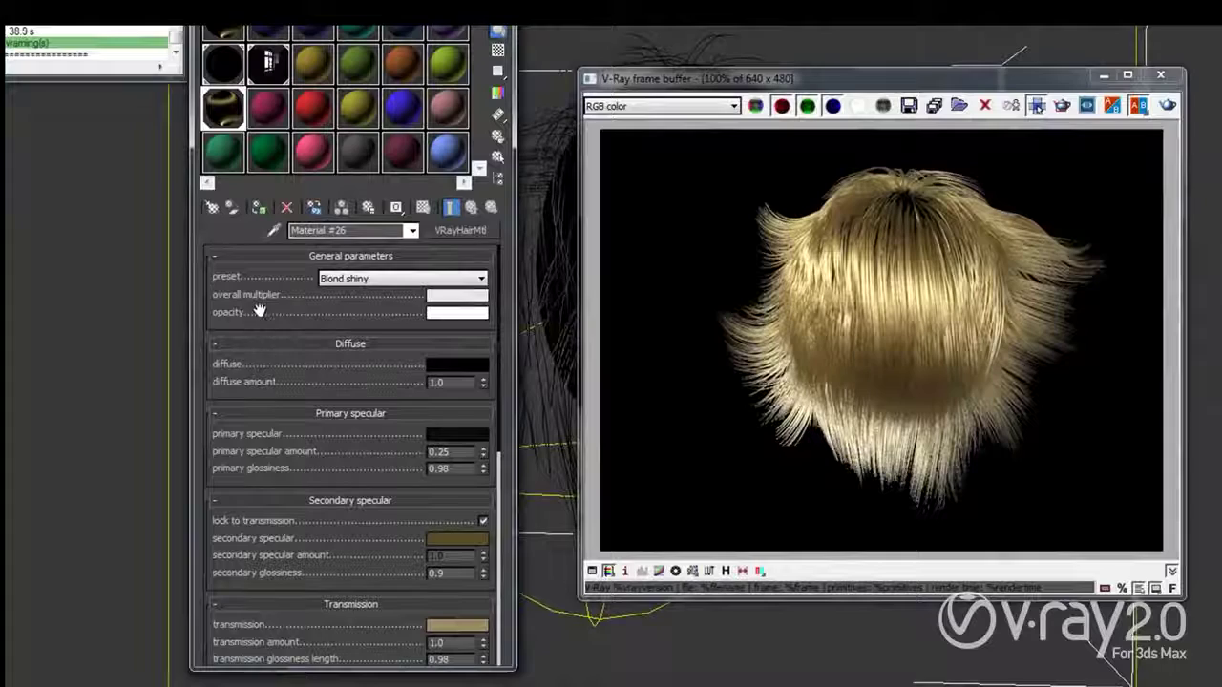
mouse_move(291, 473)
left_mouse_down()
mouse_move(307, 272)
mouse_move(292, 414)
mouse_move(277, 355)
mouse_move(282, 286)
mouse_move(286, 473)
left_mouse_up()
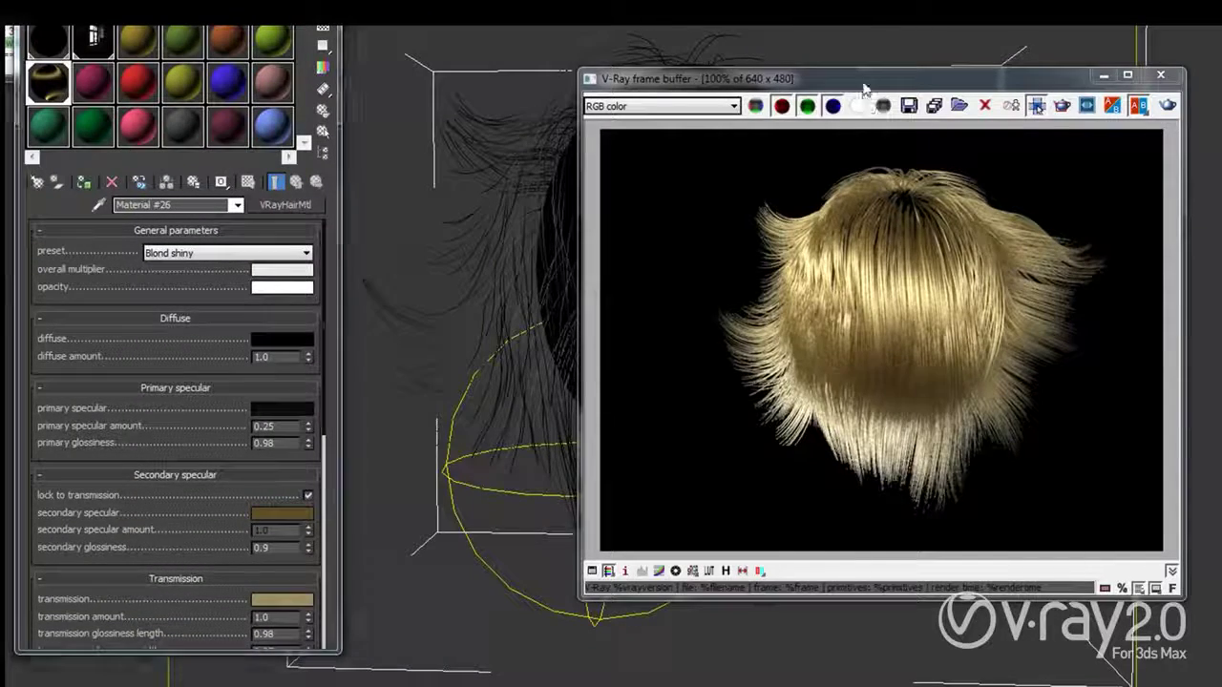
left_click_drag(864, 84, 1055, 96)
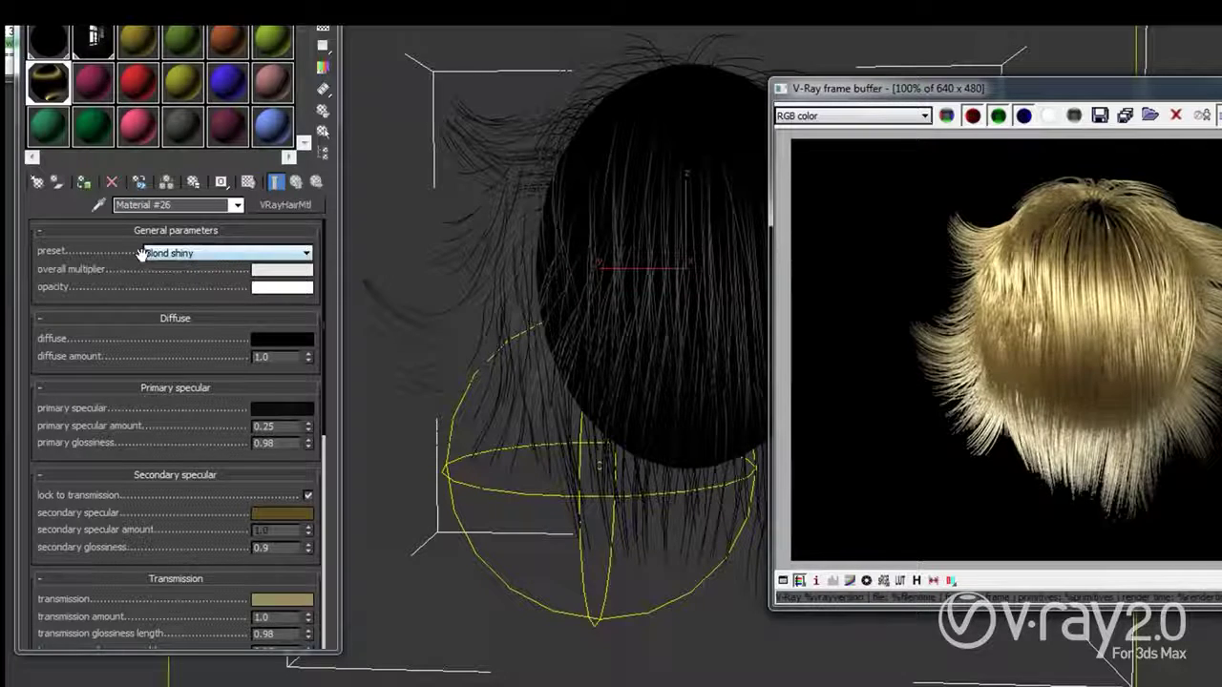
left_click(217, 256)
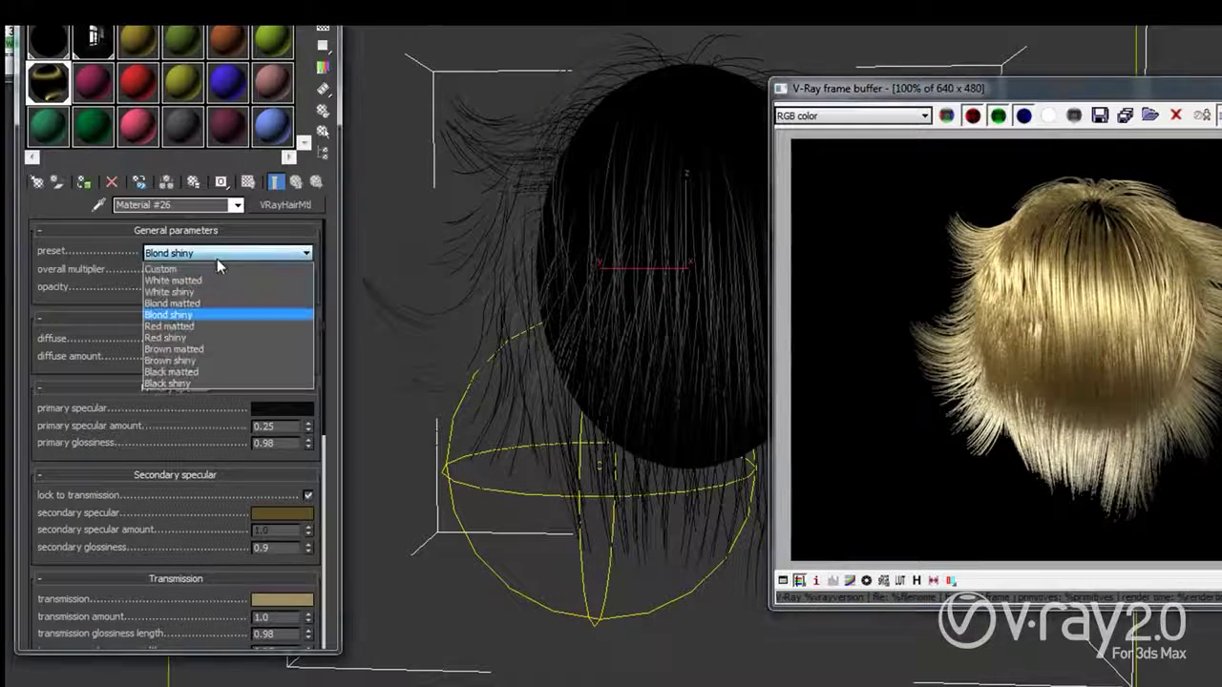
Apply the Red shiny preset to Material #26 and render the red hair.
left_click(177, 338)
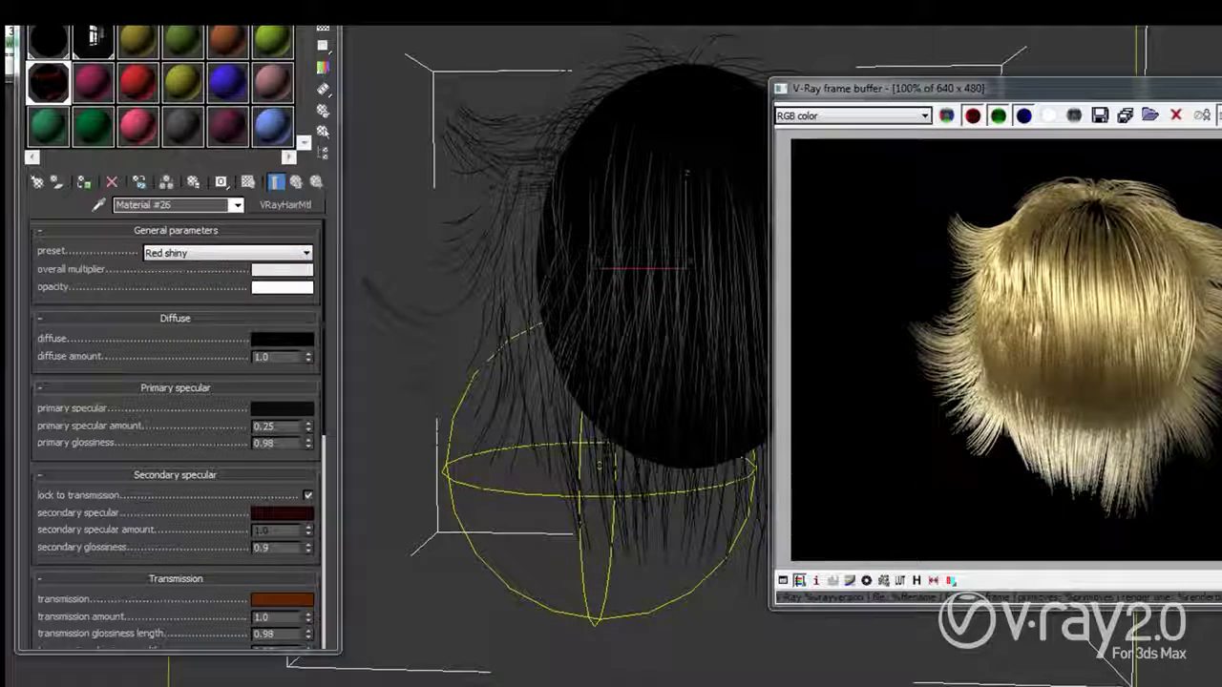
key("shift+q")
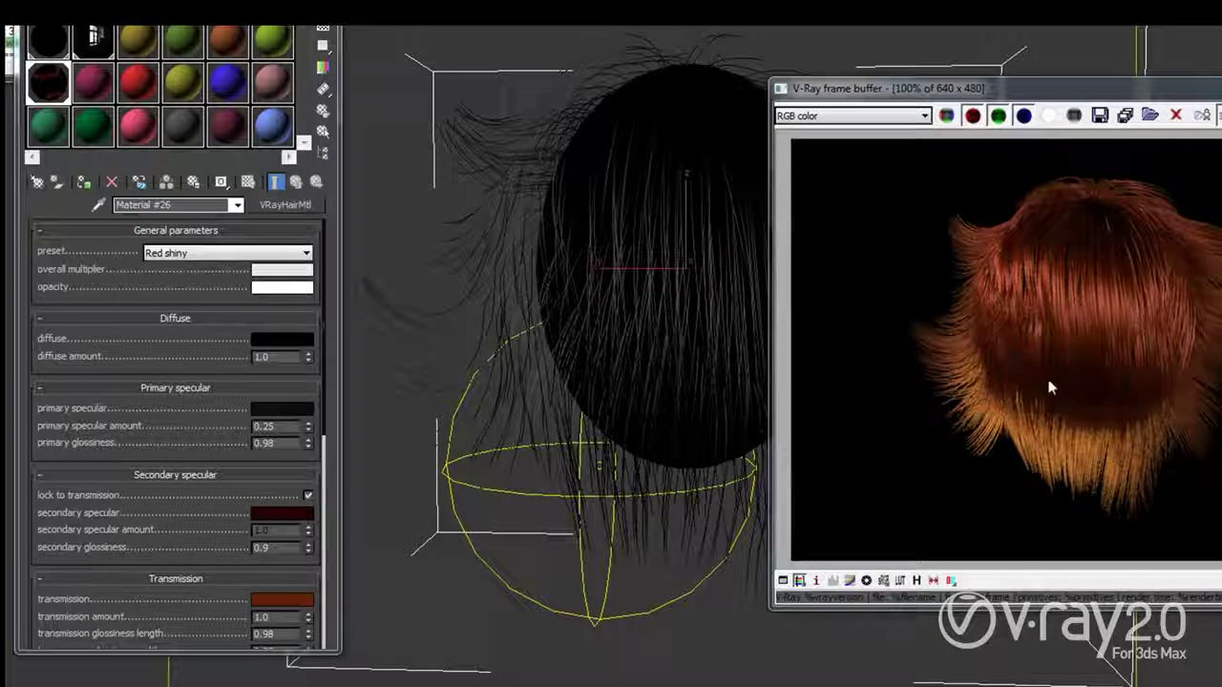
left_click(202, 253)
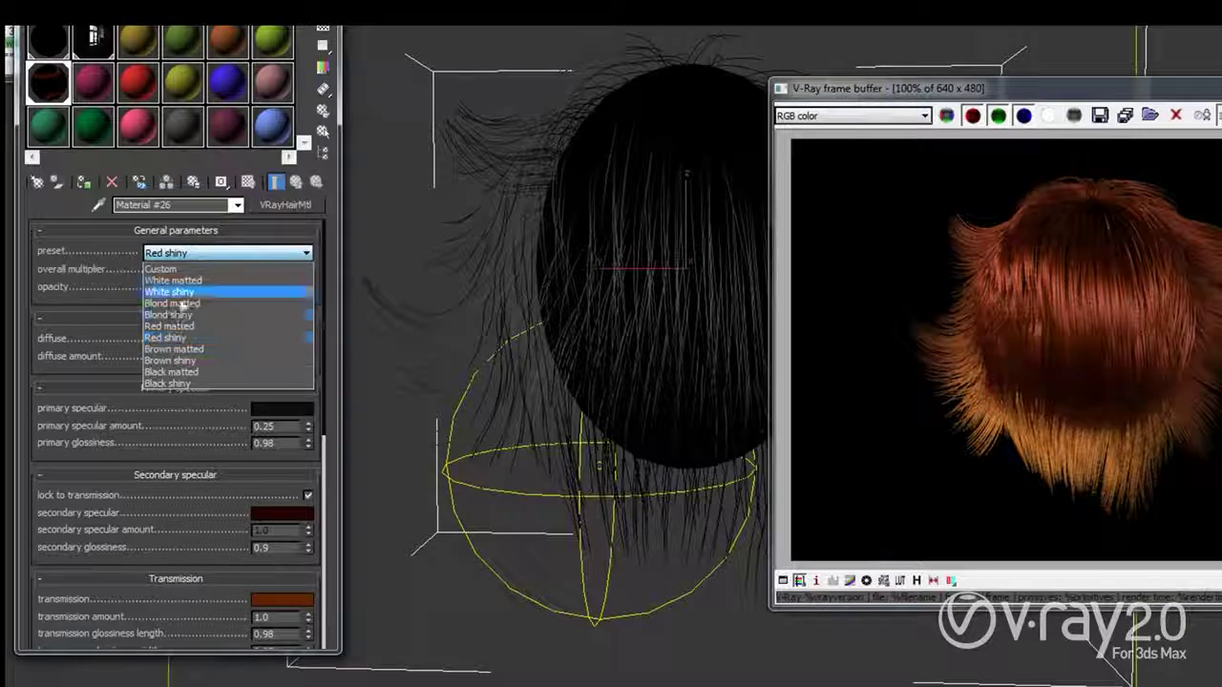
Use the Blond shiny preset with a green overall multiplier and render the green hair.
left_click(179, 315)
left_click(289, 272)
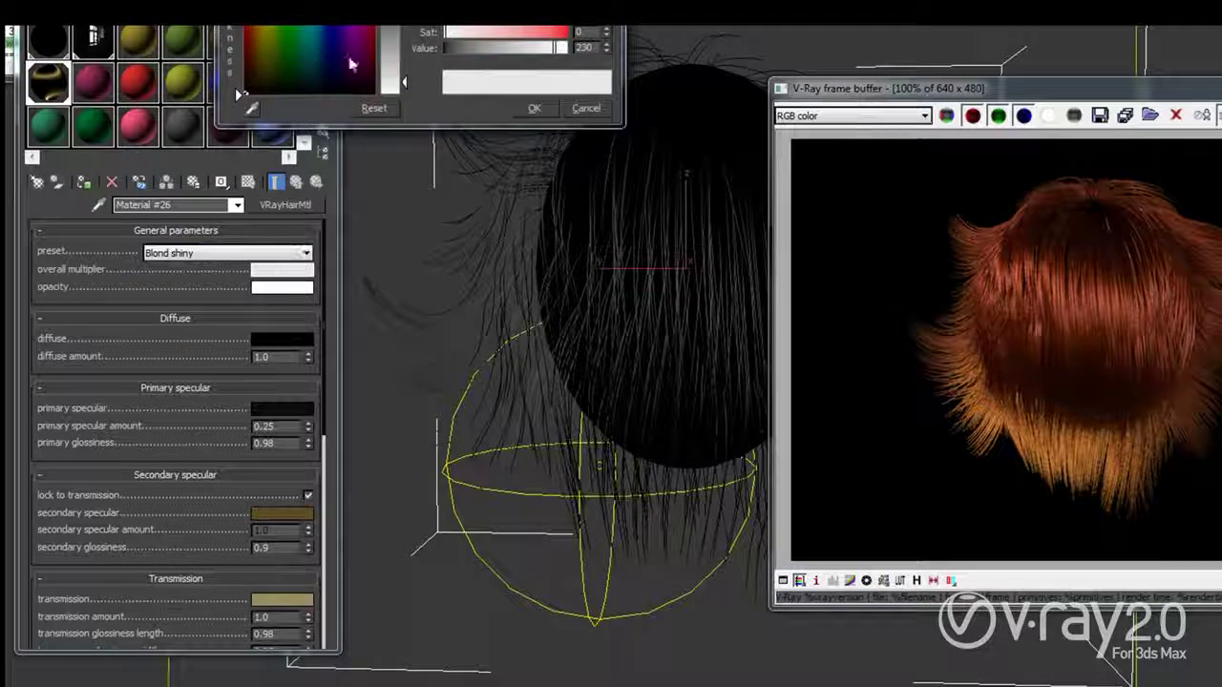
left_click_drag(403, 82, 446, 49)
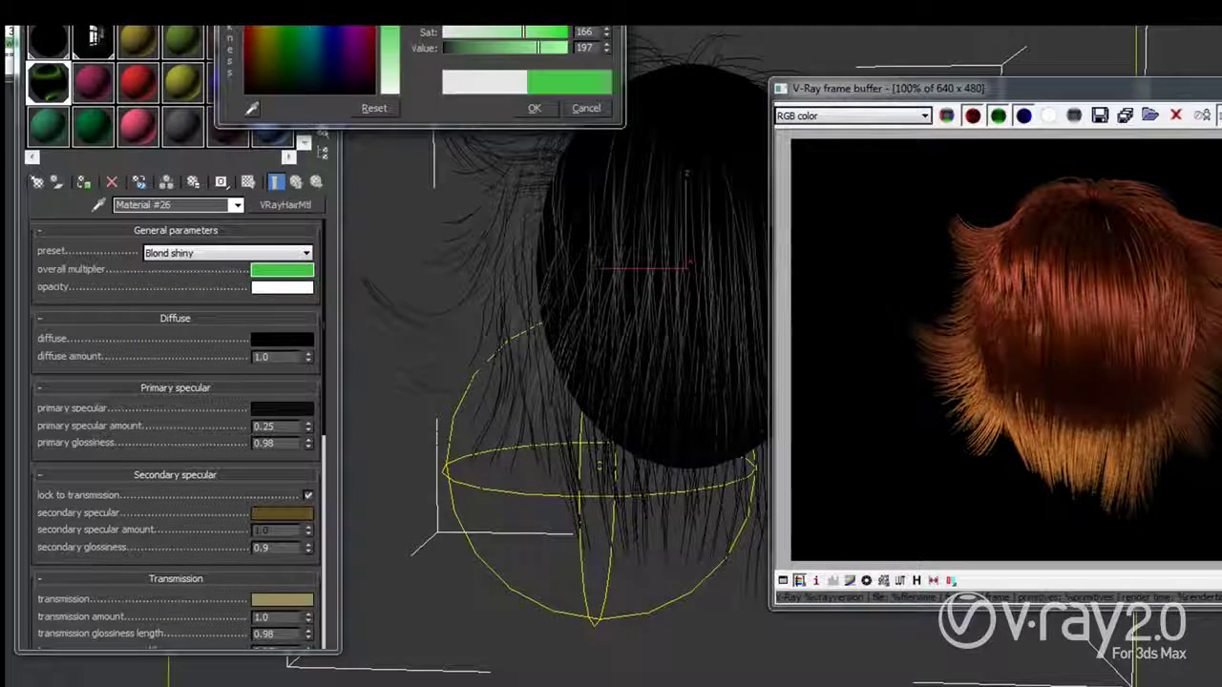
left_click(531, 109)
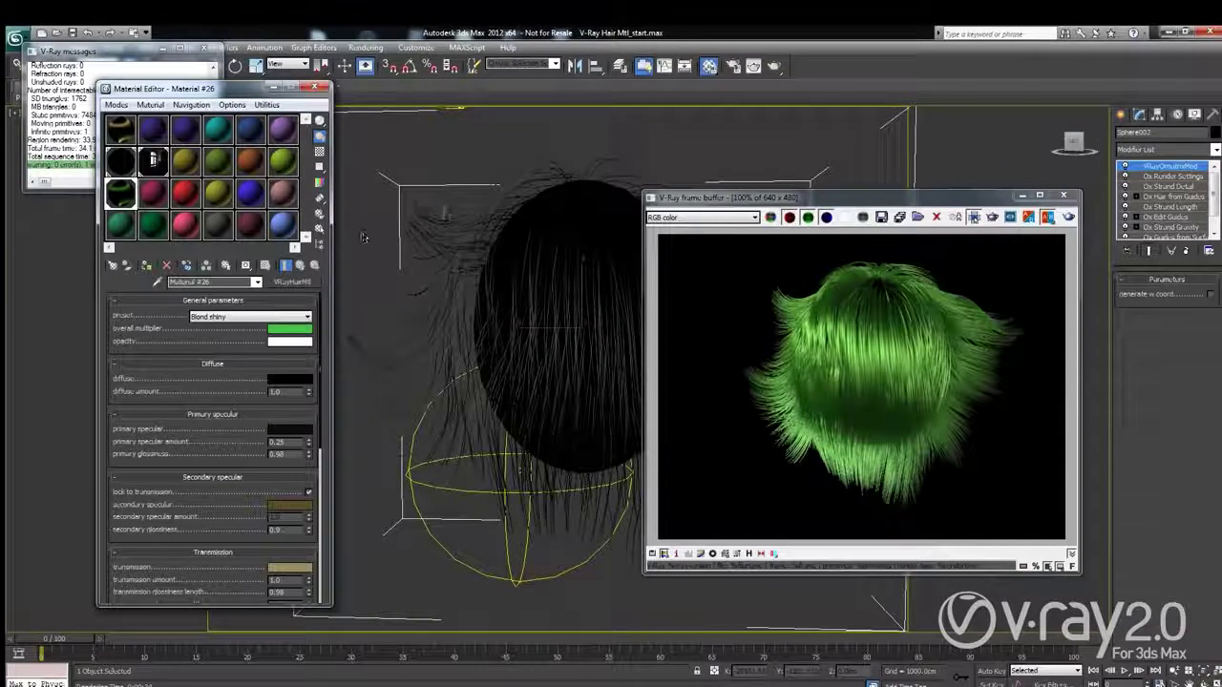
left_click(152, 192)
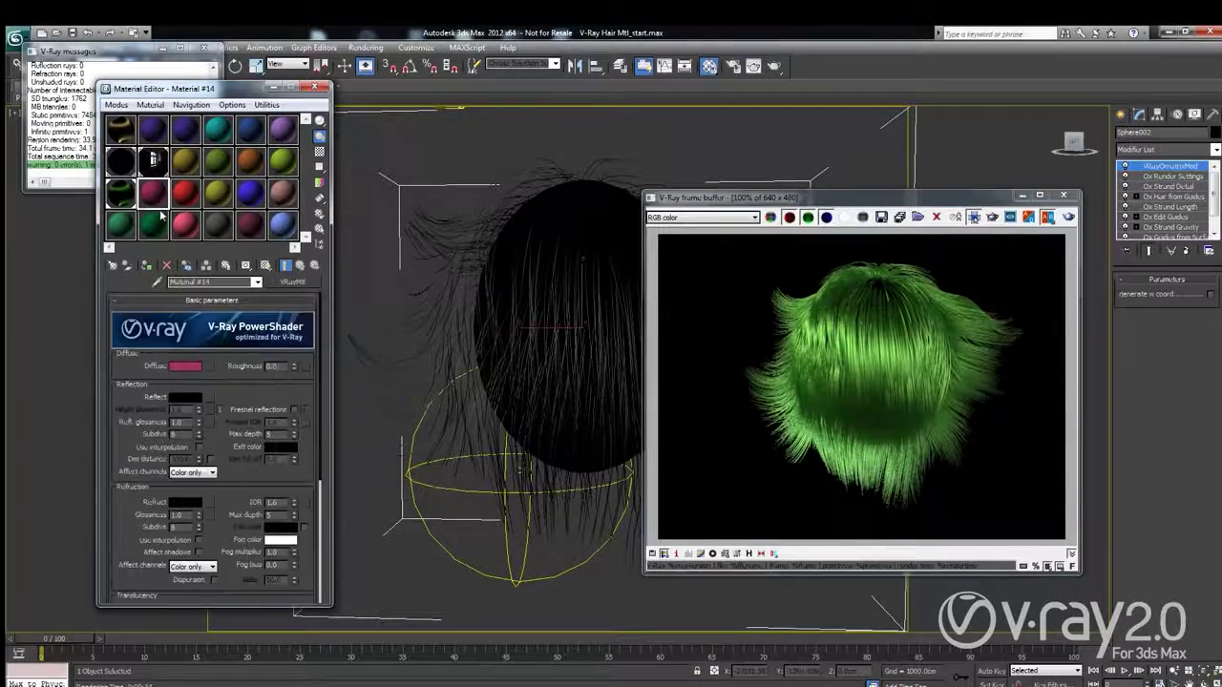
Change the pink slot's material type to VRayHairMtl through the Material/Map Browser.
left_click(291, 282)
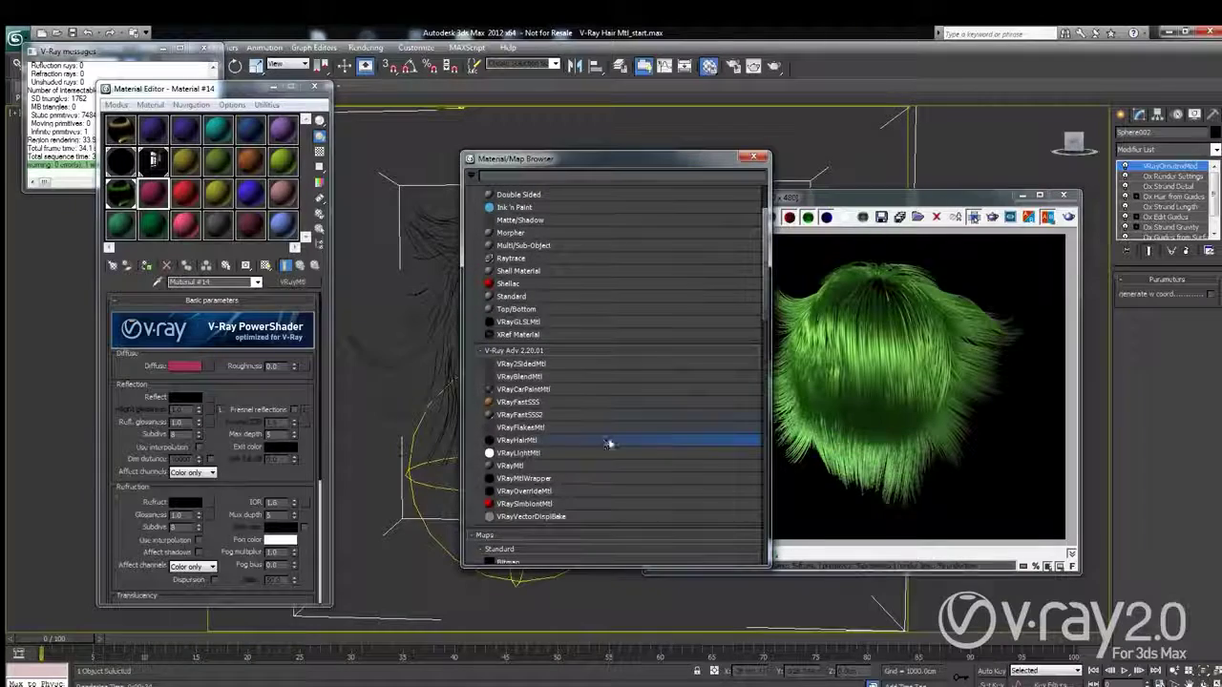
double_click(546, 441)
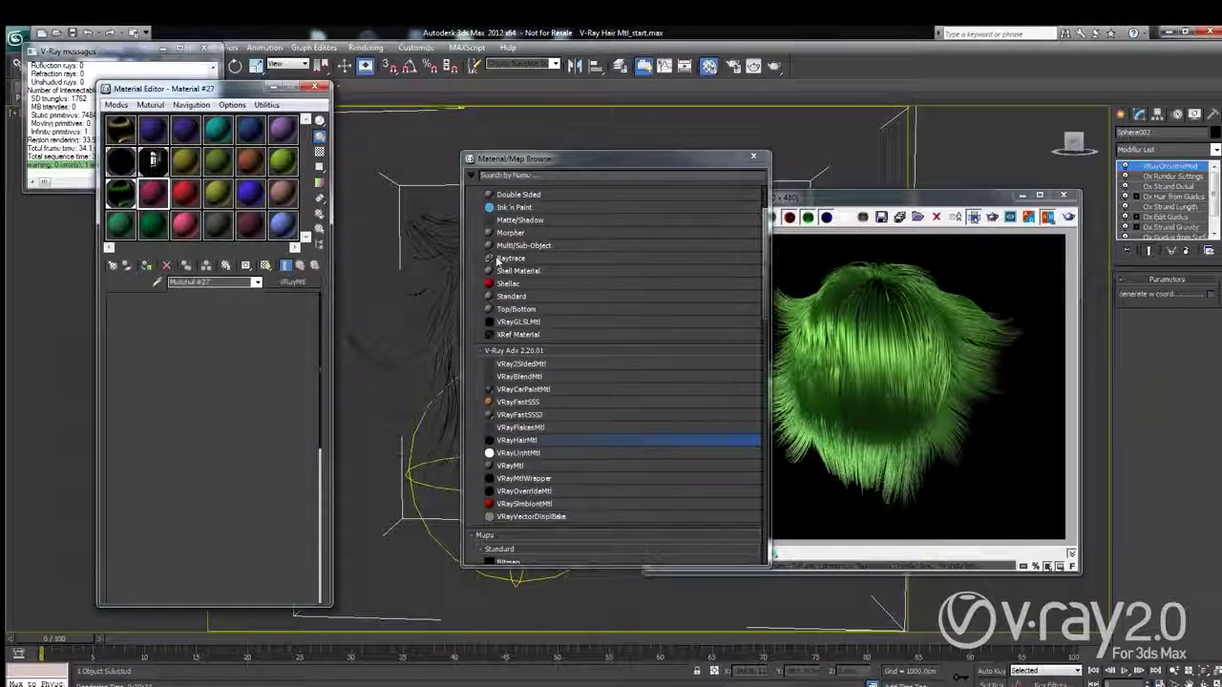
left_click(753, 157)
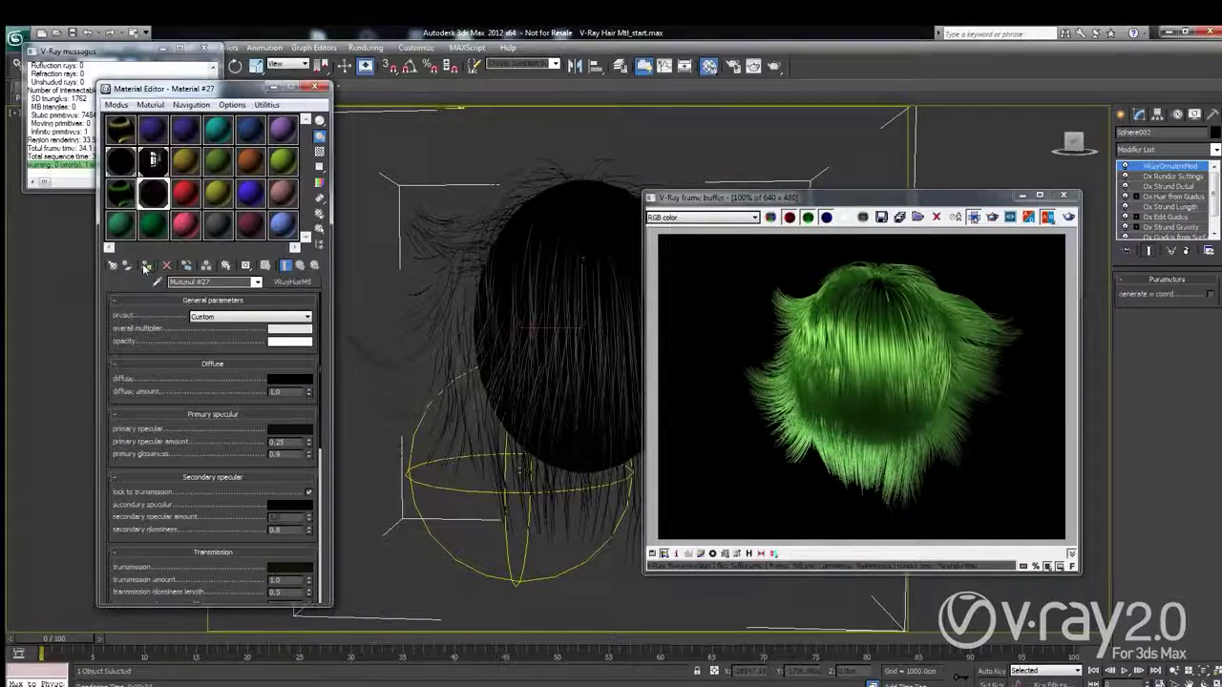
left_click(290, 428)
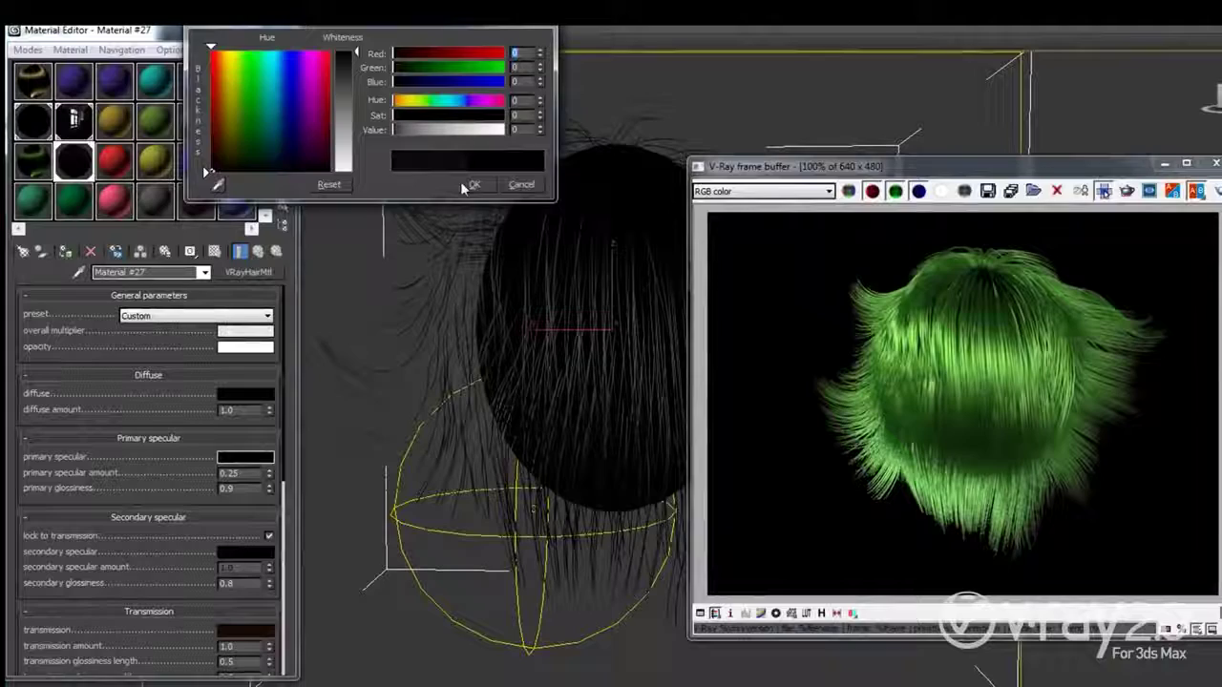
Check Material #27's primary specular and transmission colours.
left_click(449, 215)
left_click(247, 631)
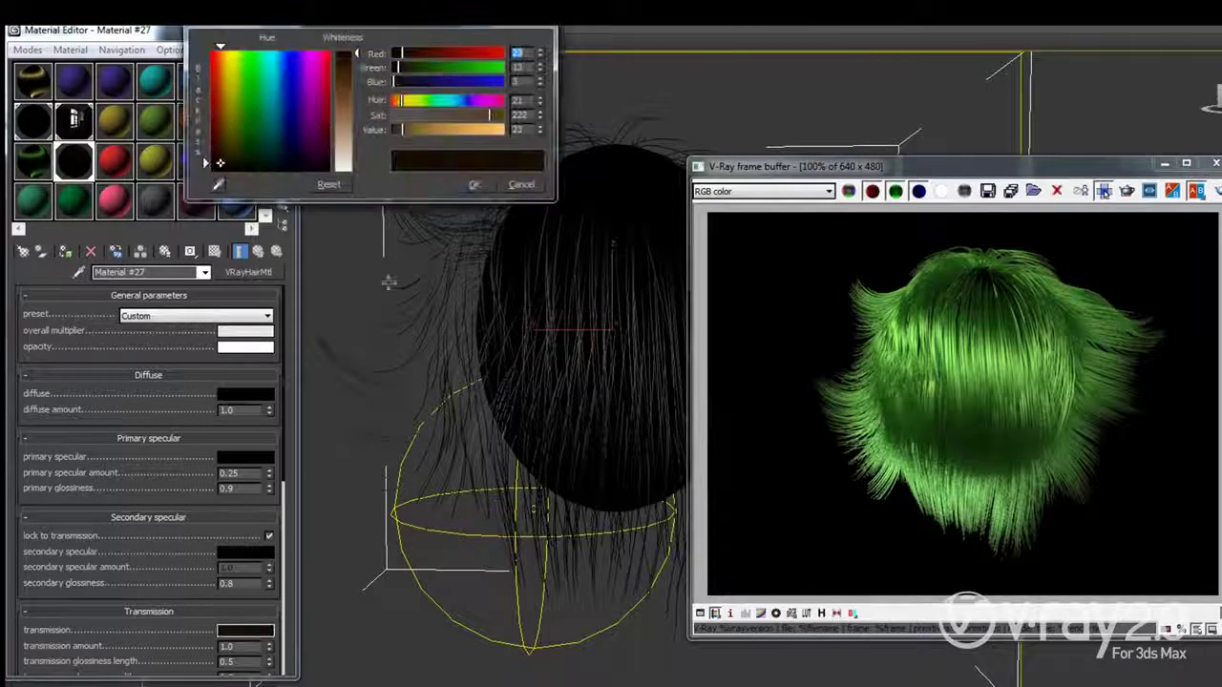
left_click(474, 184)
scroll(138, 350, "down", 2)
scroll(141, 349, "down", 1)
scroll(142, 345, "down", 1)
scroll(142, 345, "up", 1)
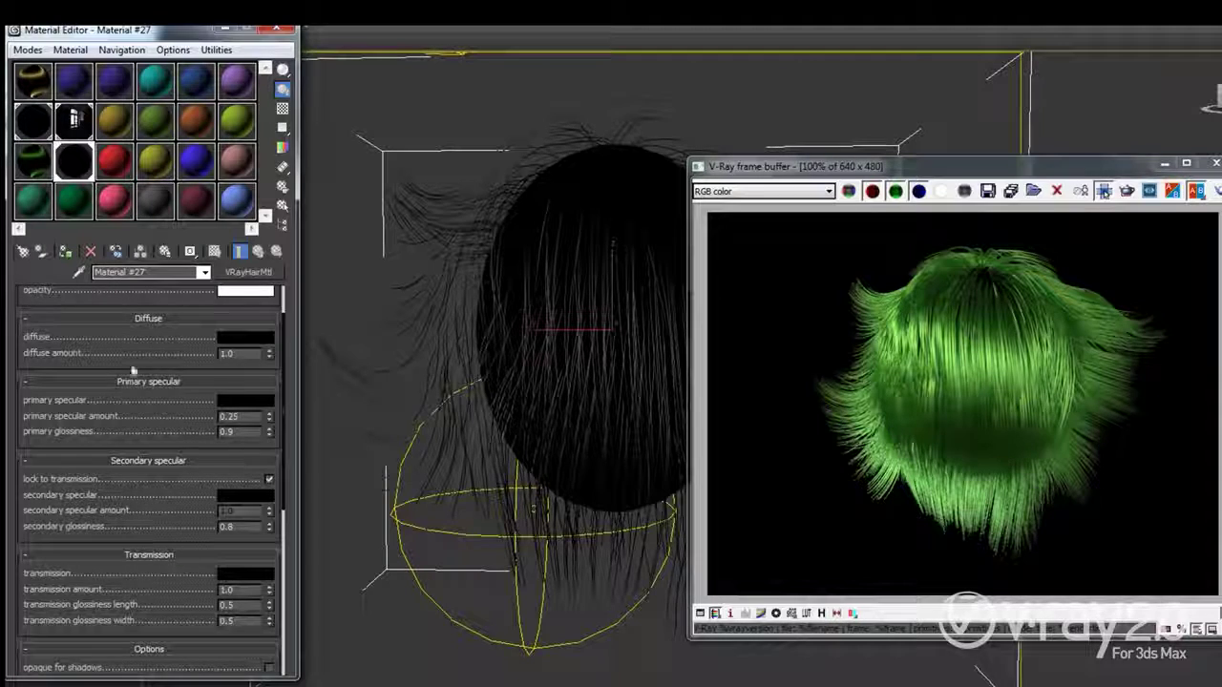
scroll(134, 370, "up", 2)
Set the hair's diffuse colour to dark navy and render it.
left_click(245, 371)
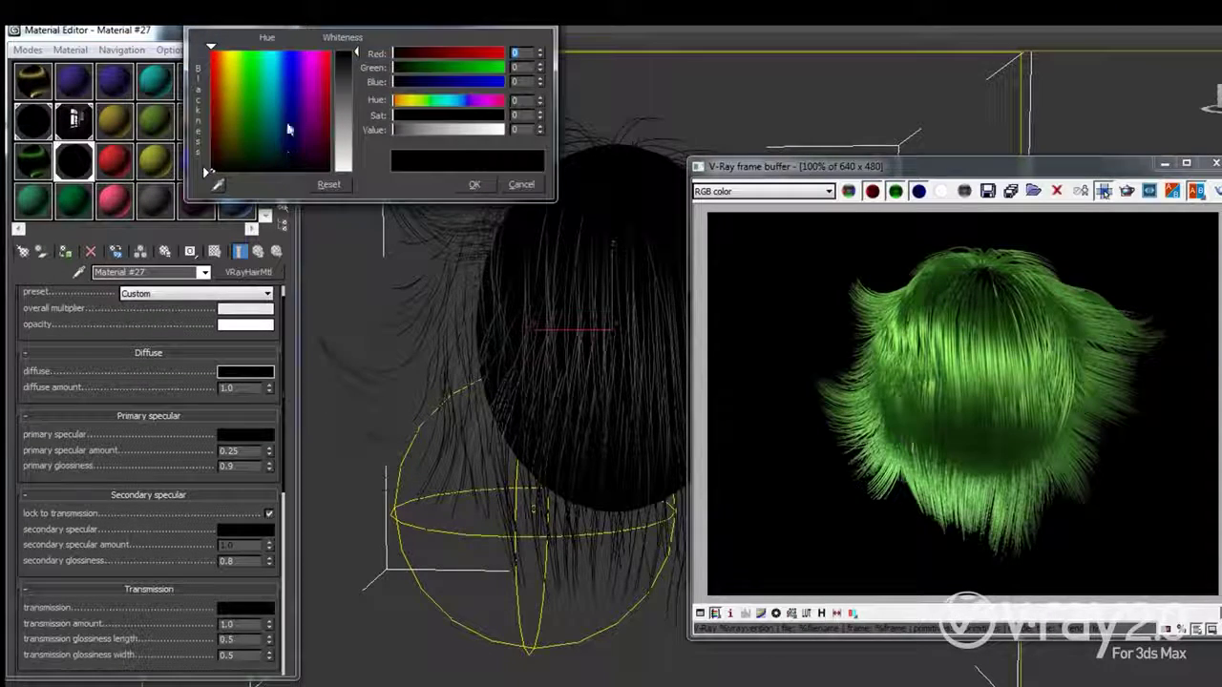
left_click_drag(289, 129, 296, 102)
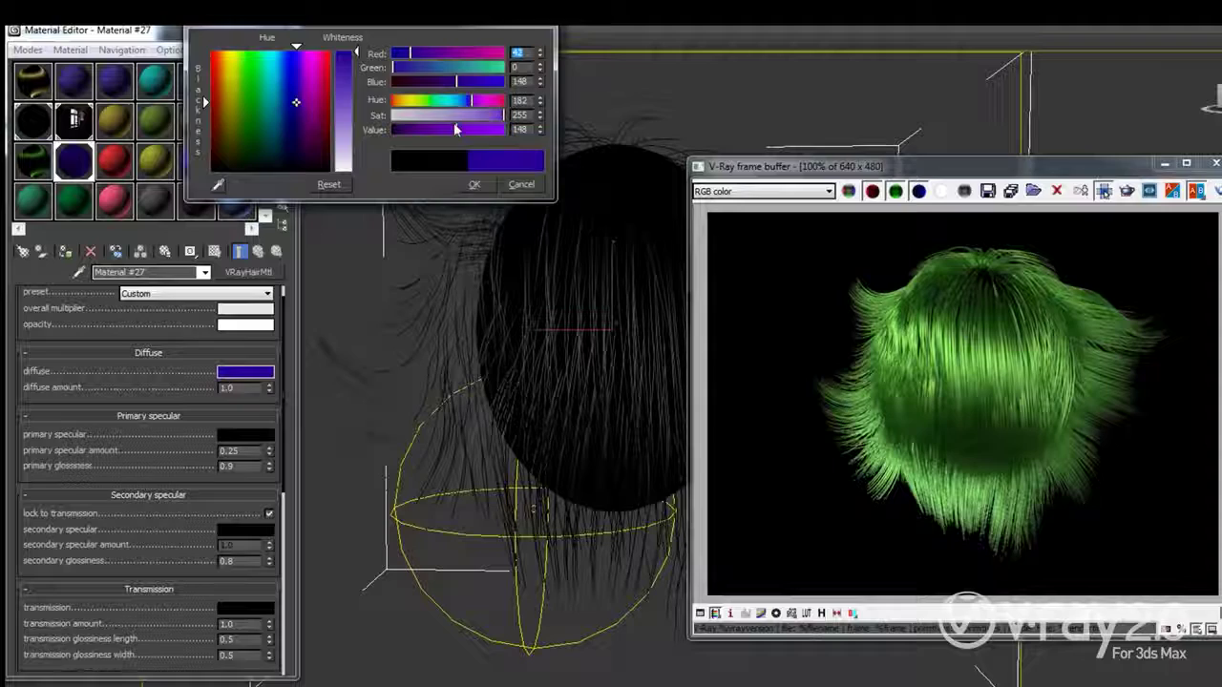
left_click_drag(456, 128, 415, 129)
left_click(474, 184)
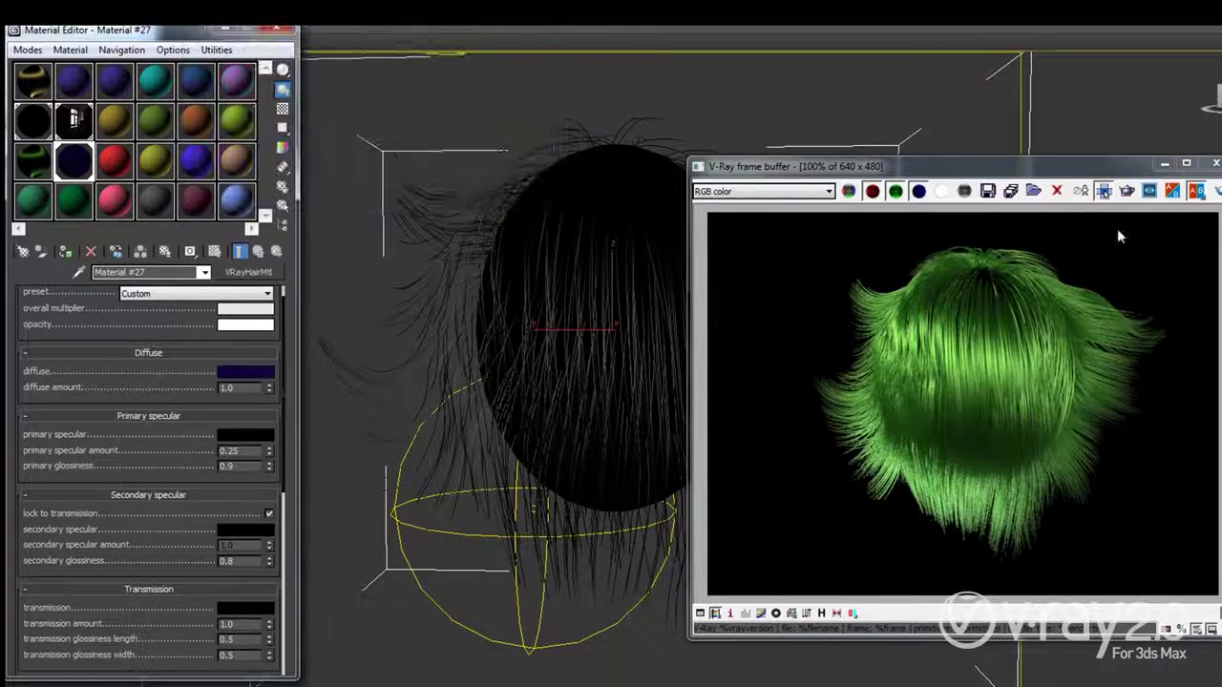
left_click(1118, 236)
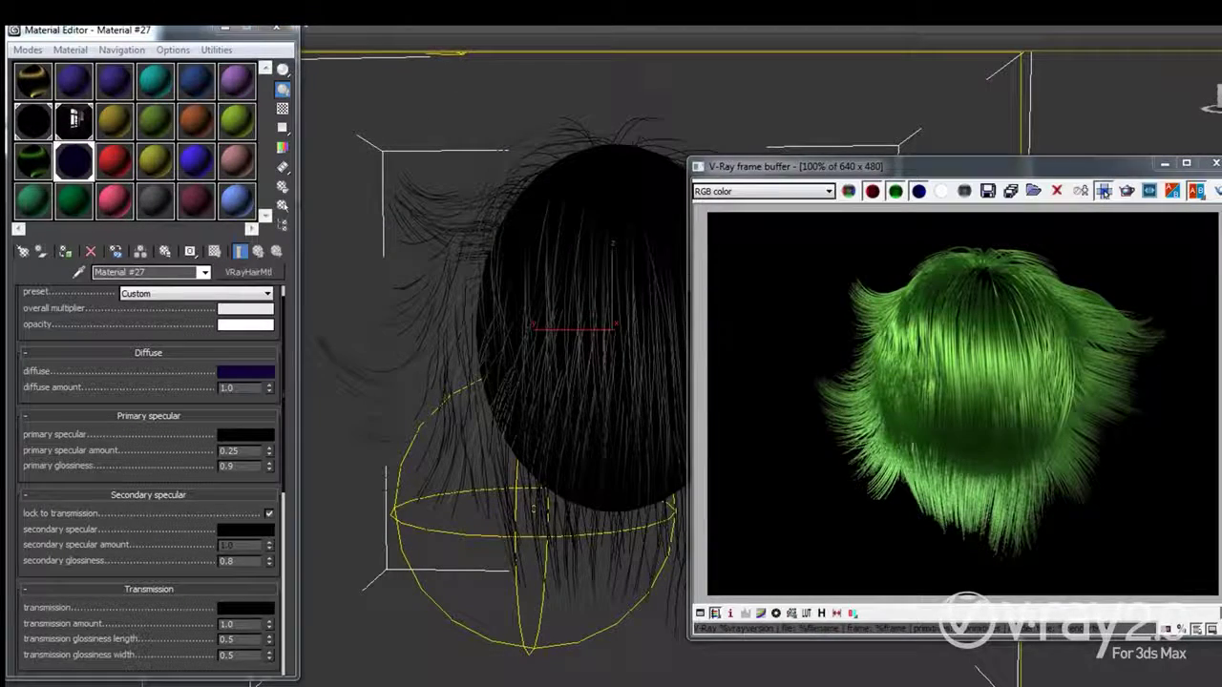
key("shift+q")
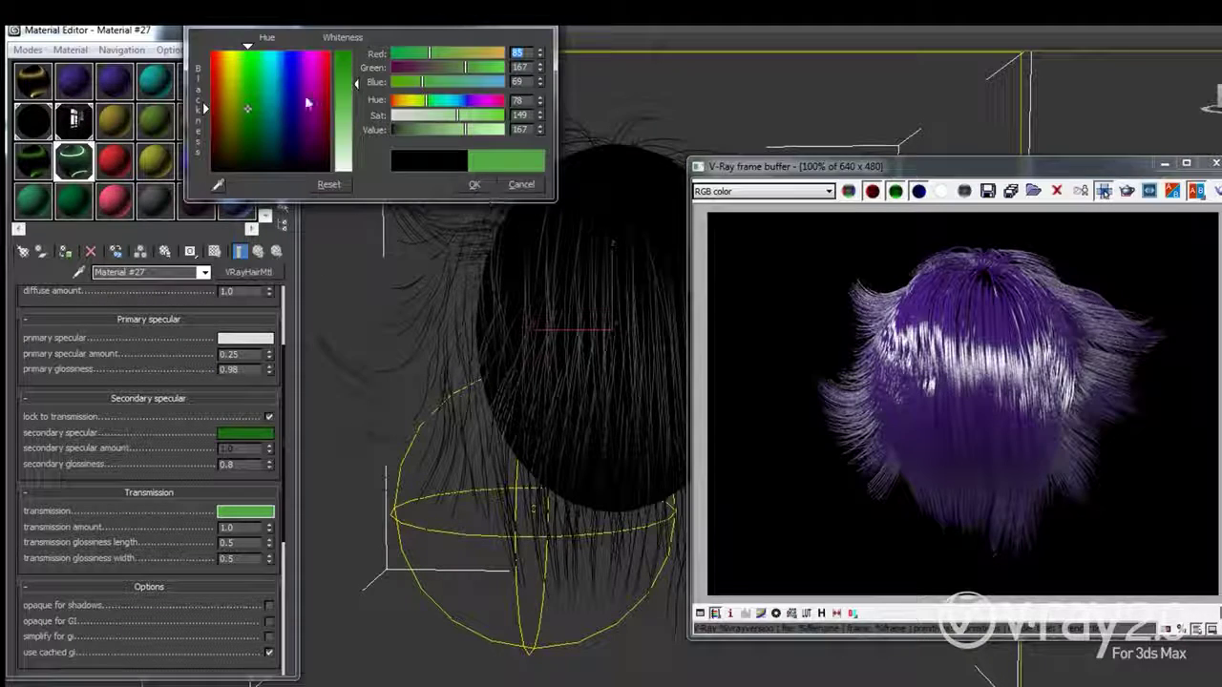
Shift the specular and transmission colours to blue and re-render the hair.
left_click_drag(308, 103, 277, 110)
left_click(471, 183)
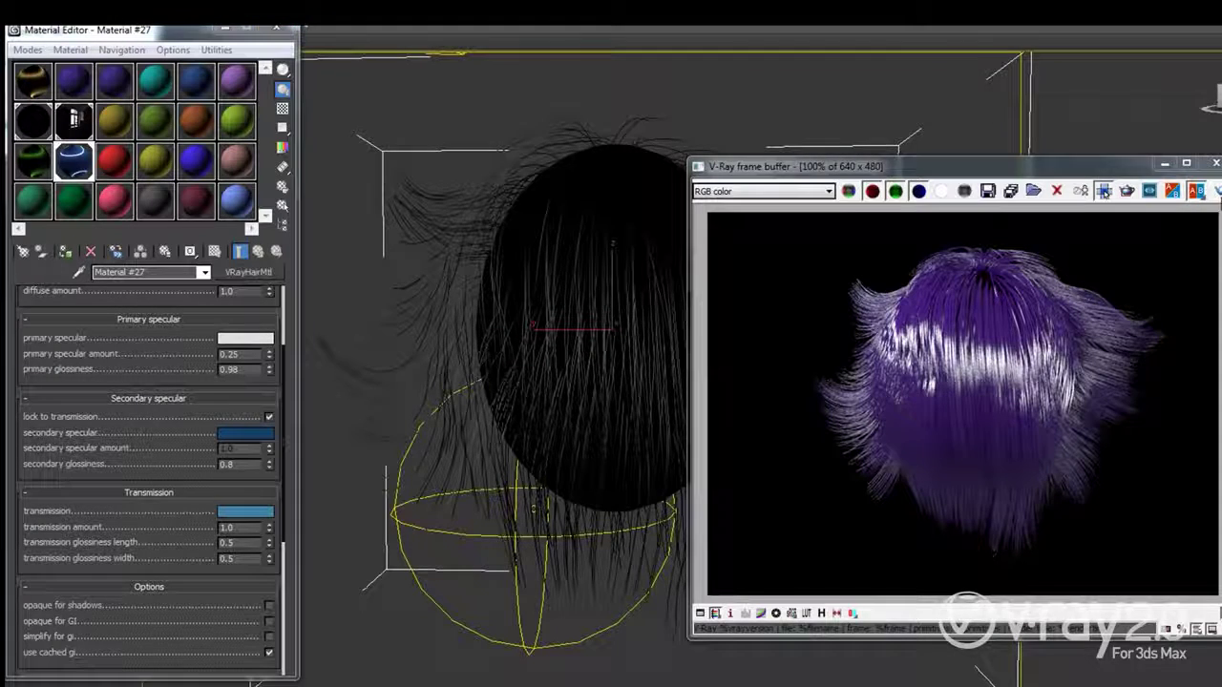
key("shift+q")
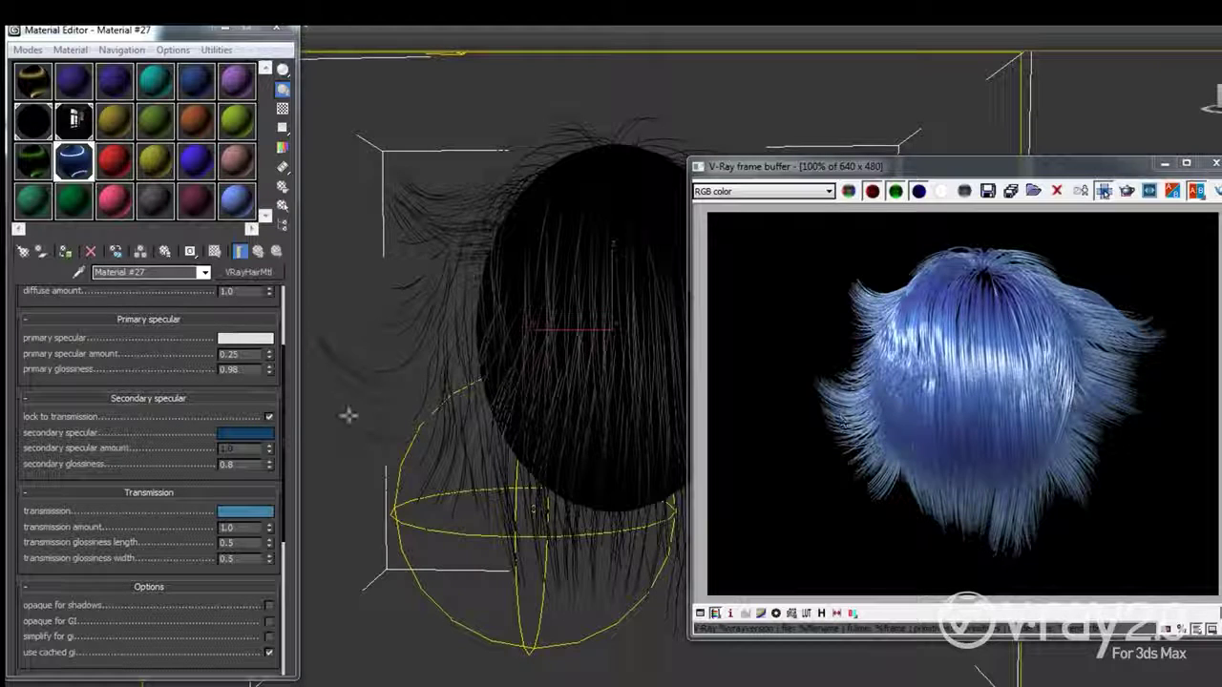
double_click(230, 464)
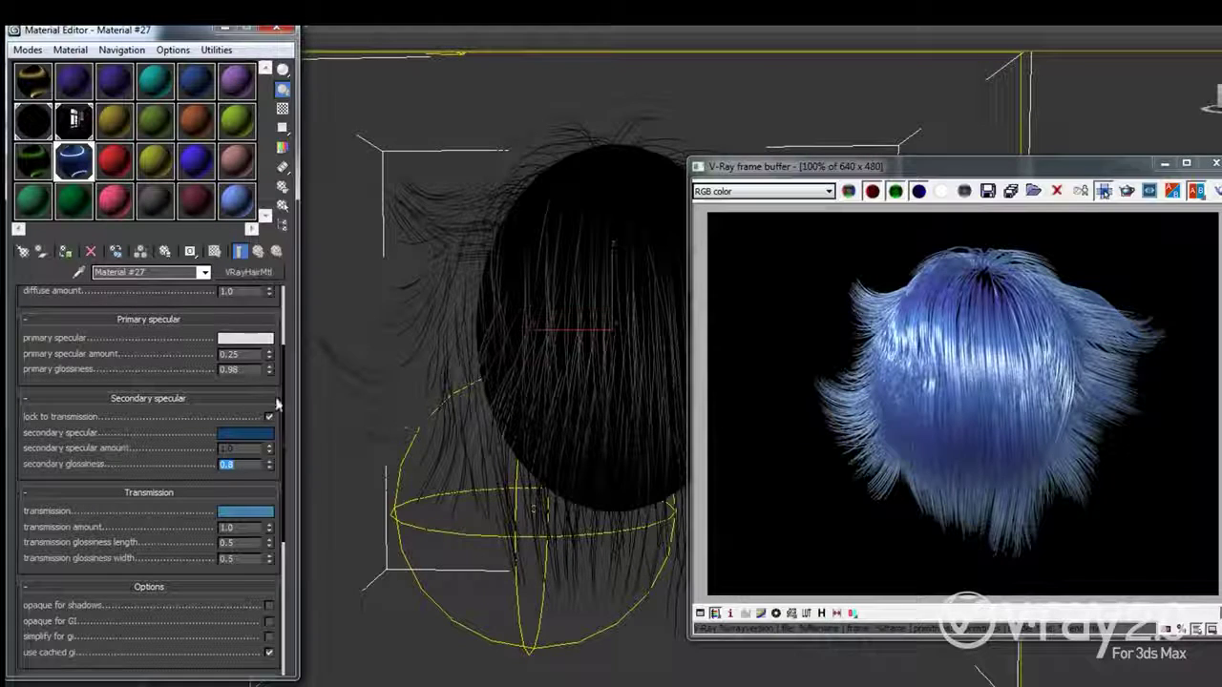
scroll(143, 391, "up", 2)
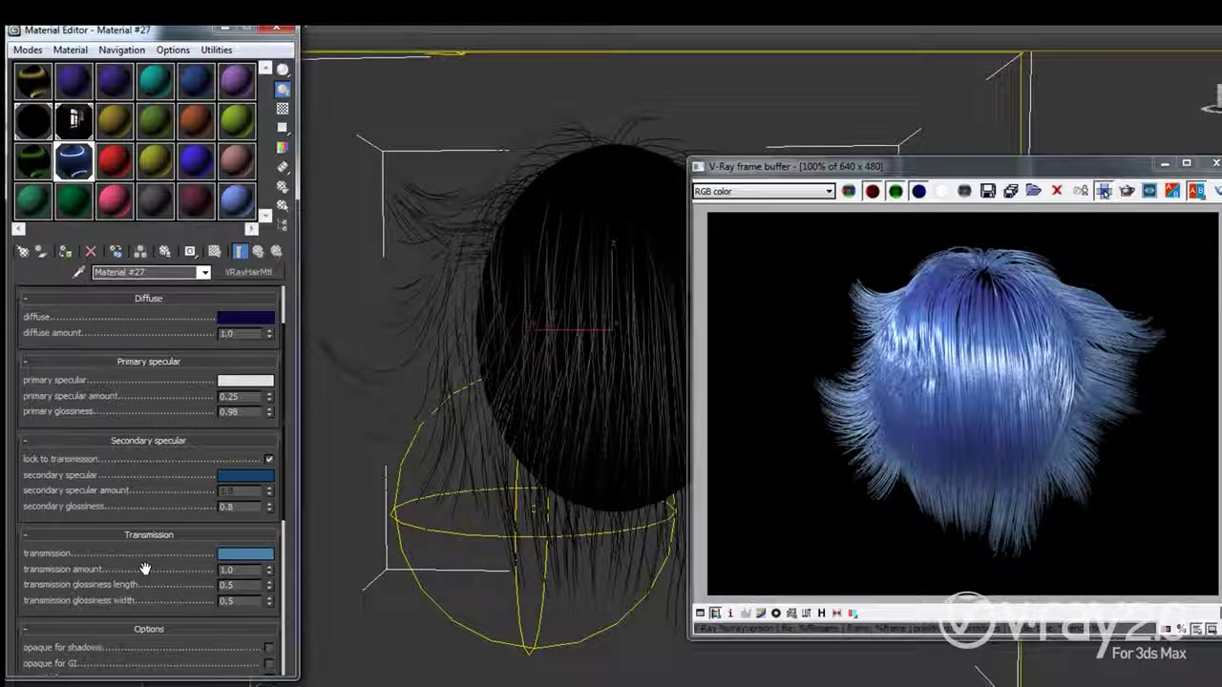
scroll(154, 440, "up", 2)
scroll(162, 382, "up", 2)
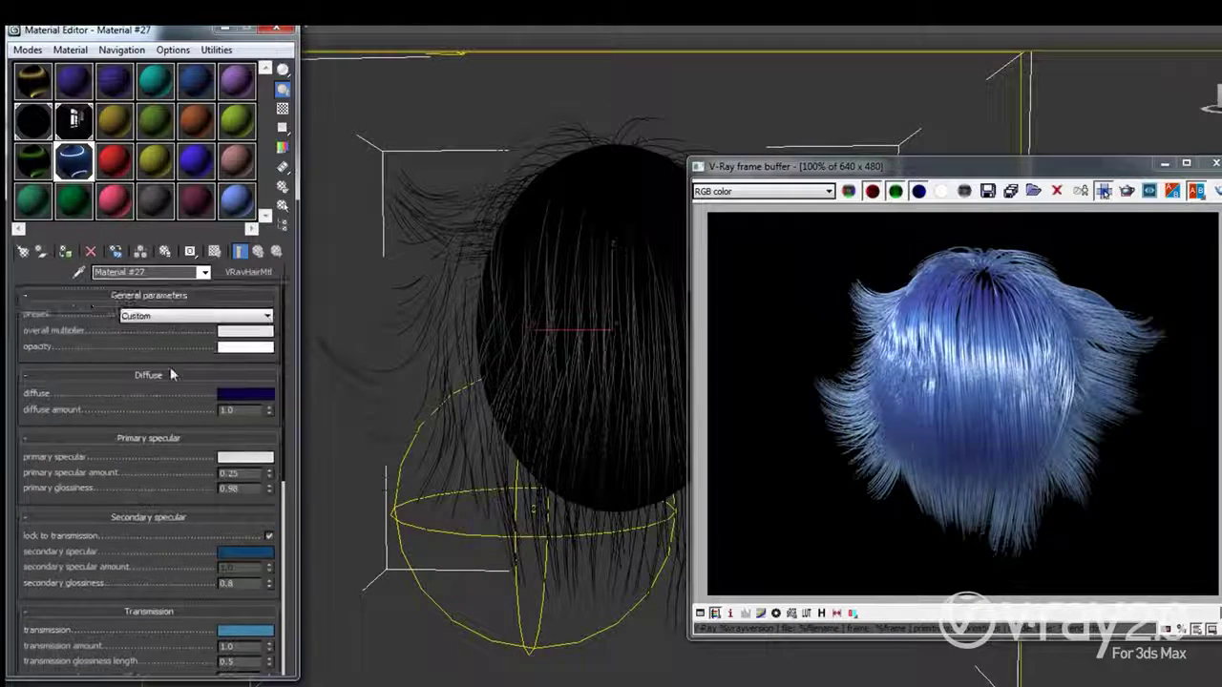
left_click(166, 316)
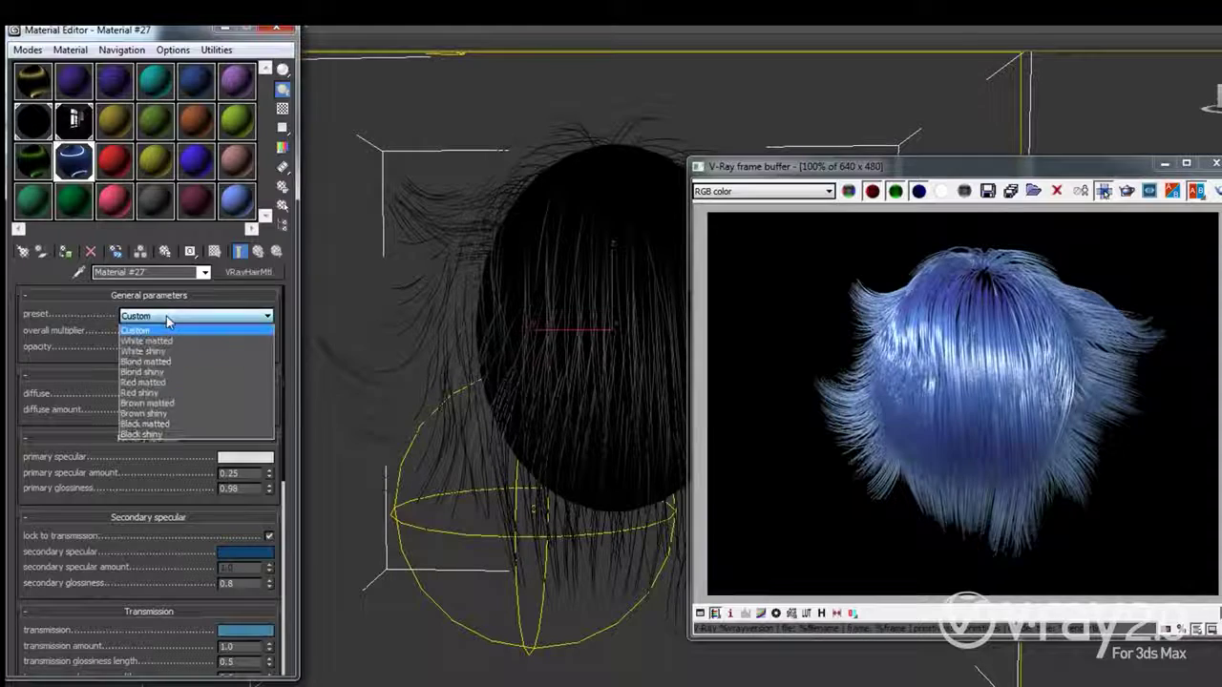
left_click(154, 372)
left_click_drag(157, 571, 165, 429)
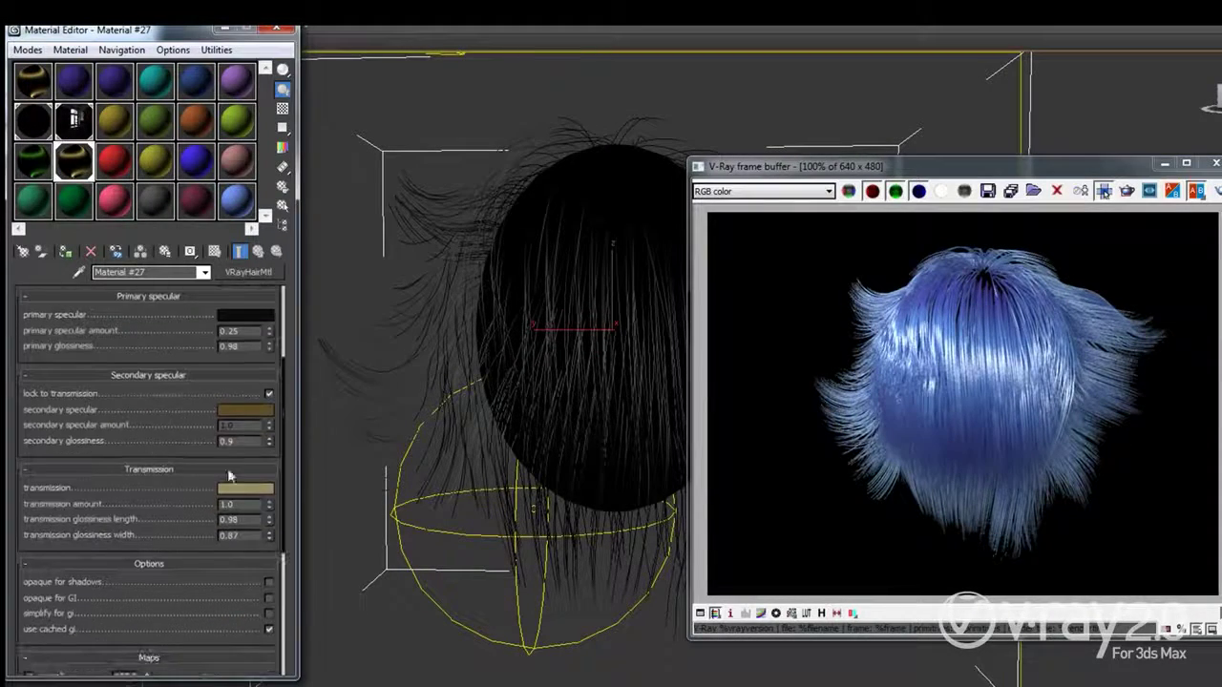
left_click(1216, 193)
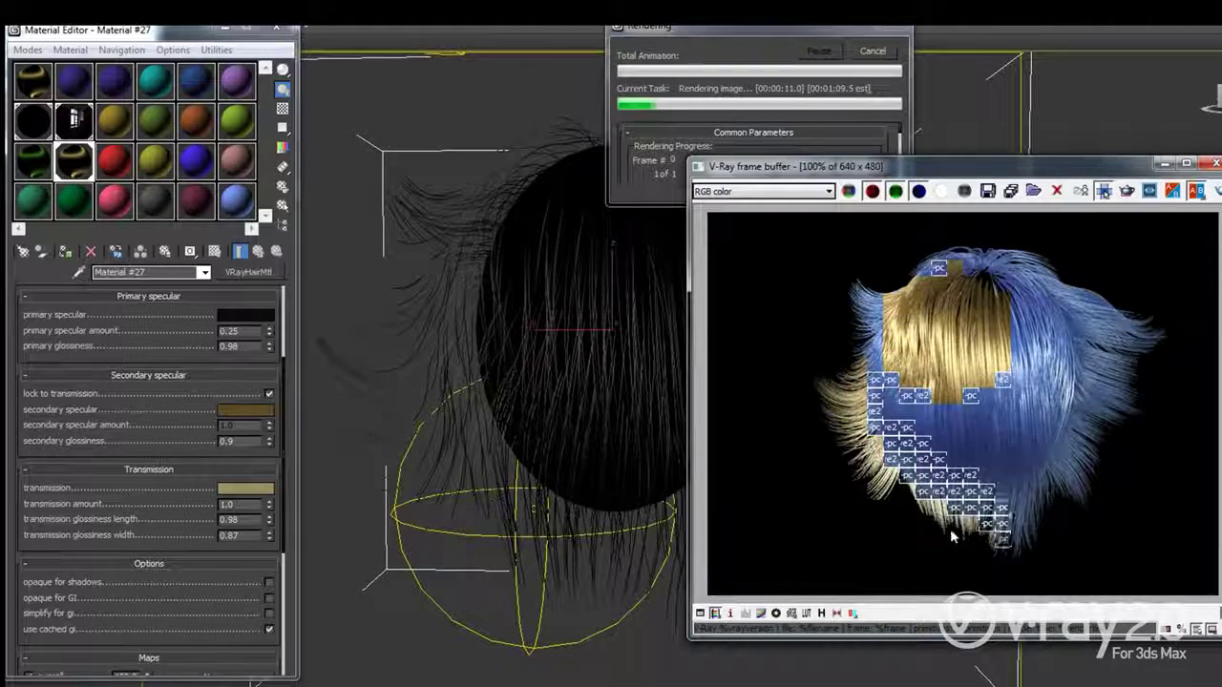
scroll(1007, 535, "up", 1)
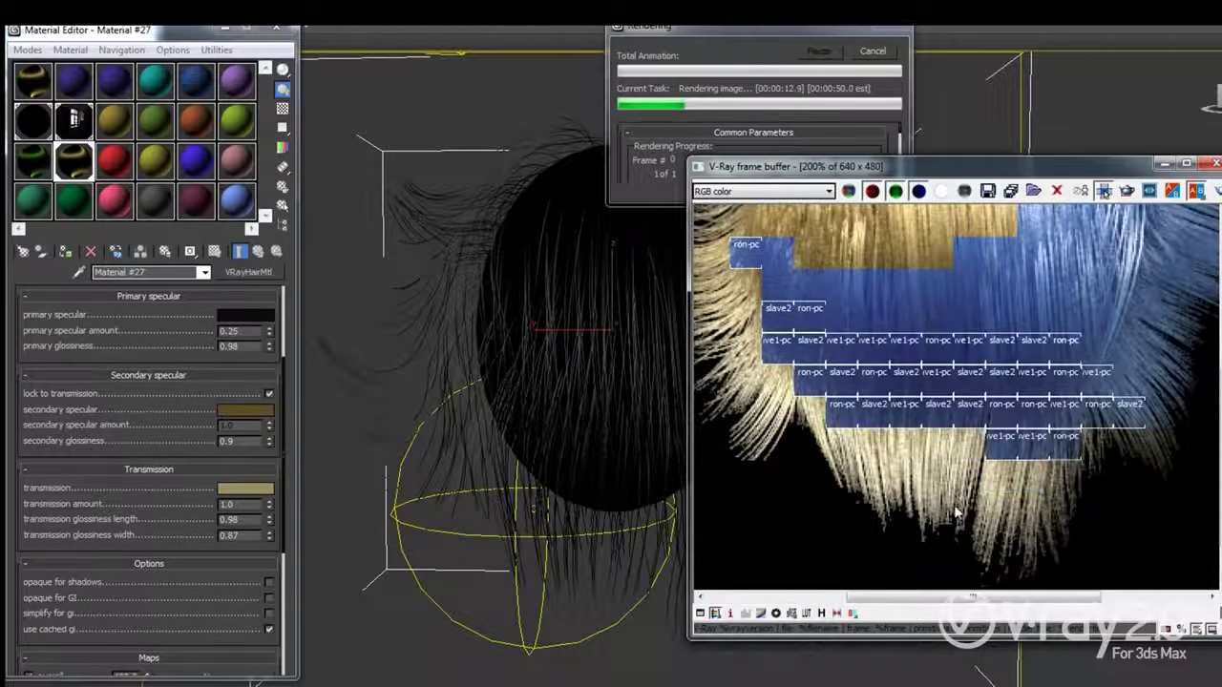
scroll(940, 470, "down", 1)
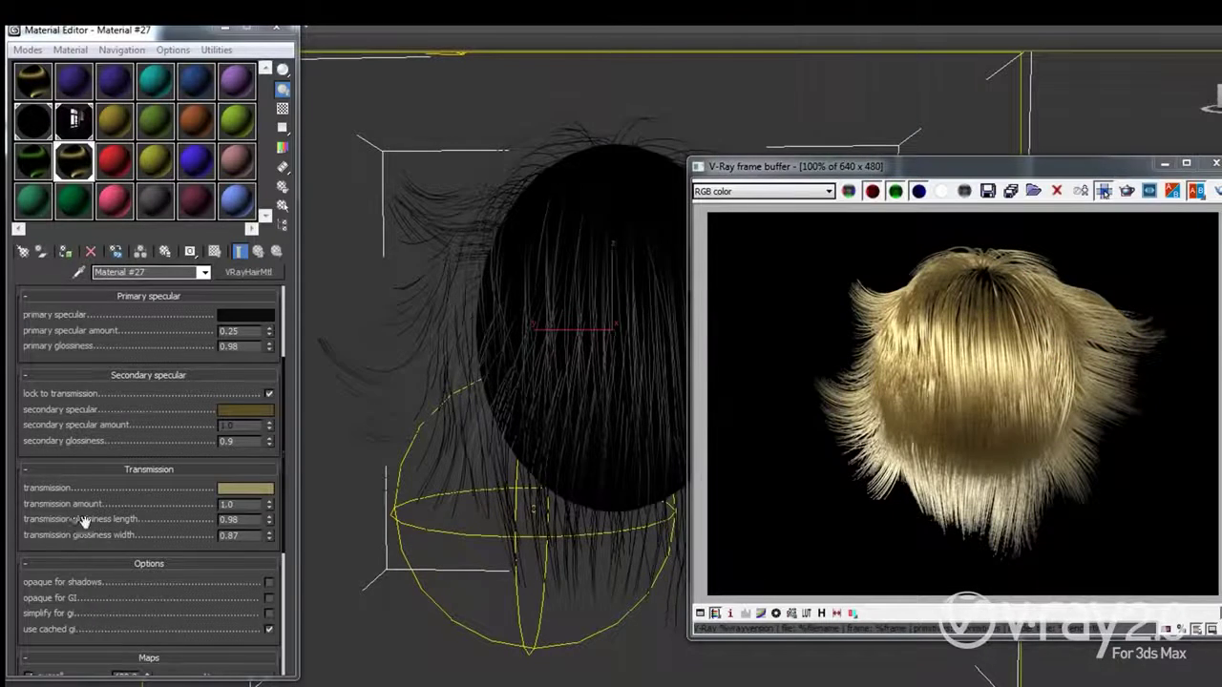
left_click_drag(76, 526, 65, 434)
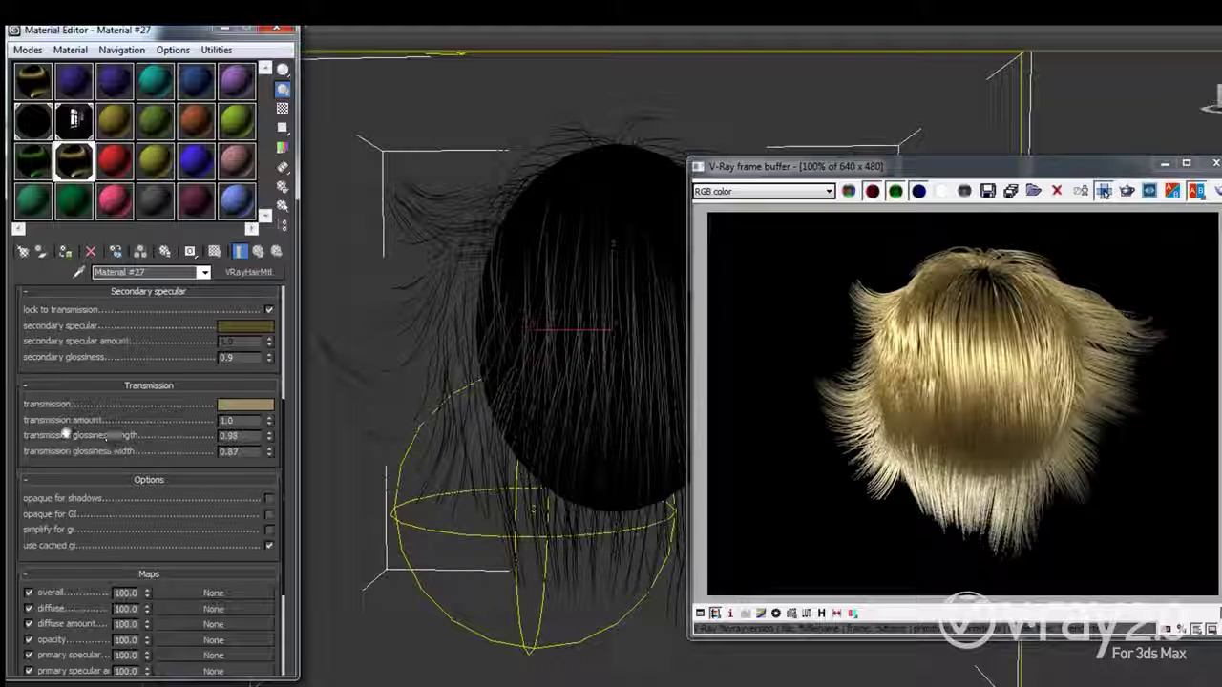
double_click(245, 435)
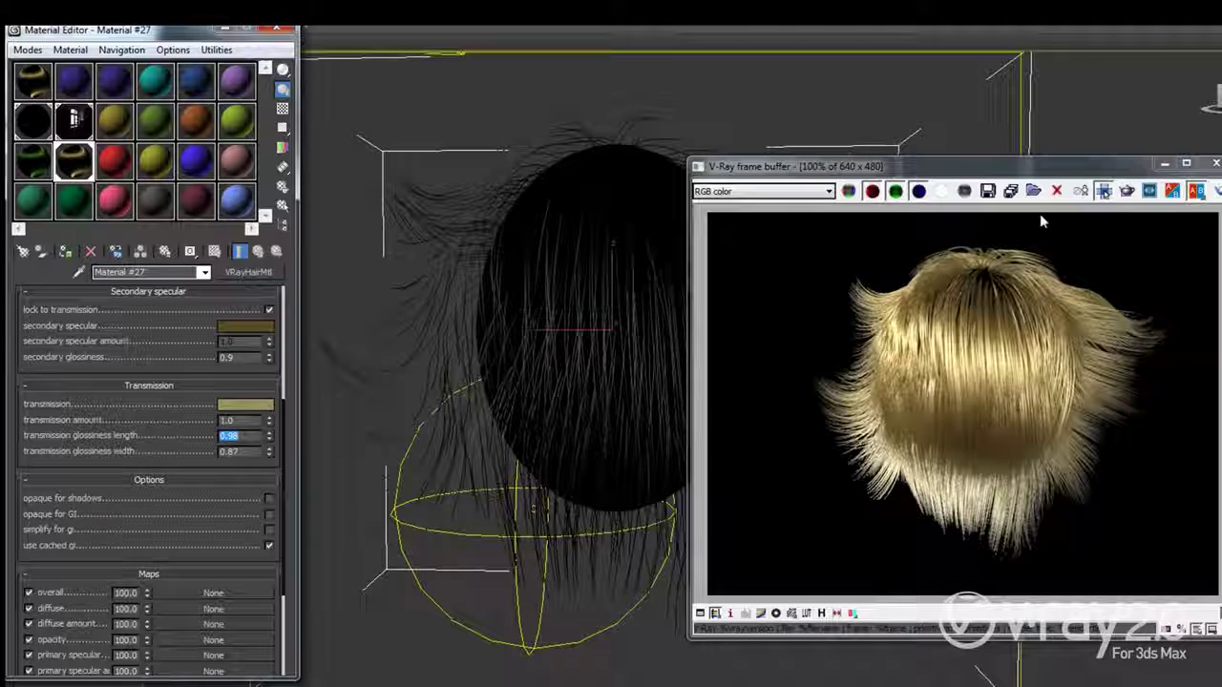
Remove both old renders from VFB history and save the current blond render.
left_click(823, 615)
left_click(134, 241)
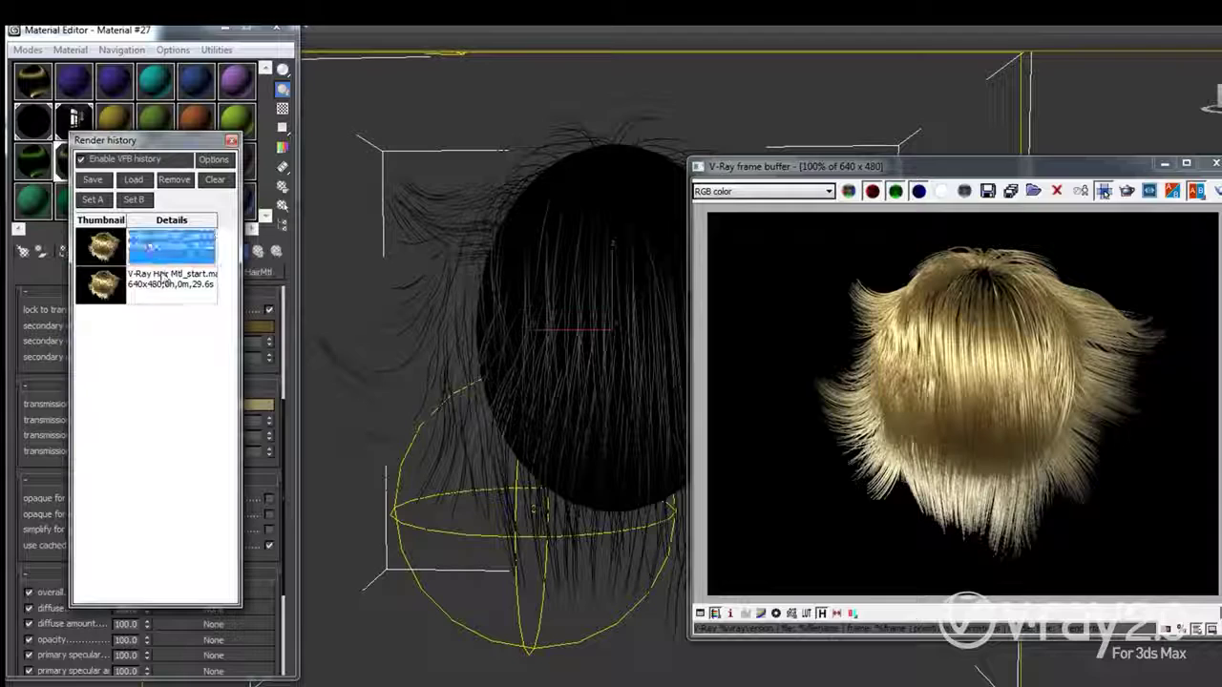
left_click(170, 298, "ctrl")
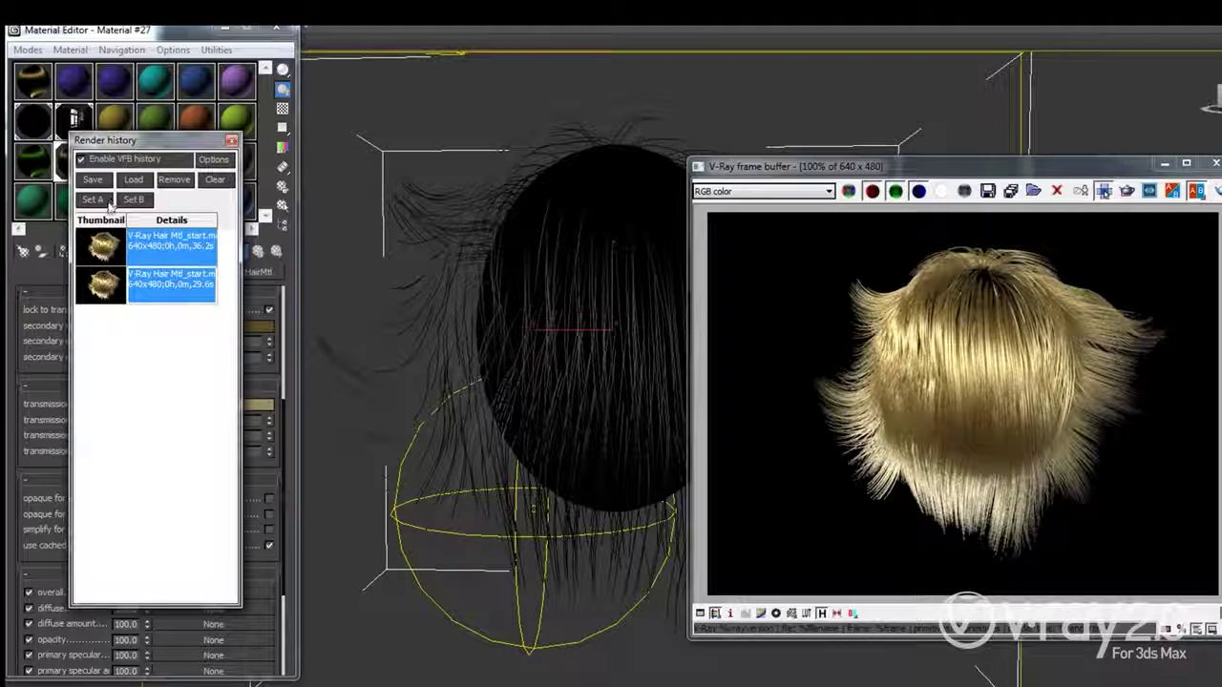
left_click(175, 180)
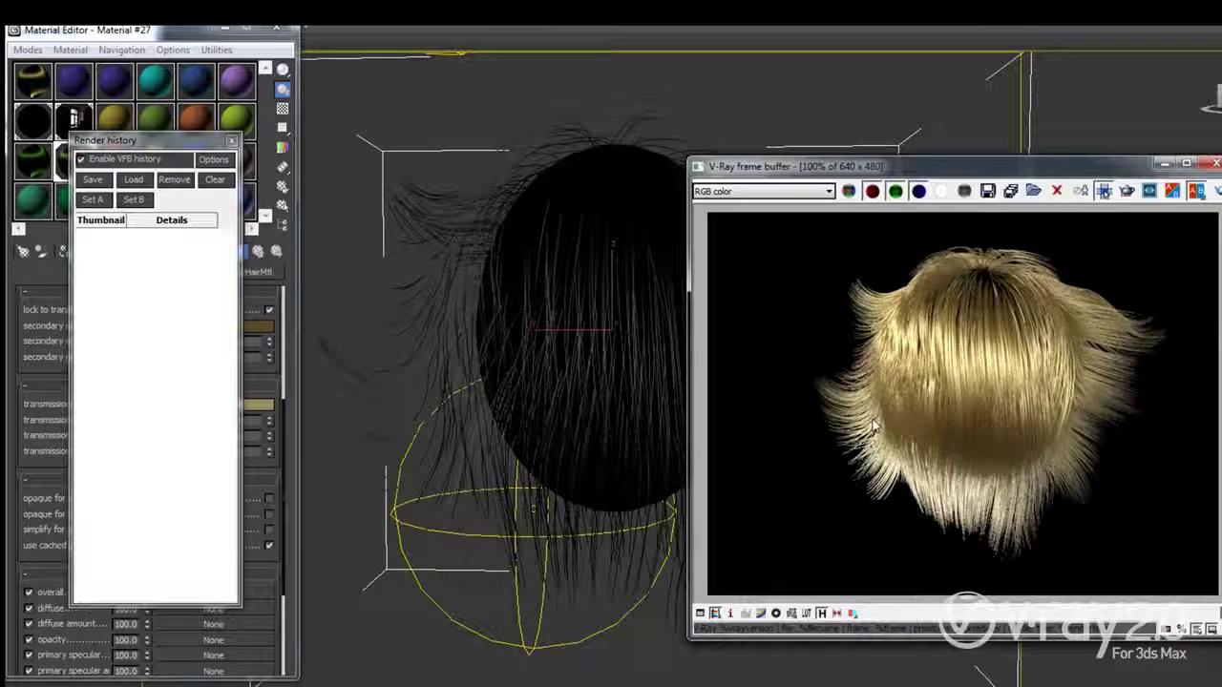
left_click_drag(191, 141, 482, 179)
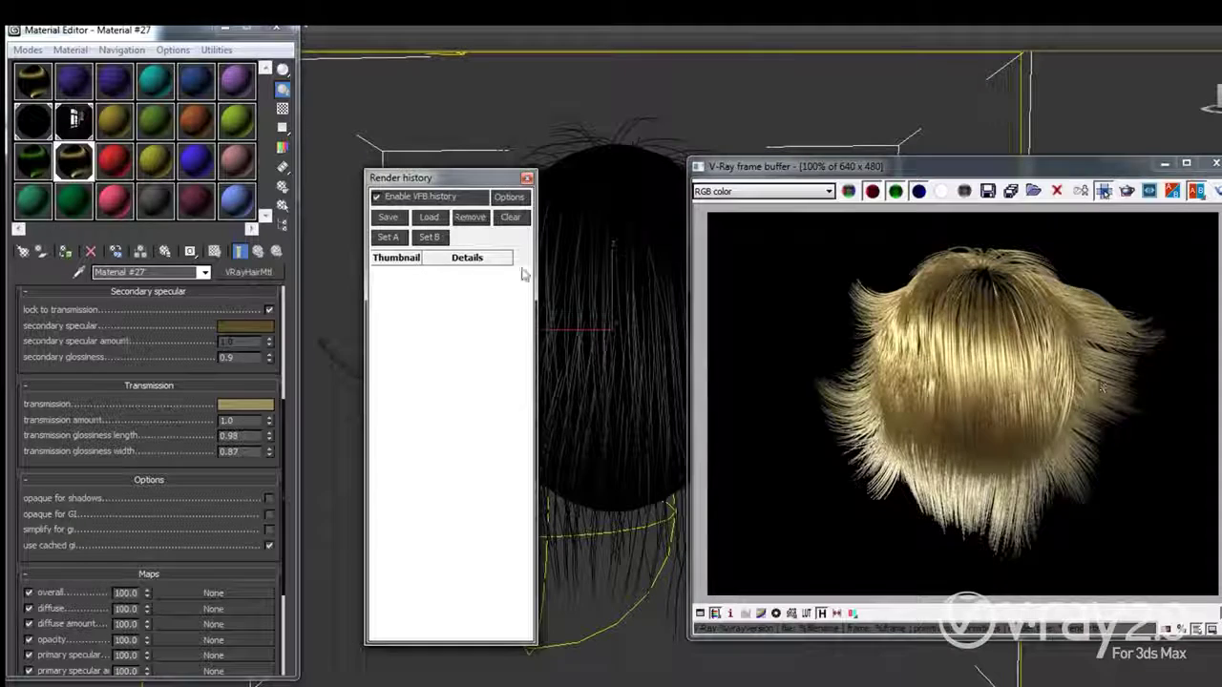
left_click(388, 218)
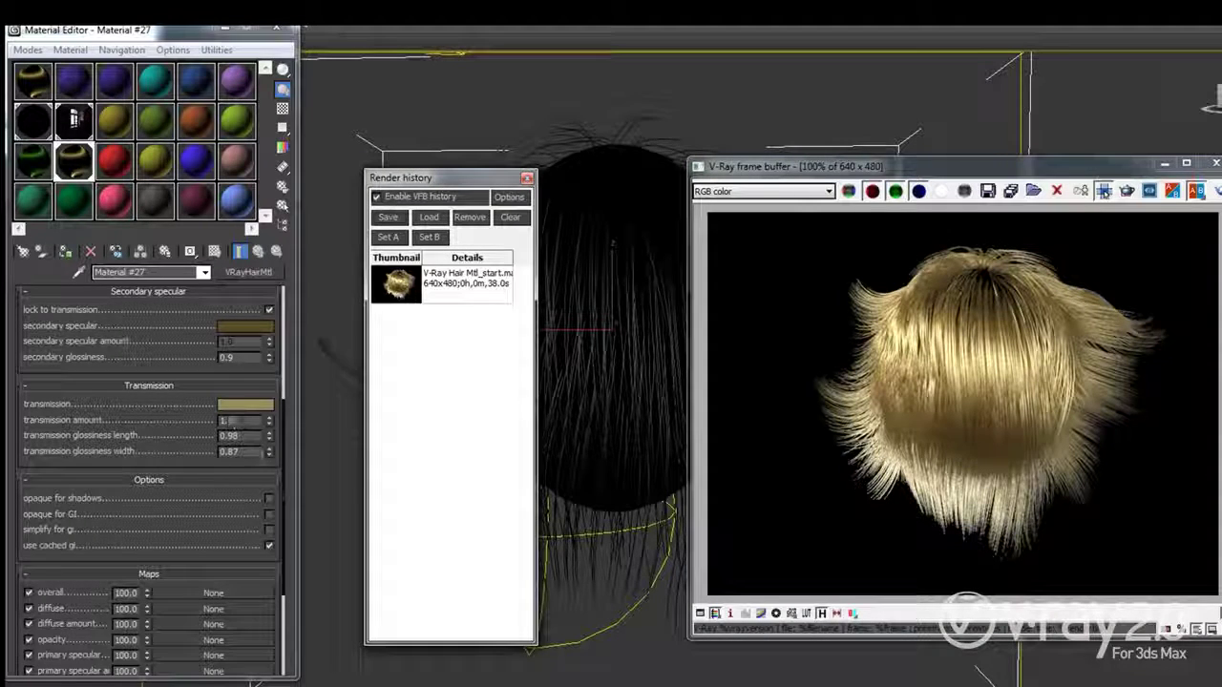
Set transmission glossiness width to 0.97 and length to 0.88, then render.
double_click(247, 453)
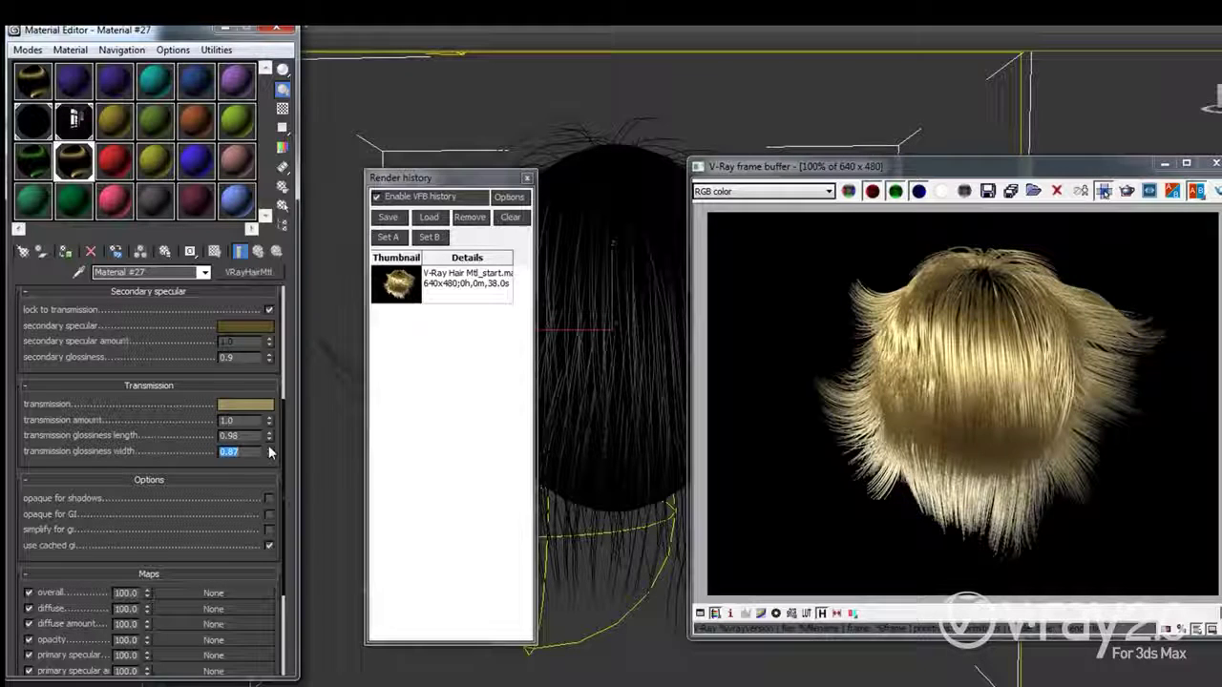
type("0.98")
left_click_drag(270, 454, 268, 442)
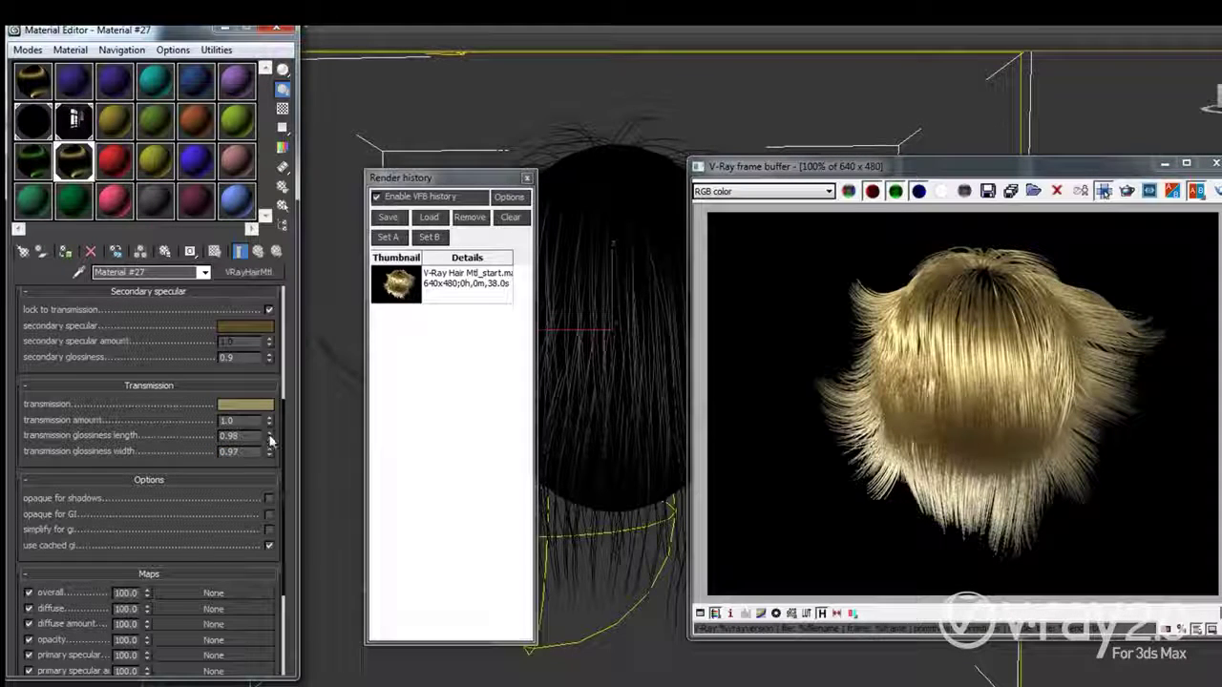
left_click_drag(270, 441, 270, 453)
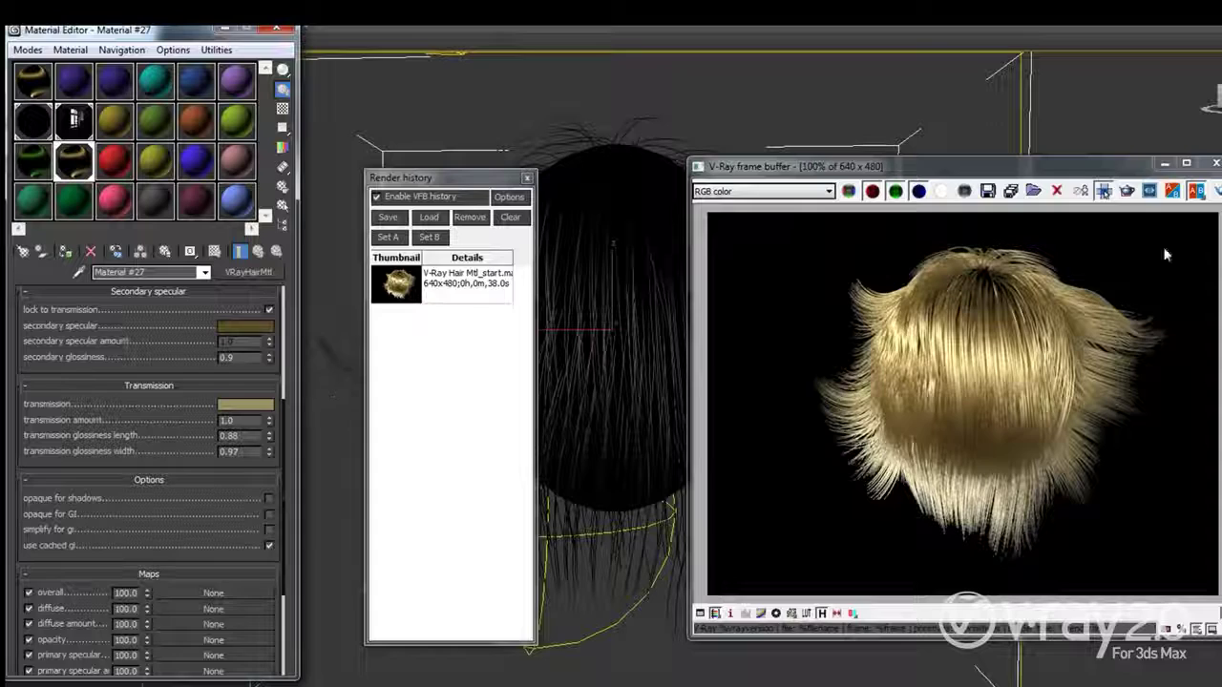
left_click(1103, 191)
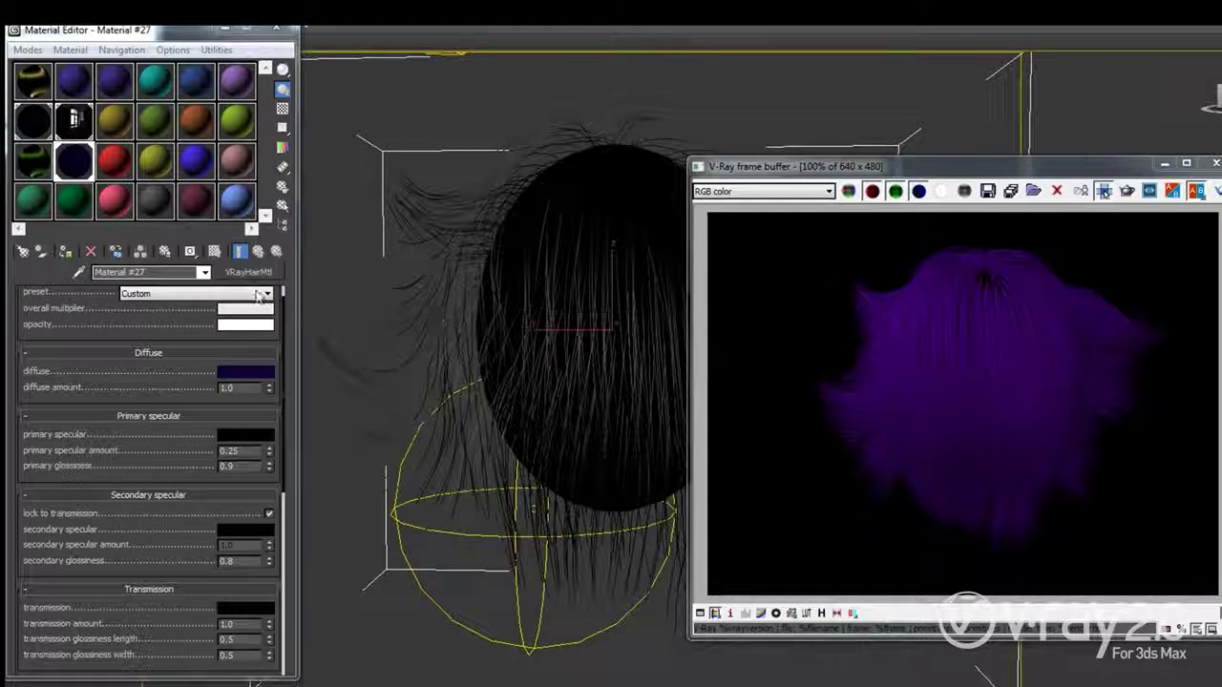
Keep the Custom preset, set primary specular to light grey (RGB 221), and re-render.
left_click(257, 293)
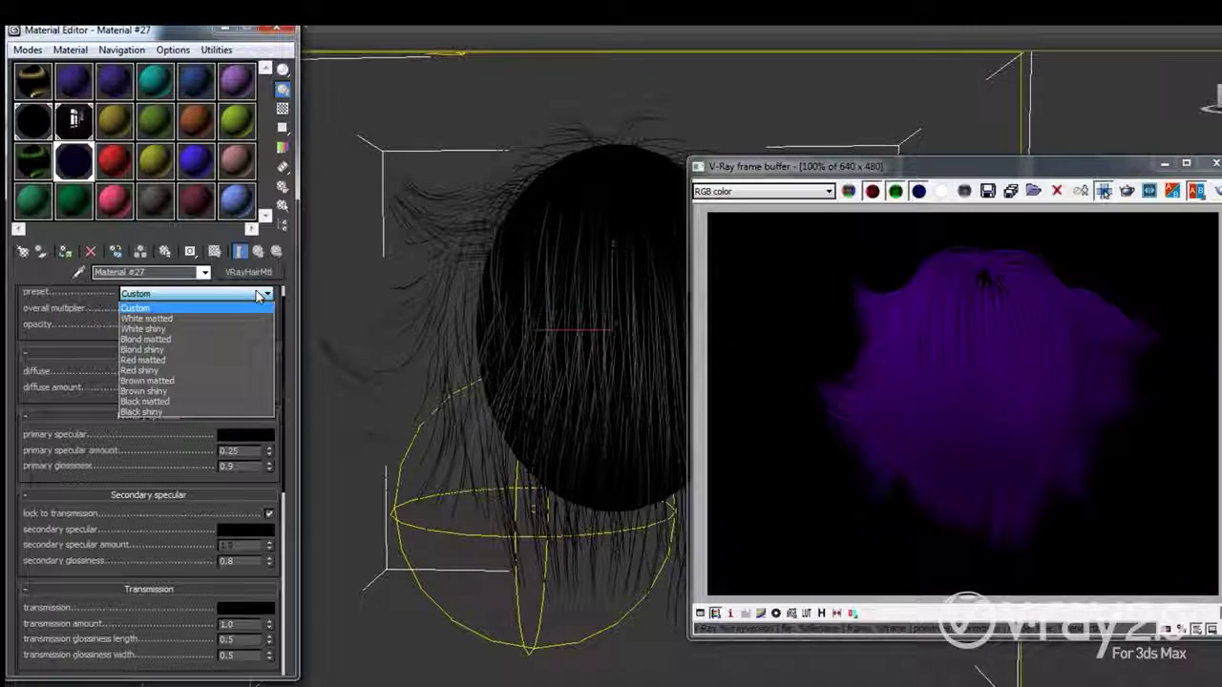
left_click(867, 382)
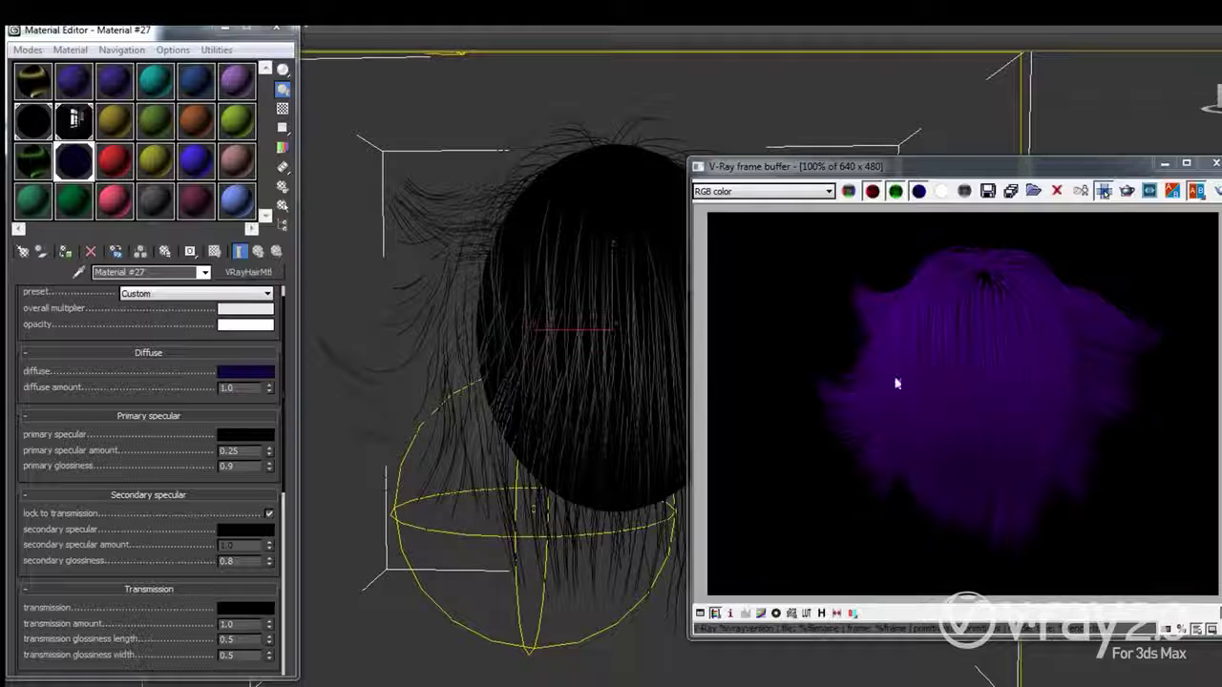
scroll(143, 380, "down", 1)
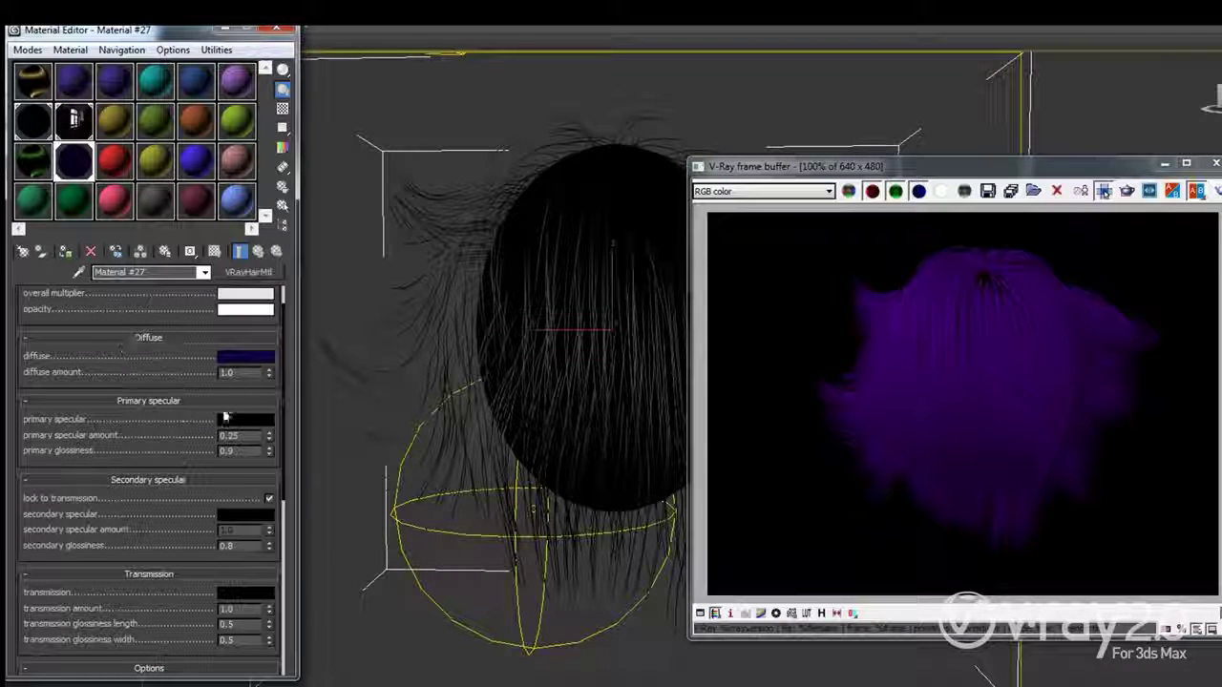
scroll(225, 419, "down", 1)
scroll(223, 418, "down", 1)
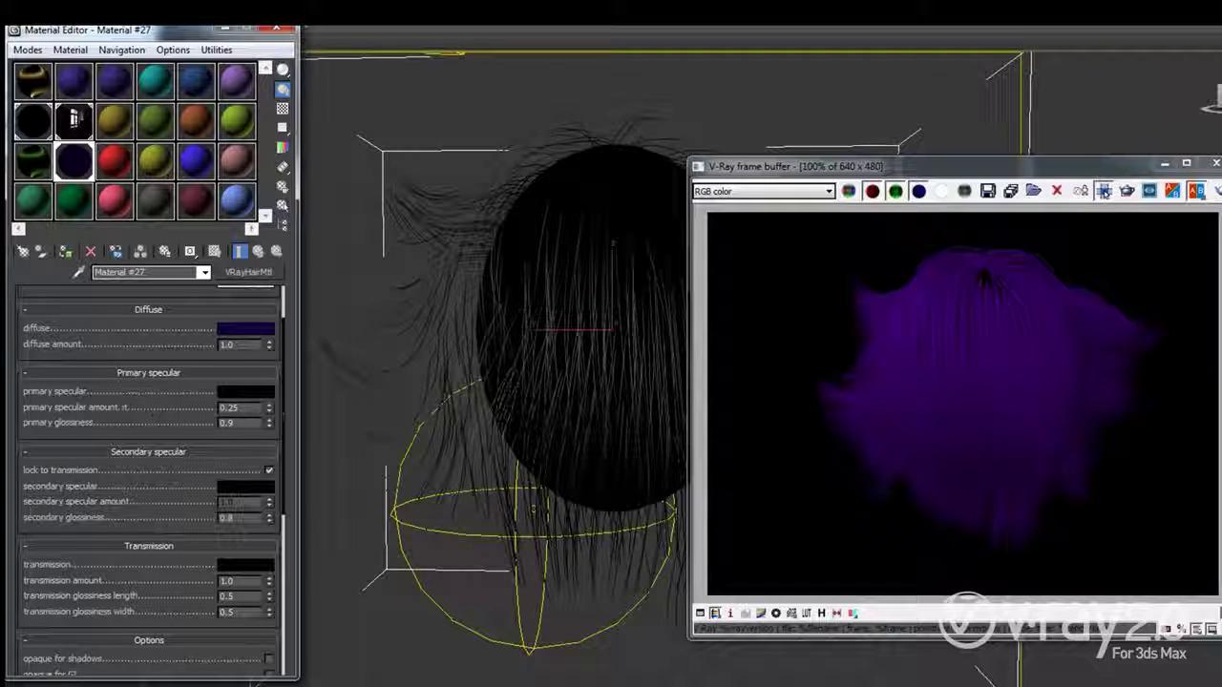
left_click(232, 394)
left_click_drag(355, 57, 355, 155)
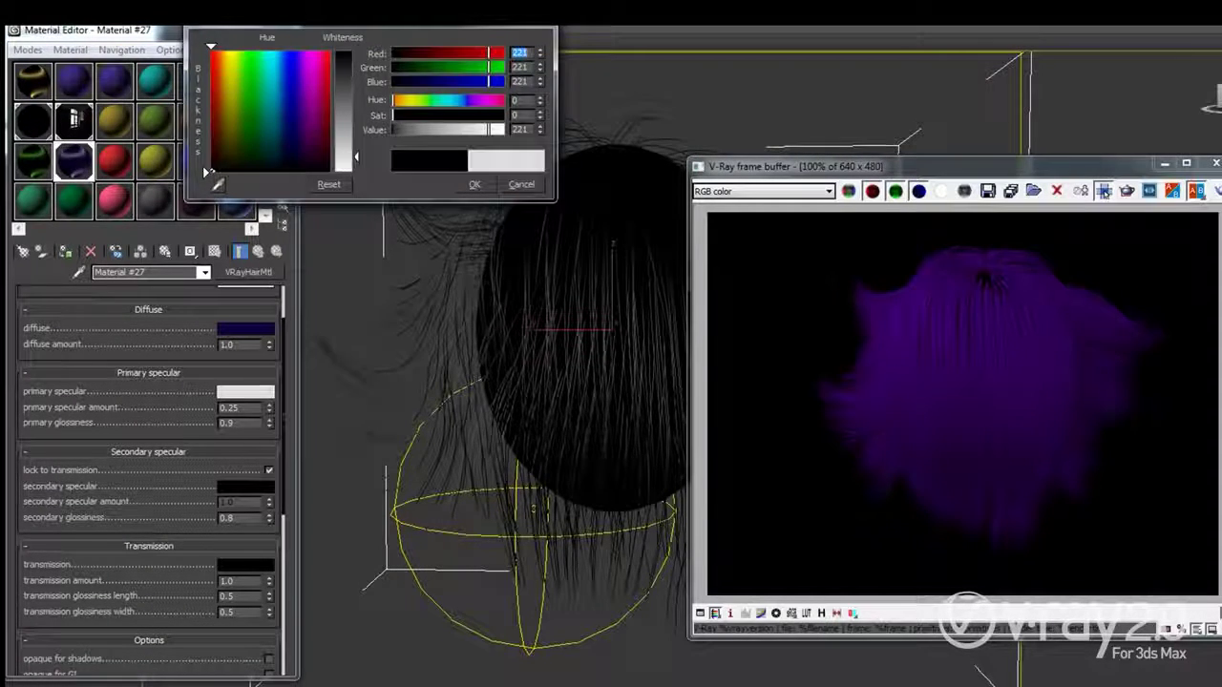
left_click(462, 183)
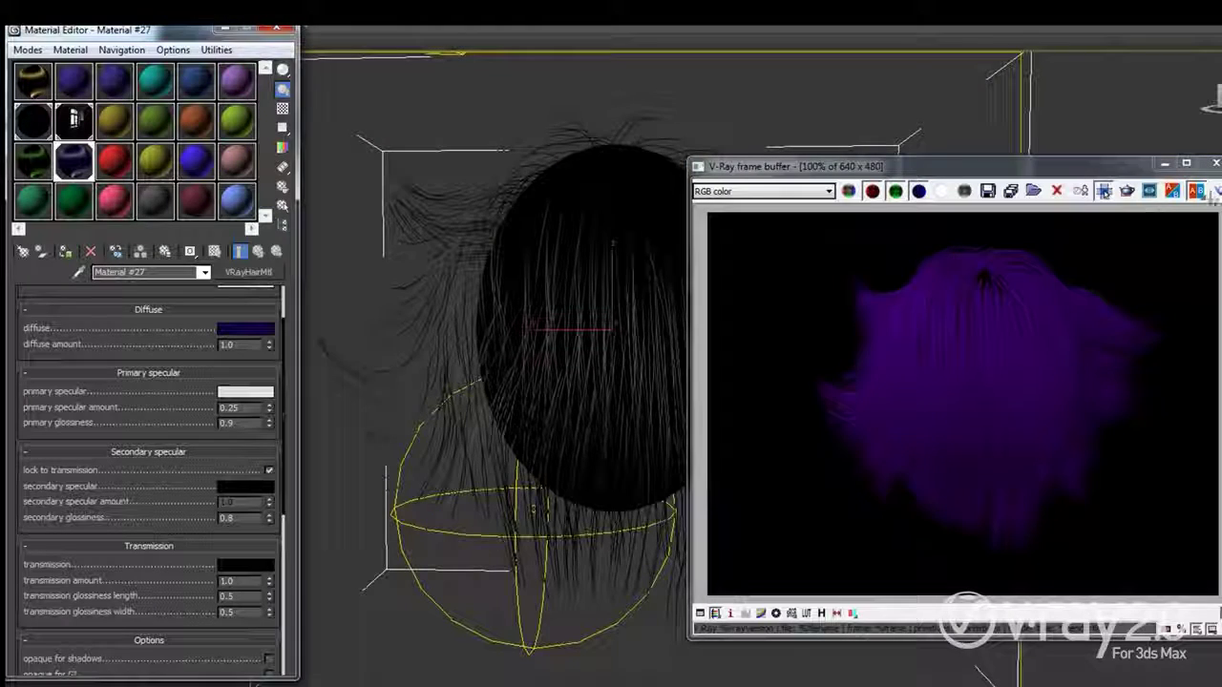
left_click(1104, 191)
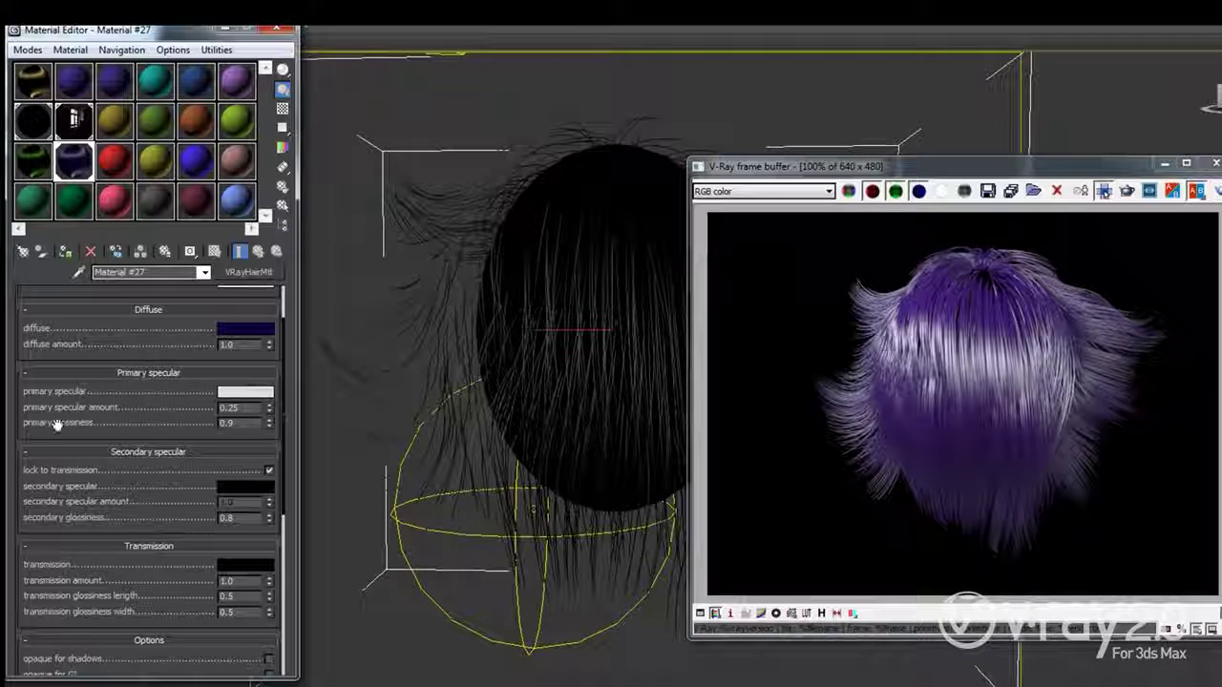
double_click(241, 422)
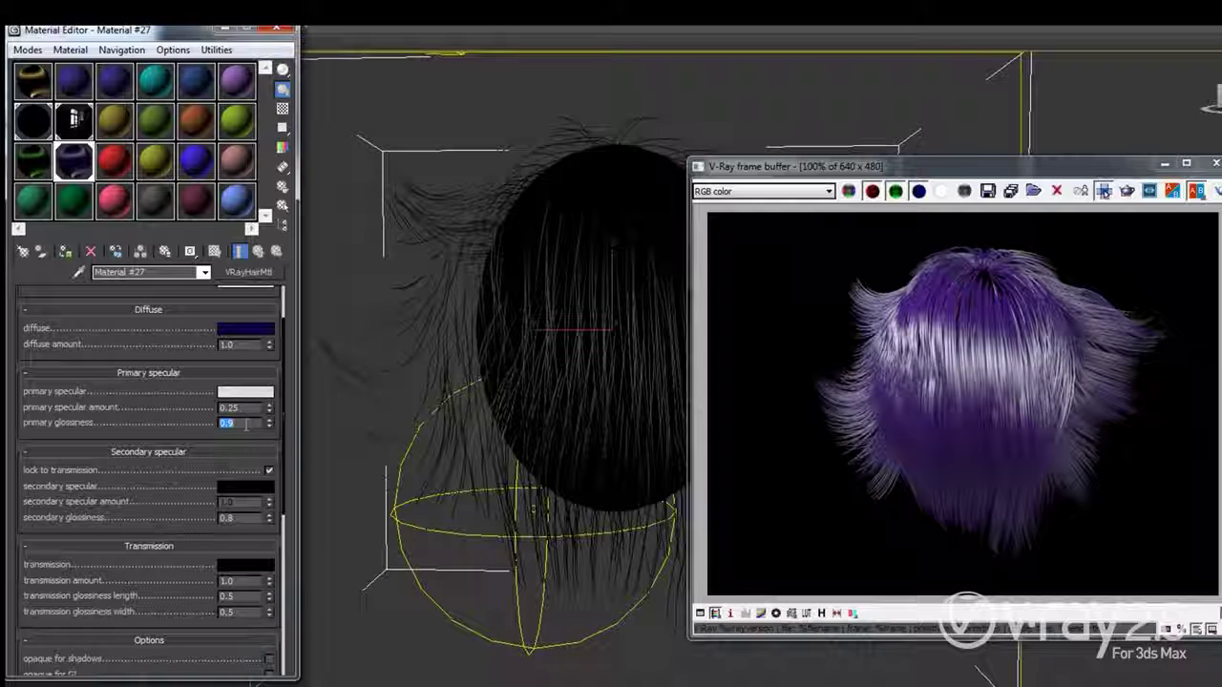
Set primary glossiness to 0.7 and render the hair.
type("0.7")
key("Return")
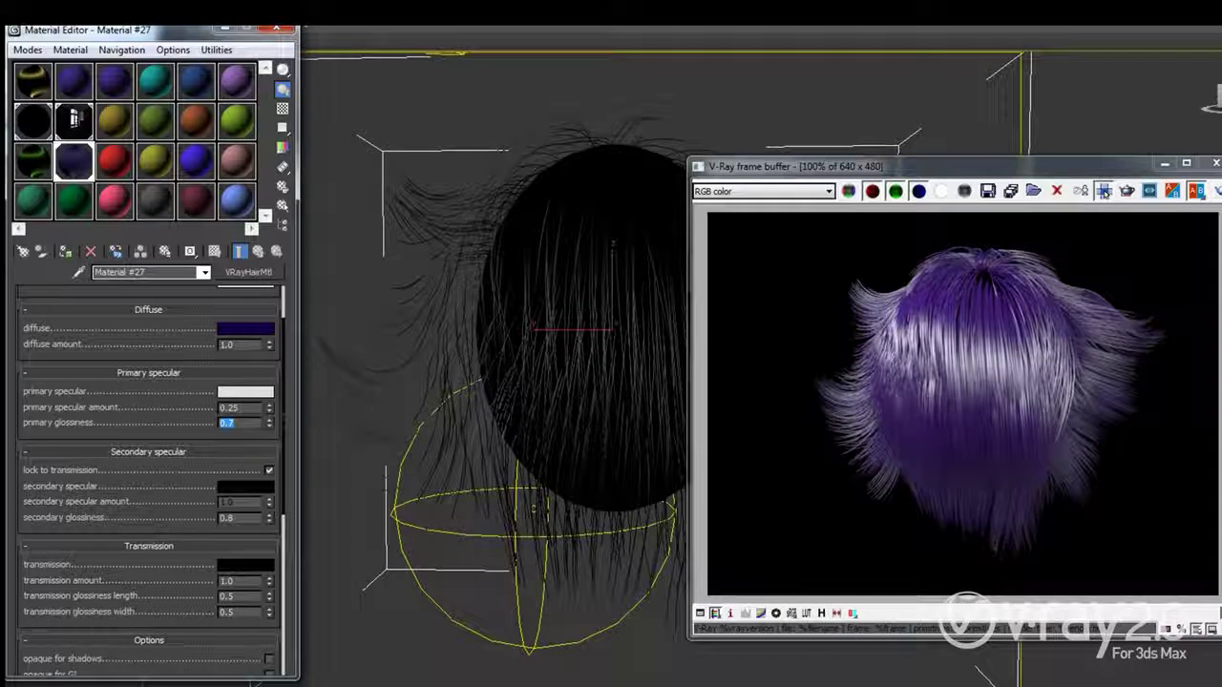
left_click(1105, 191)
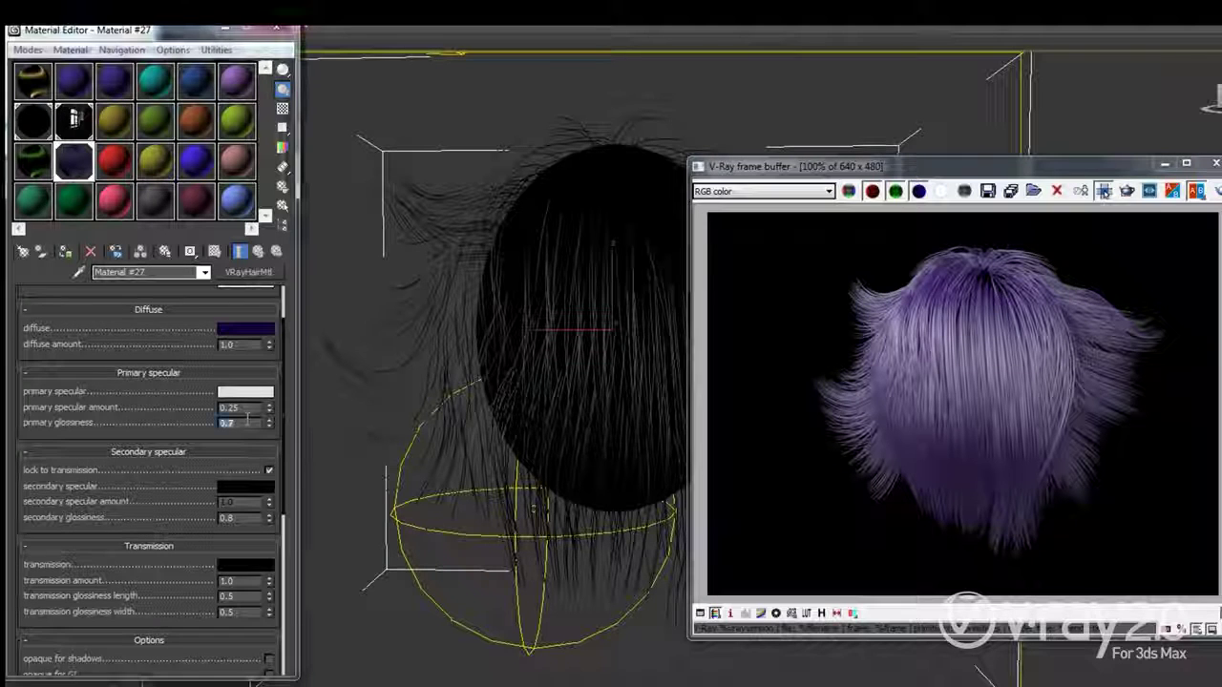
Set primary glossiness to 0.98 and re-render to get a tight white highlight band.
type("1")
left_click(269, 426)
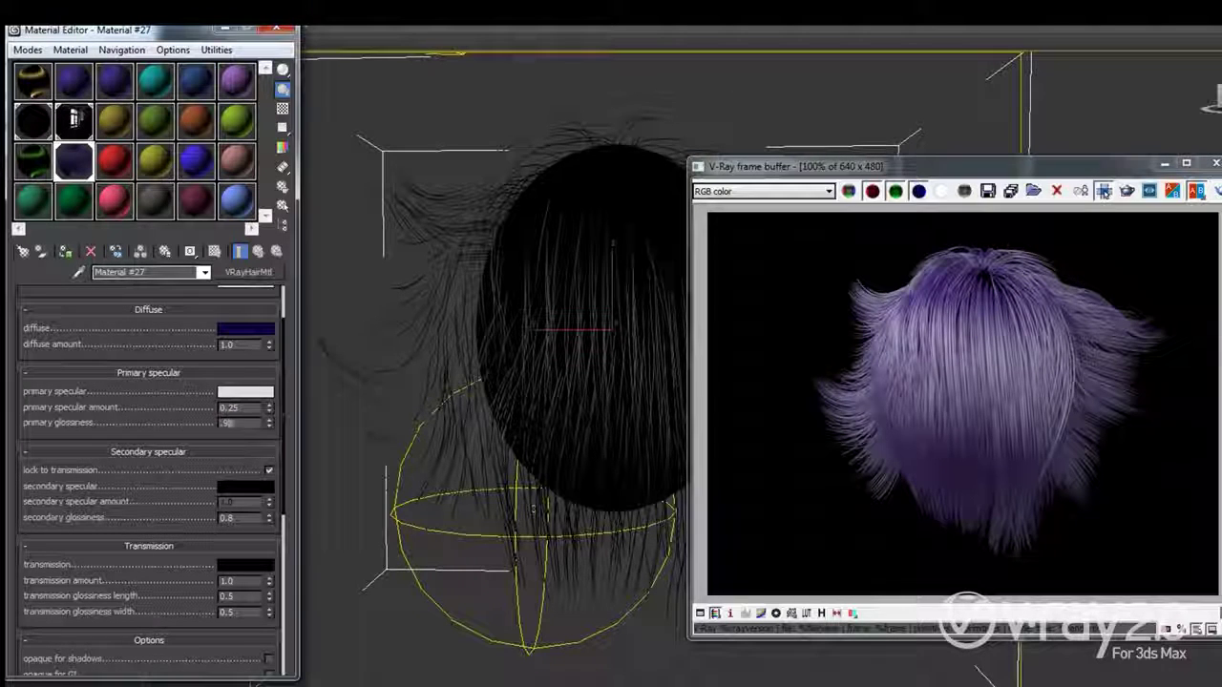
left_click(269, 426)
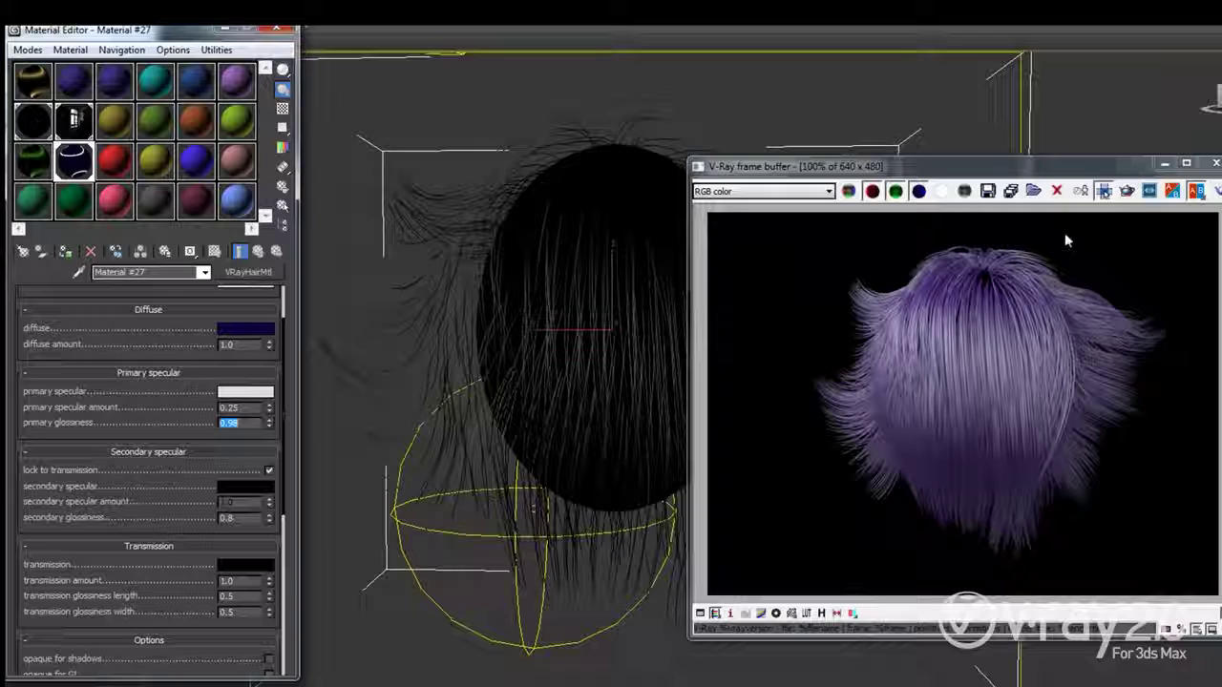
key("shift+q")
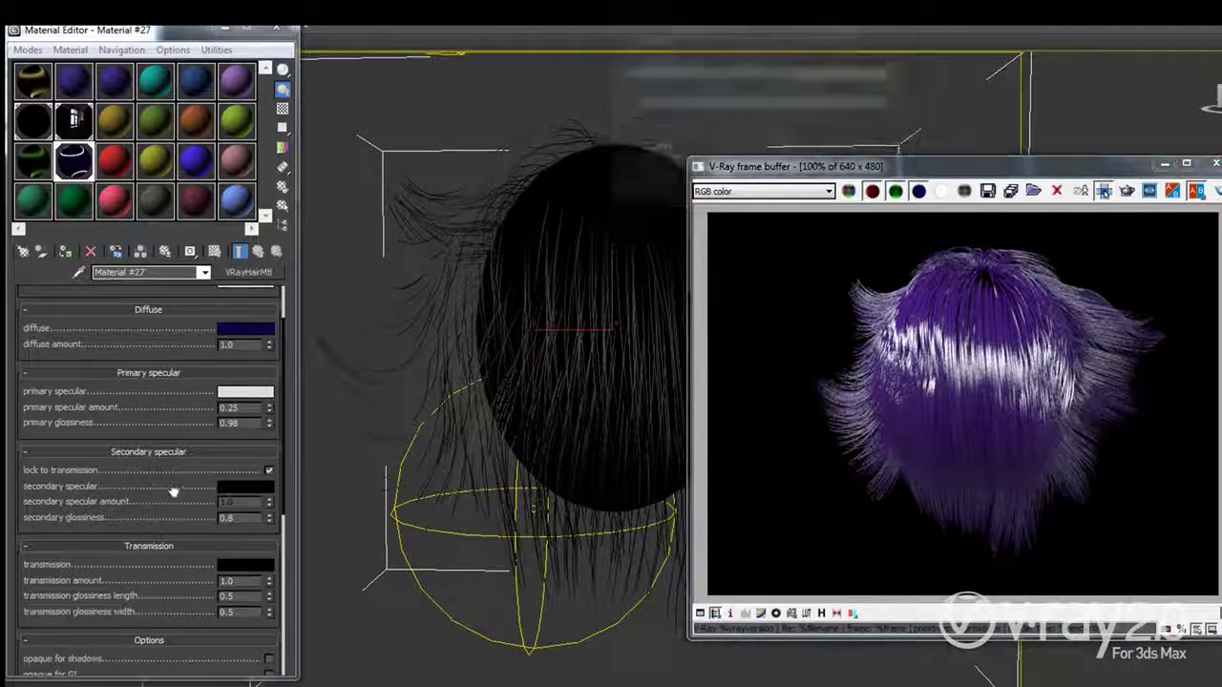
Open the Color Selector for Material #27's transmission colour, currently black.
scroll(159, 467, "down", 1)
scroll(158, 467, "down", 1)
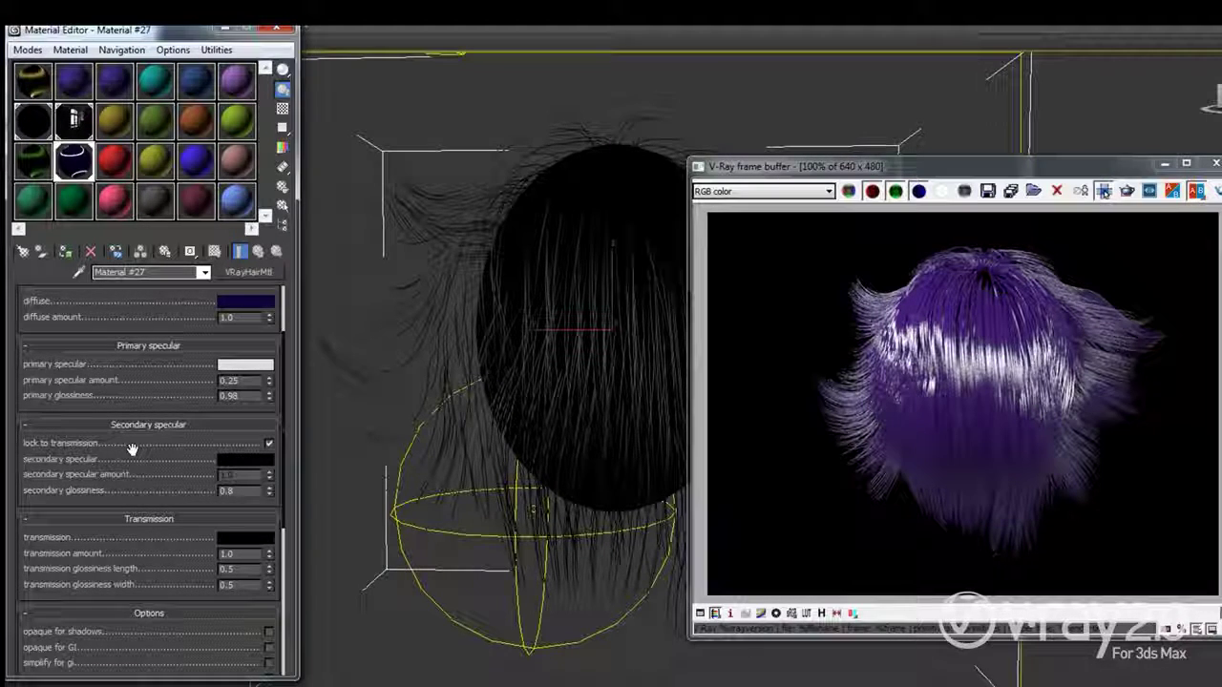
left_click_drag(130, 465, 132, 441)
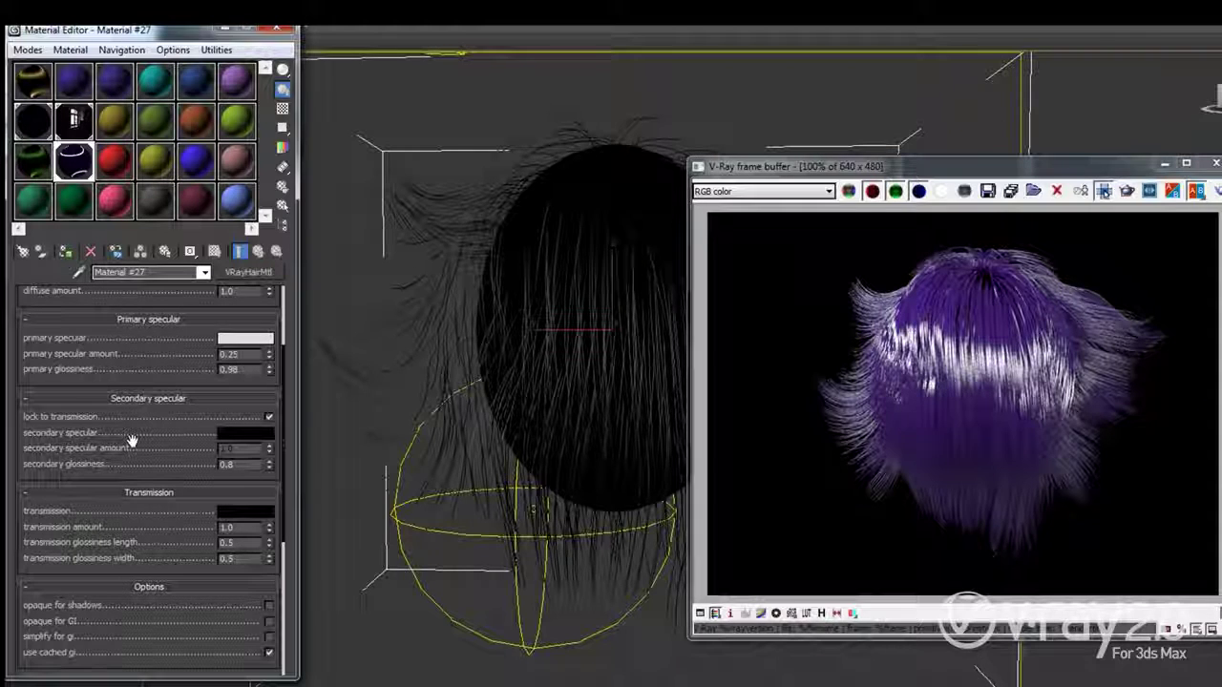
left_click(242, 514)
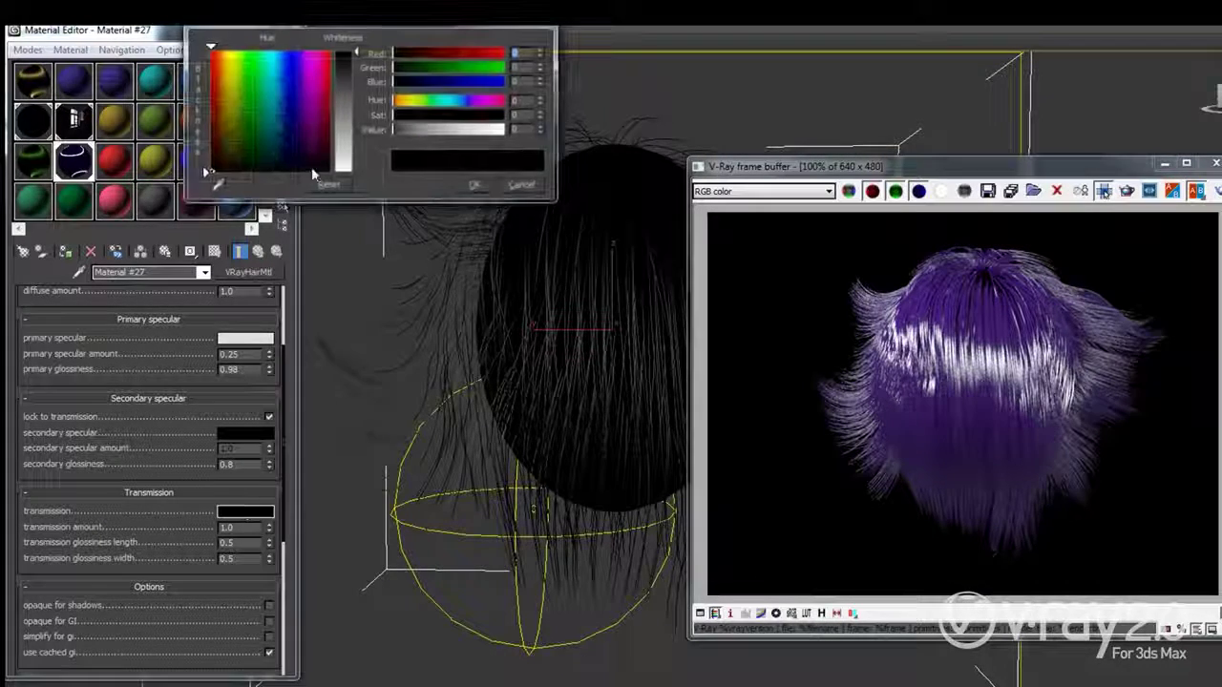